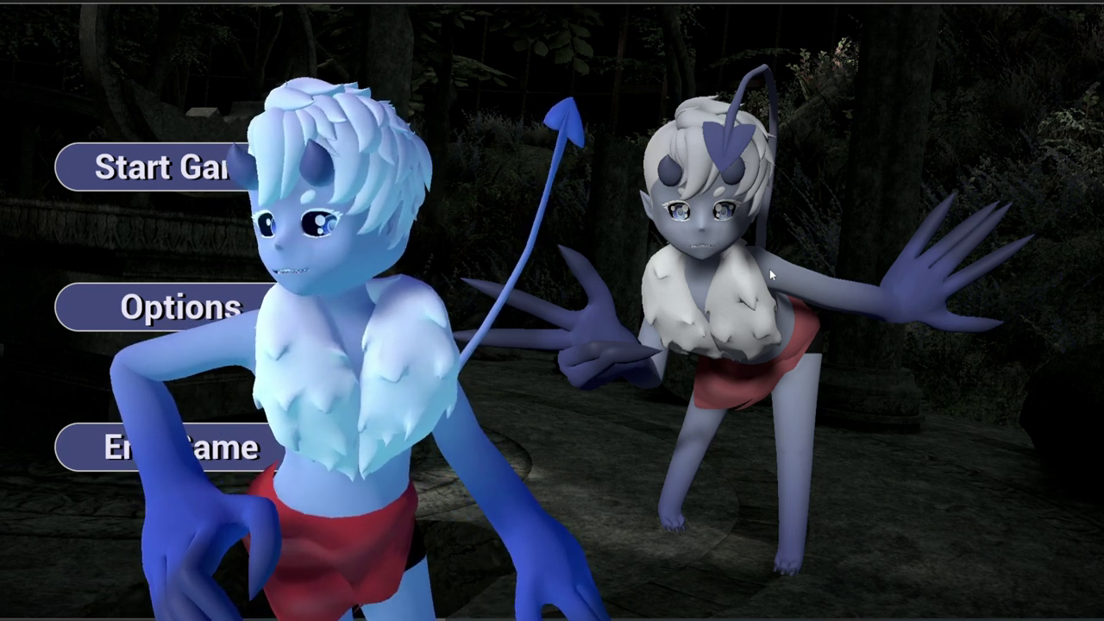
key(Escape)
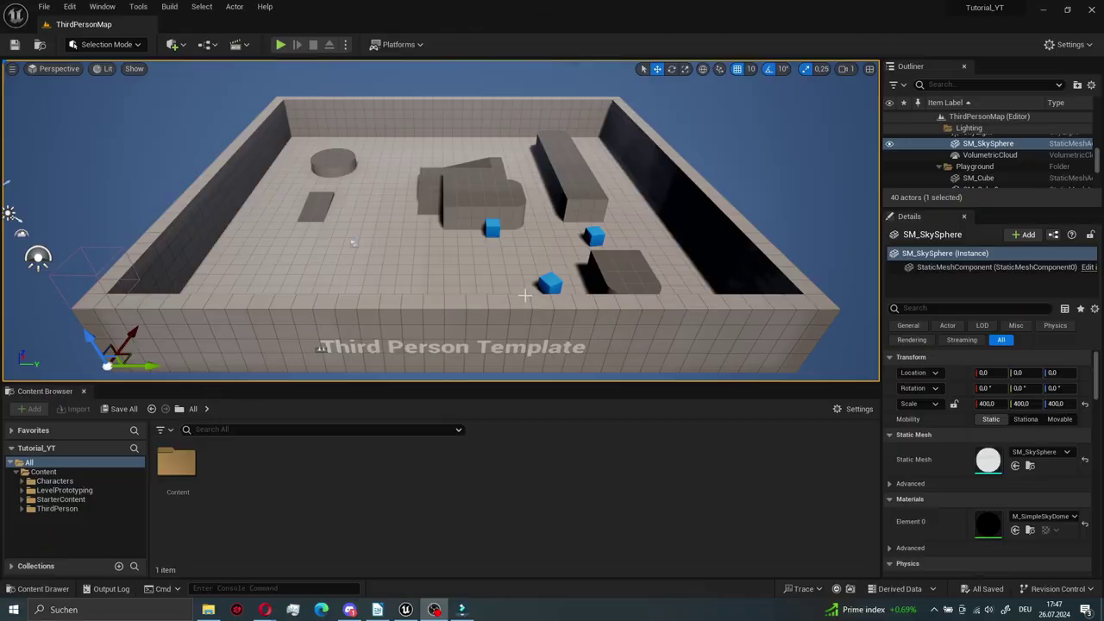
scroll(459, 298, down, 1)
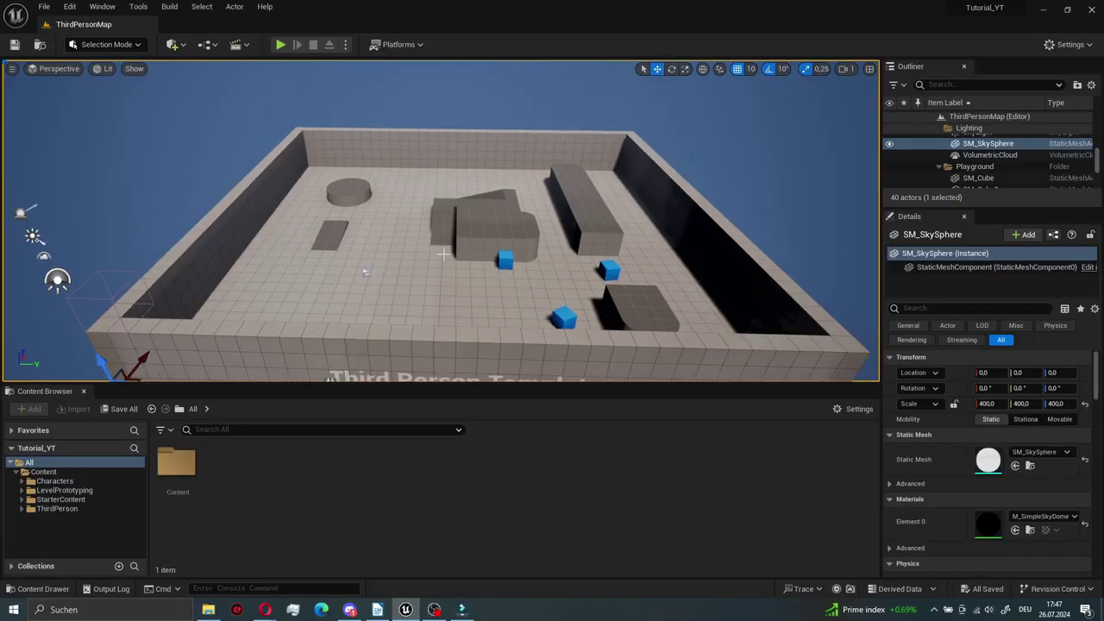
scroll(443, 254, down, 2)
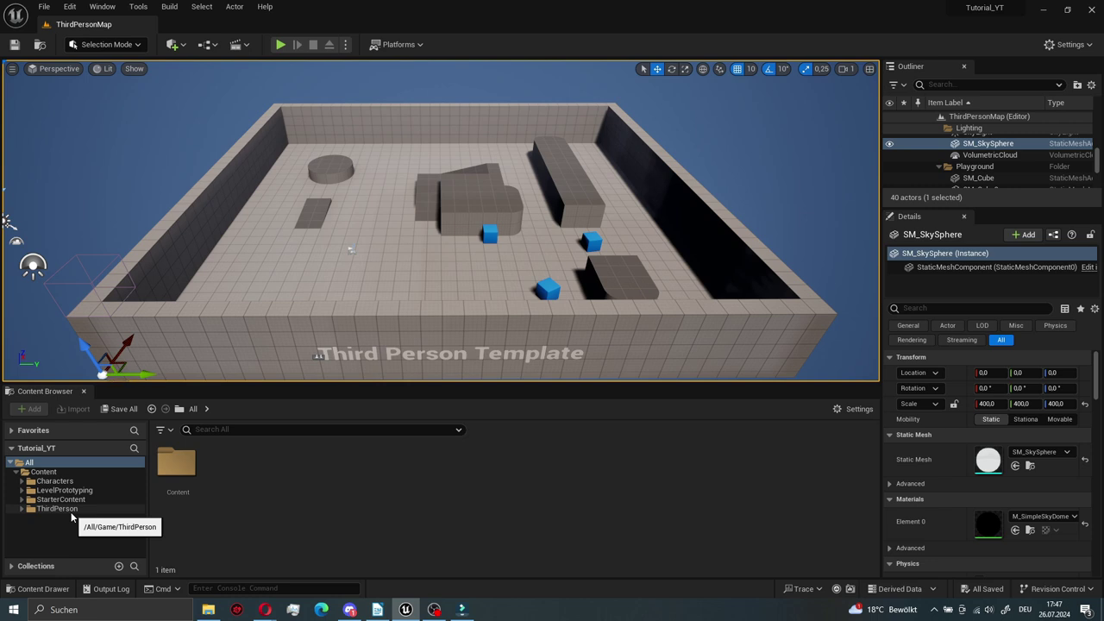
- Create an empty level named Menu in ThirdPerson > Maps, then open and save it
click(22, 509)
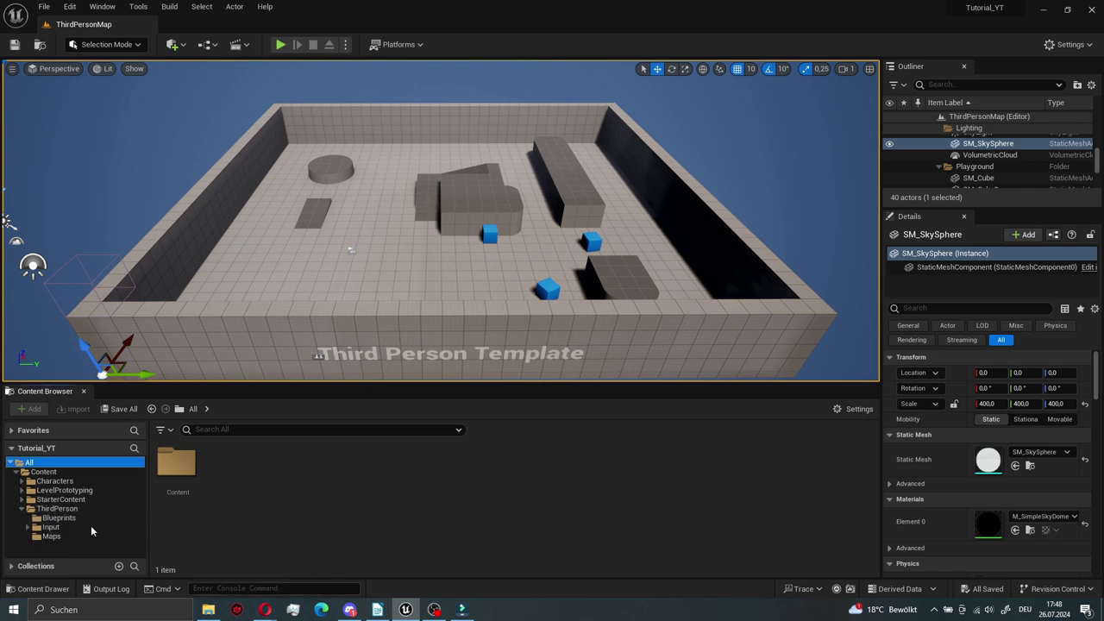
click(40, 537)
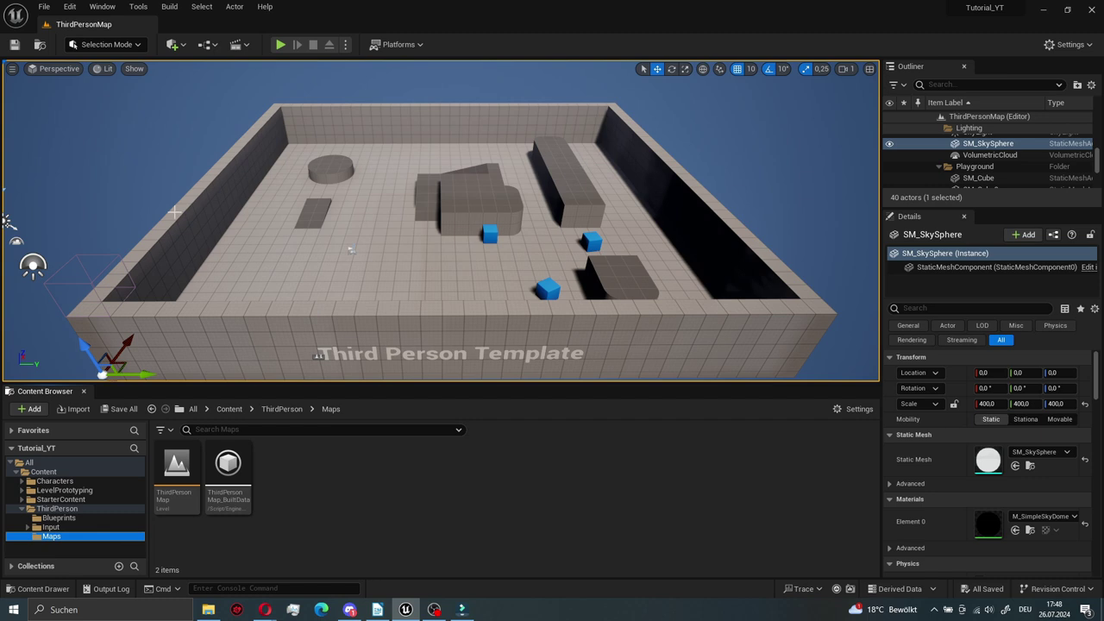
right_click(304, 485)
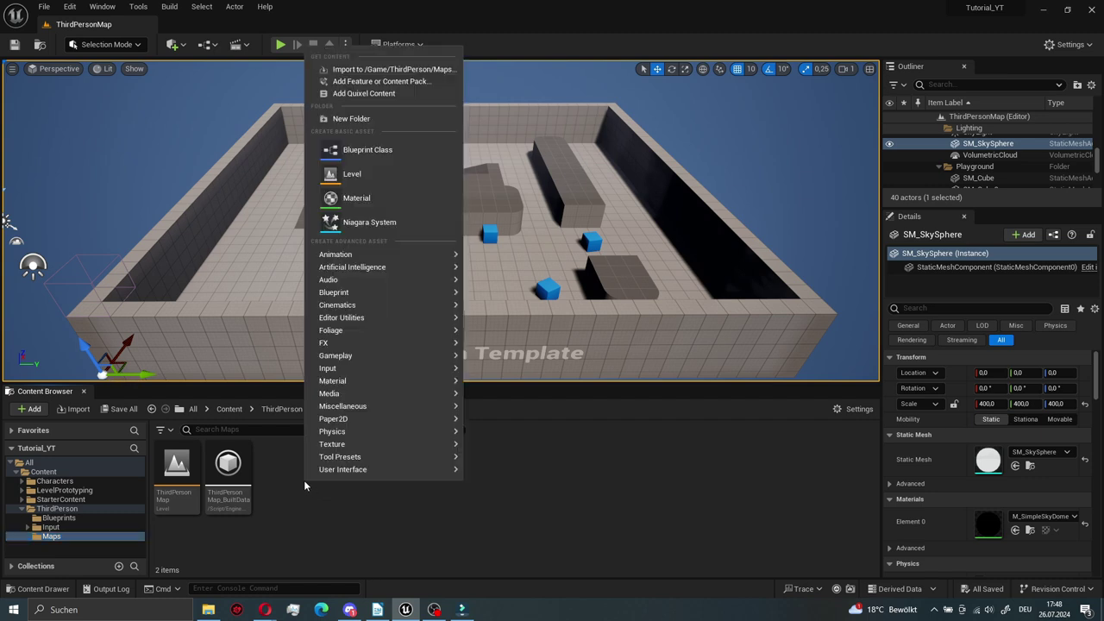
click(352, 174)
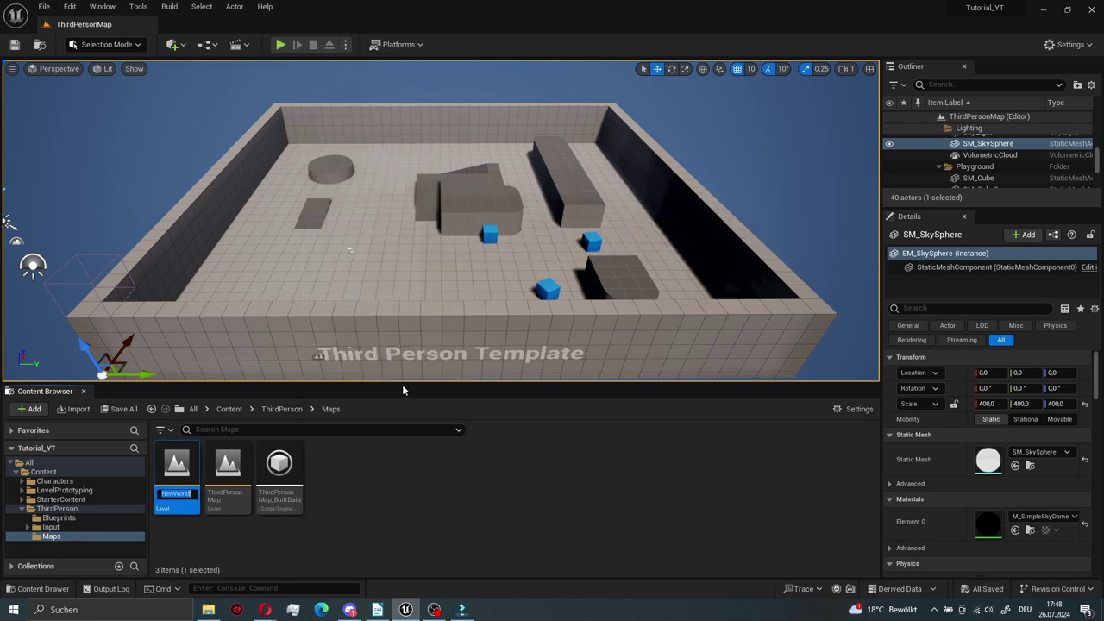
text(Menu)
key(Return)
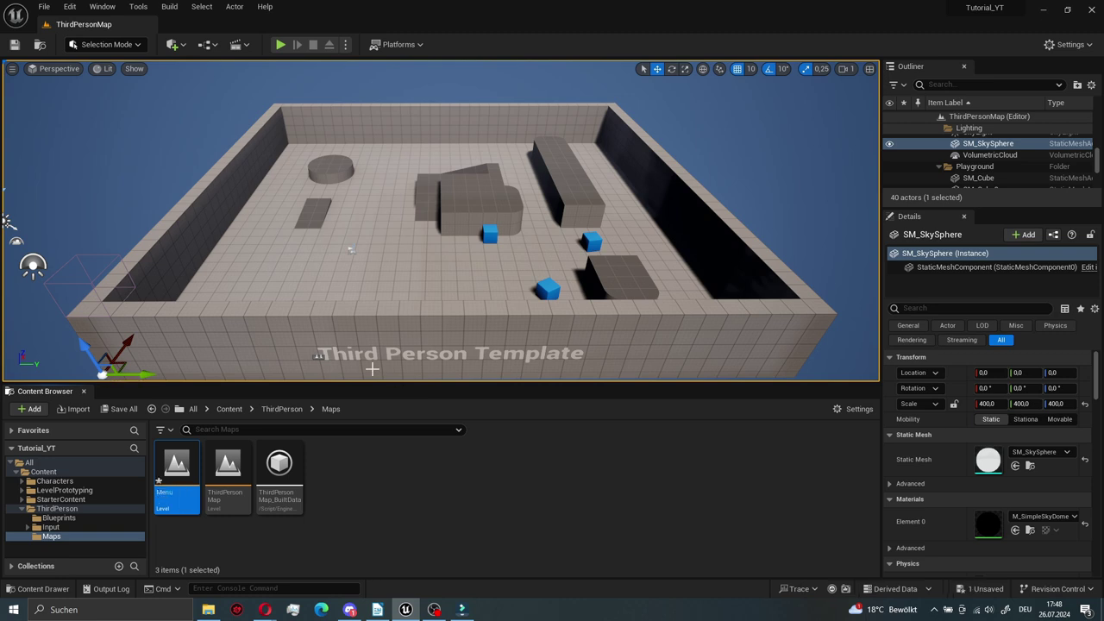
double_click(176, 470)
click(574, 436)
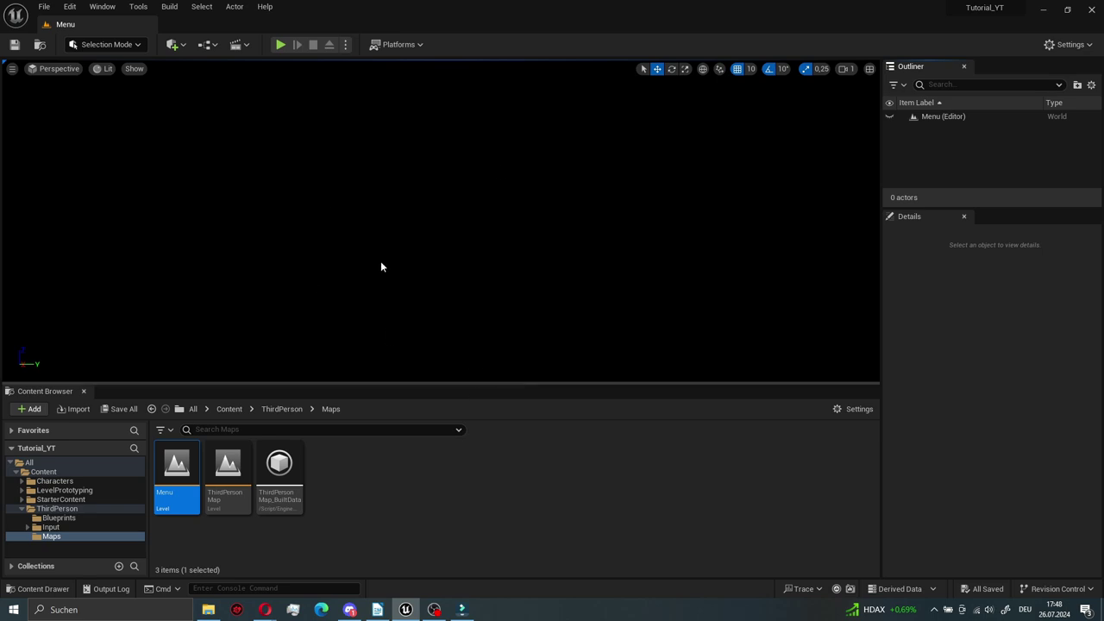
- Create a folder named Widget under Content and open it
click(82, 473)
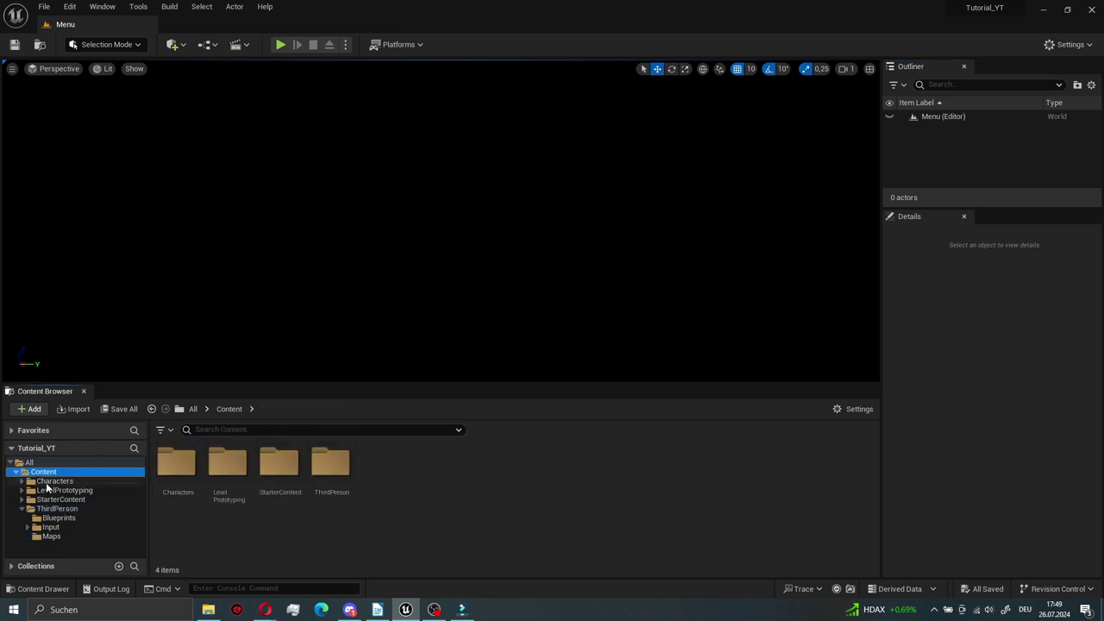
right_click(438, 468)
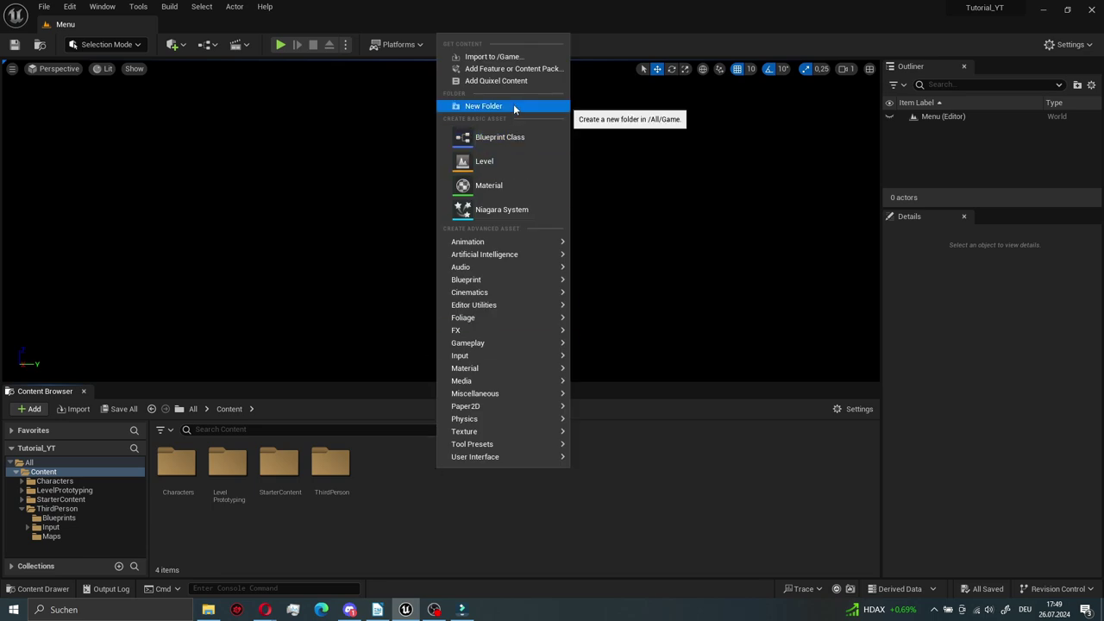
click(513, 105)
text(Widget)
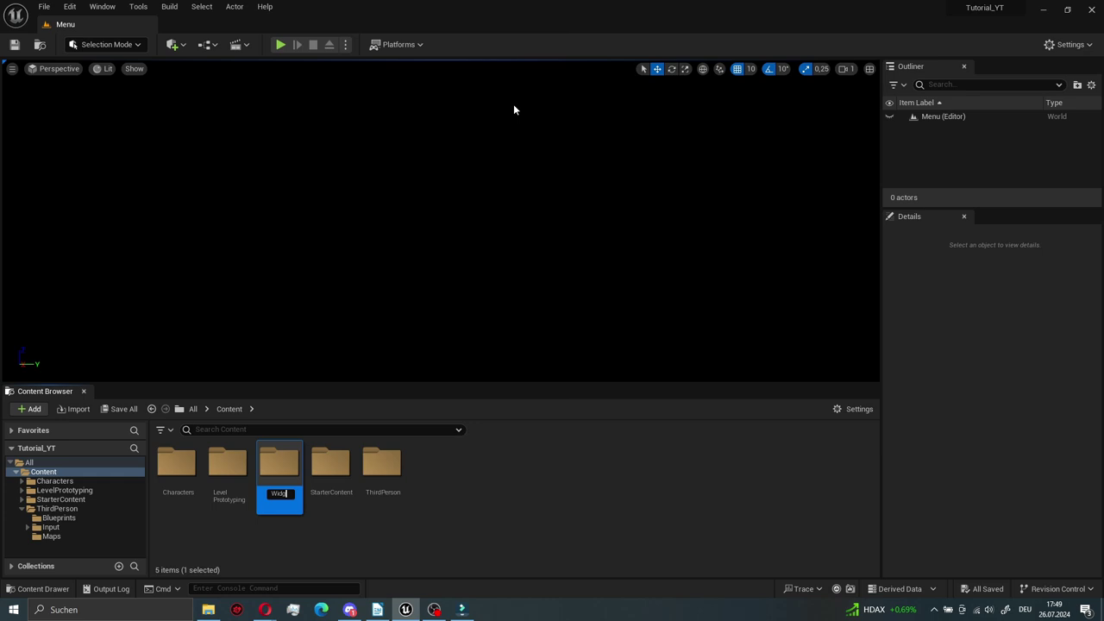
key(Return)
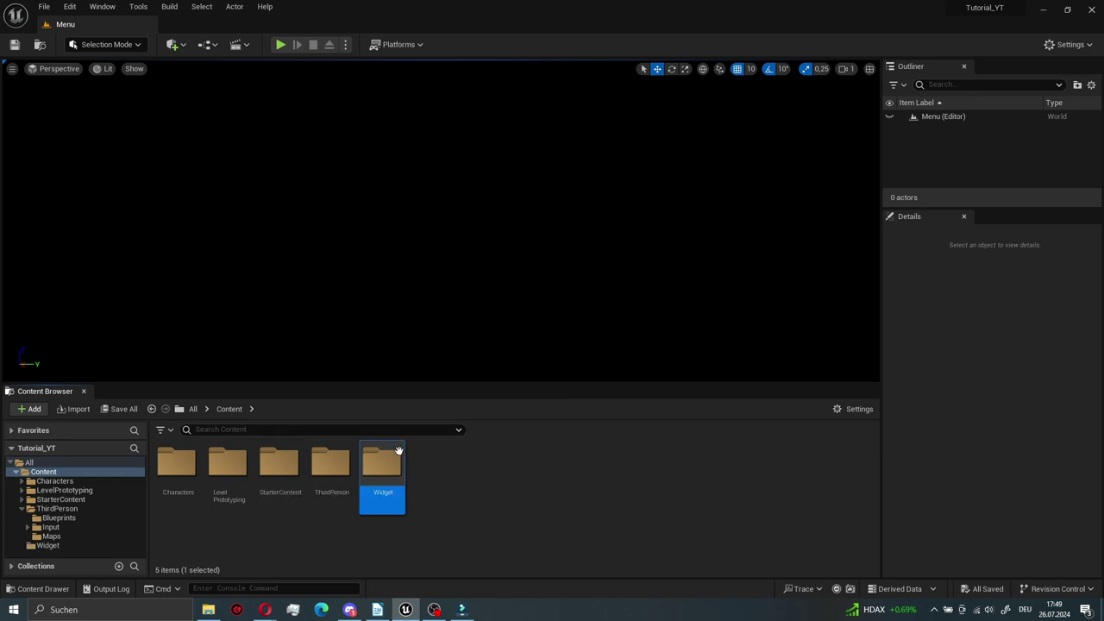
double_click(396, 457)
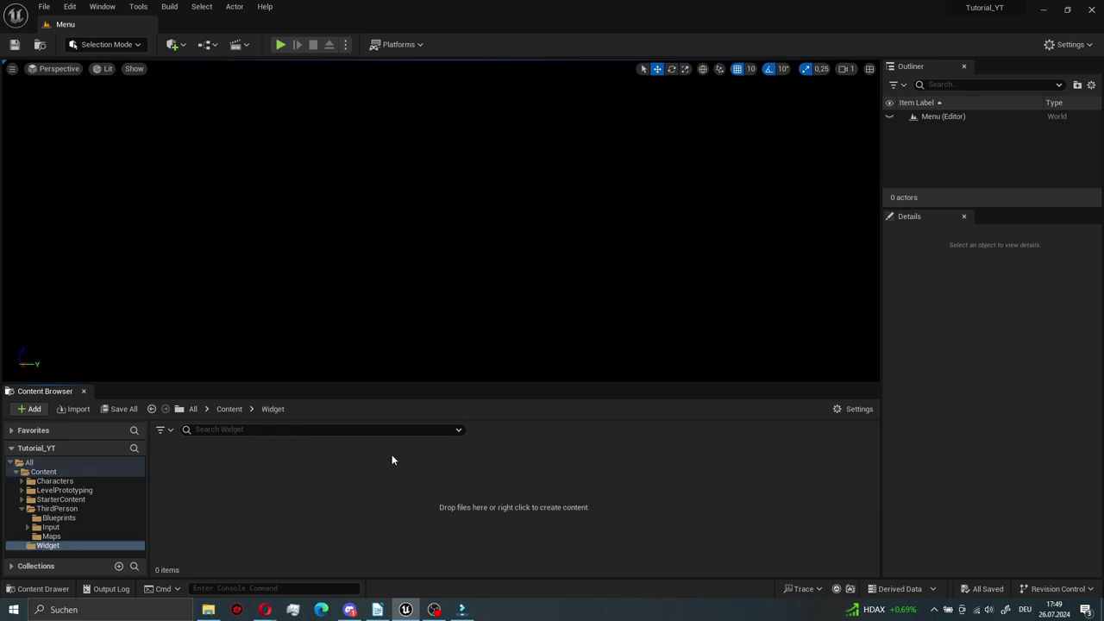
- Create a Widget Blueprint with parent class User Widget, named Menu
right_click(208, 495)
mouse_move(280, 278)
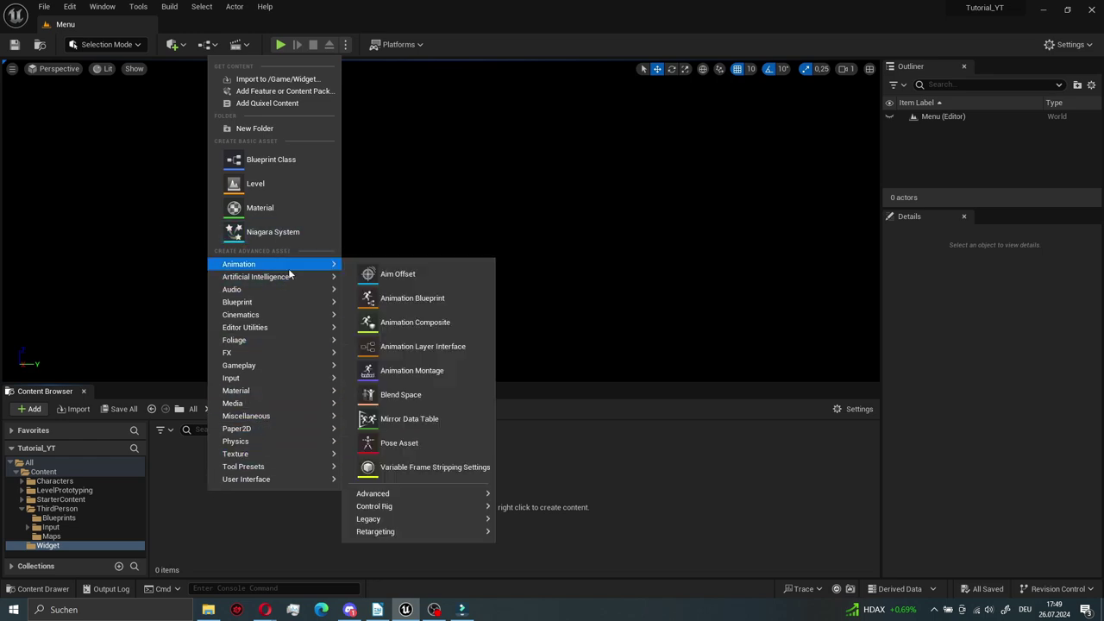
mouse_move(300, 479)
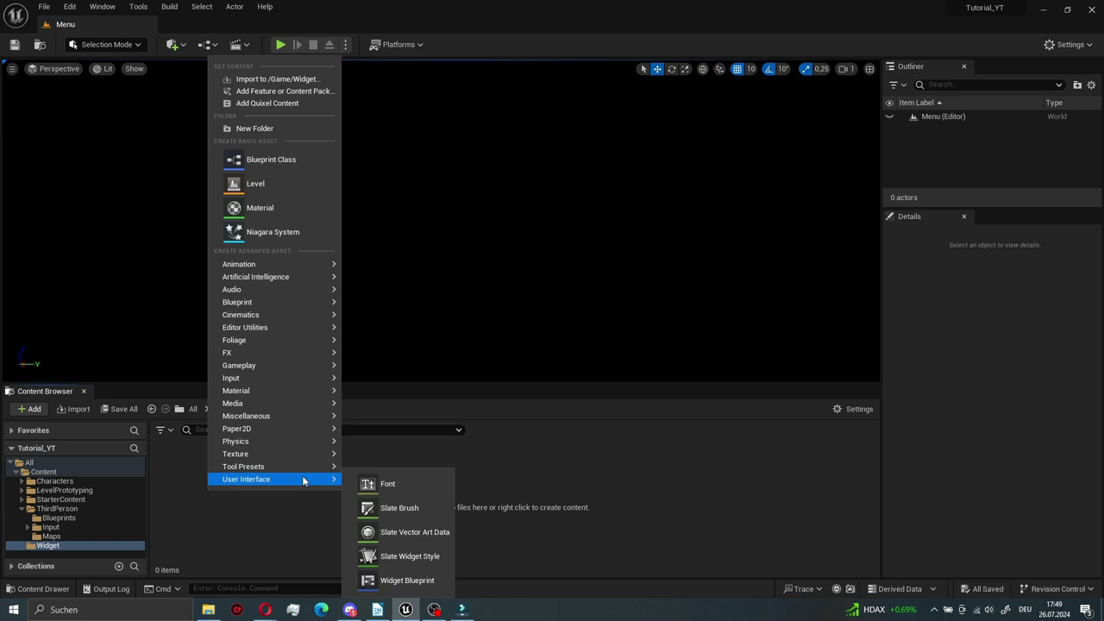
click(416, 578)
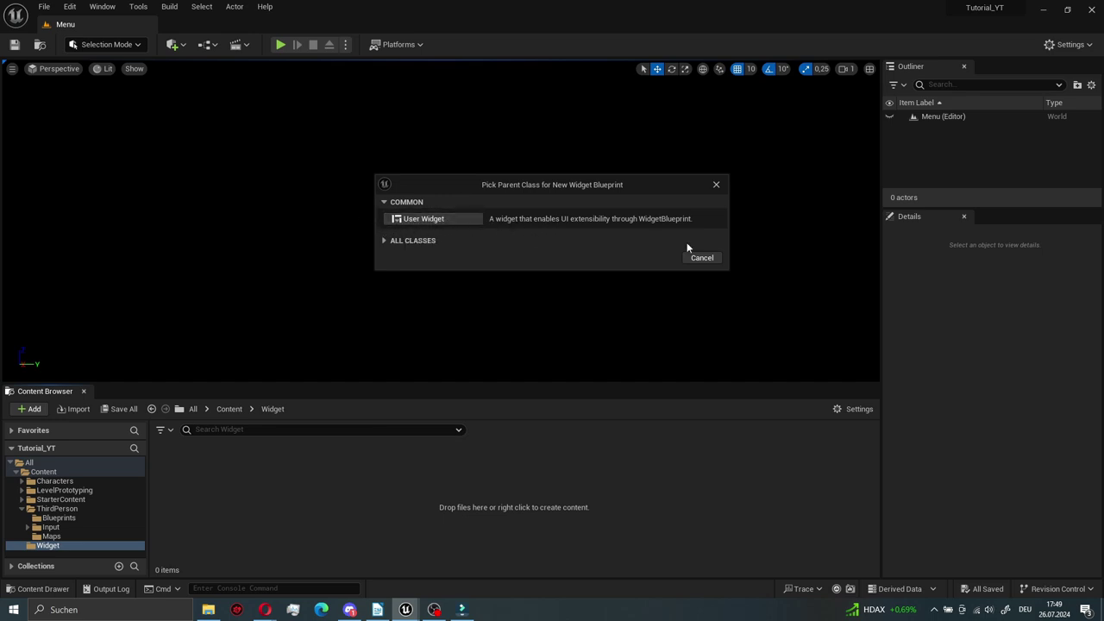
click(457, 221)
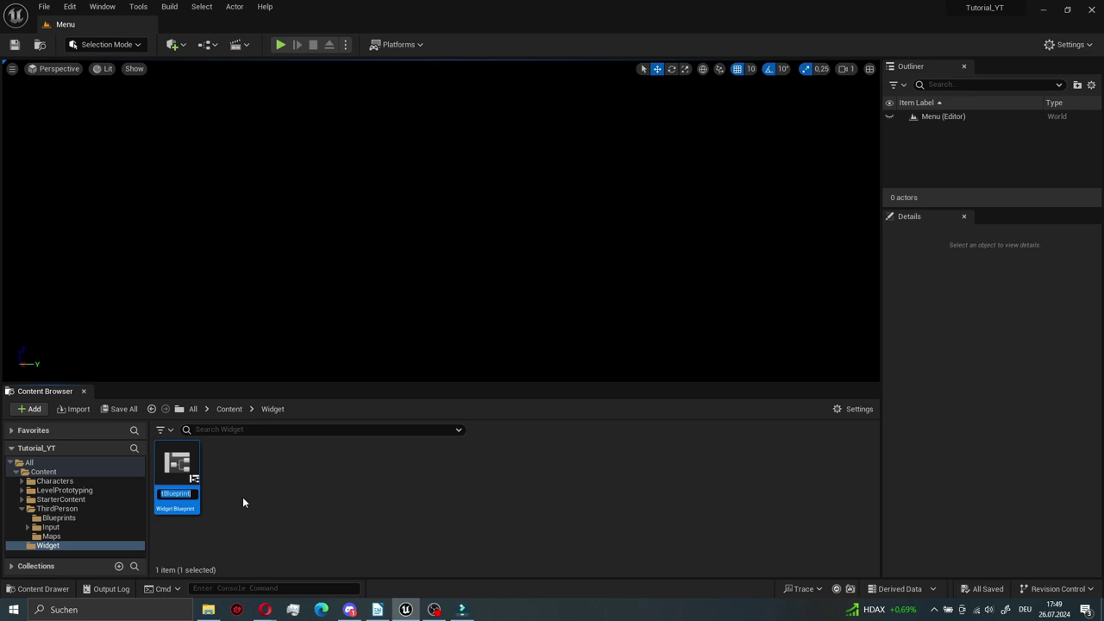
text(Menu)
key(Return)
- Maximize the Menu widget blueprint editor to fill the screen
mouse_move(198, 490)
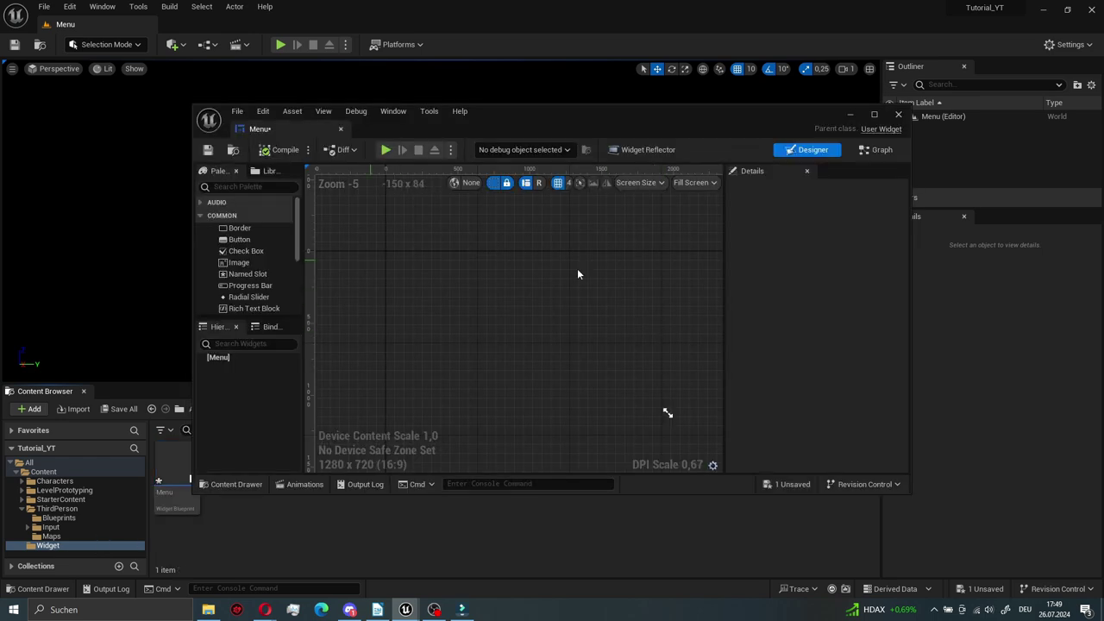
scroll(537, 304, down, 1)
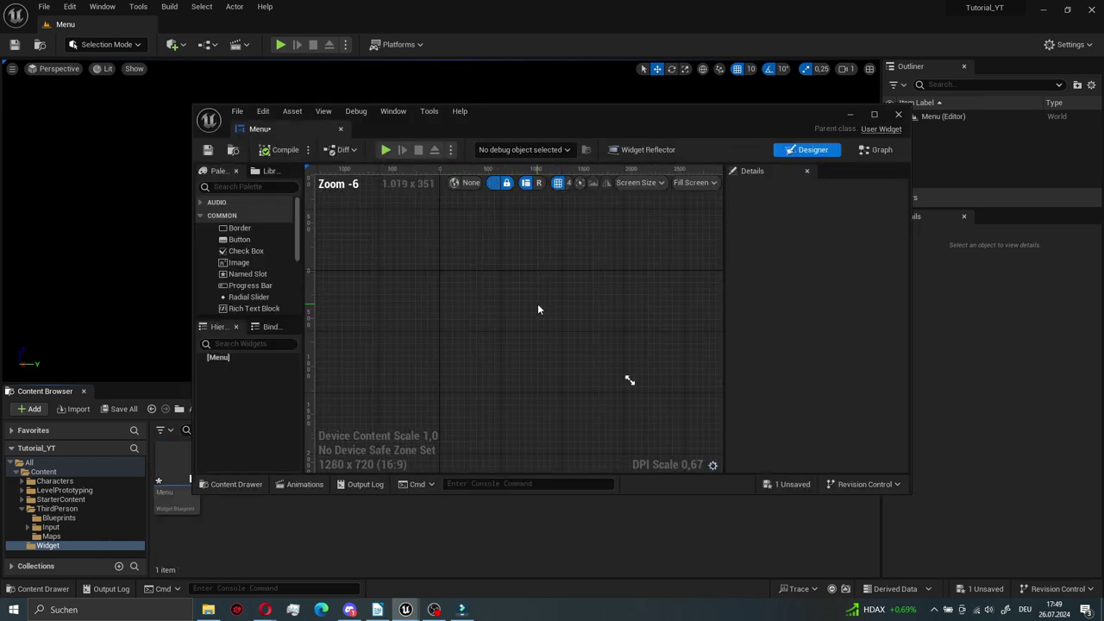
click(880, 115)
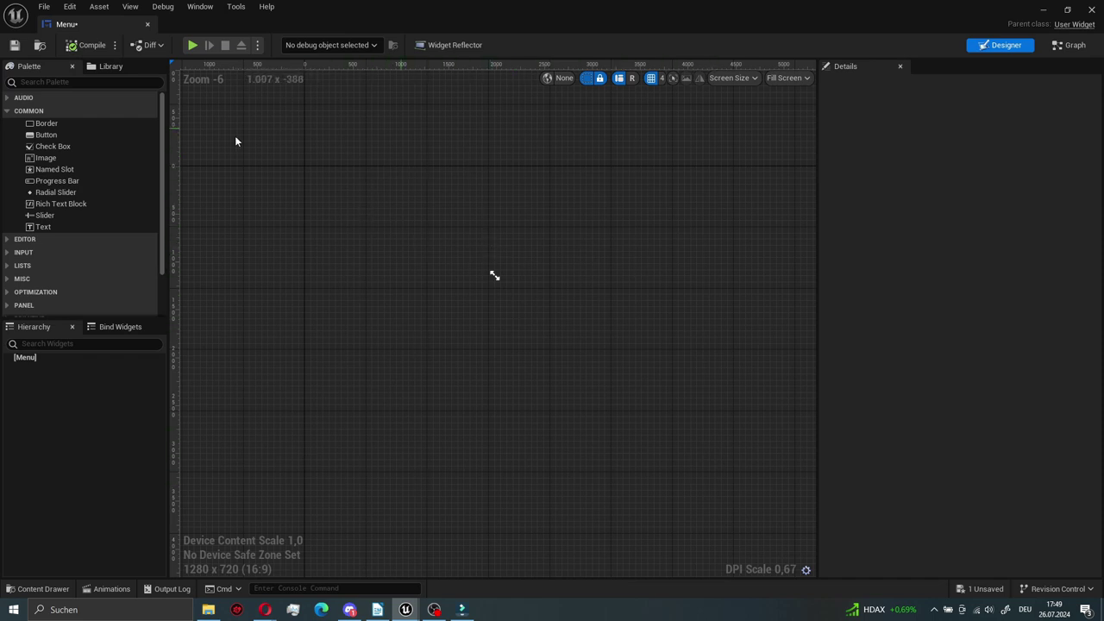
- Drag a Canvas Panel from the Palette onto Menu, then search the palette for 'im'
click(96, 82)
text(can)
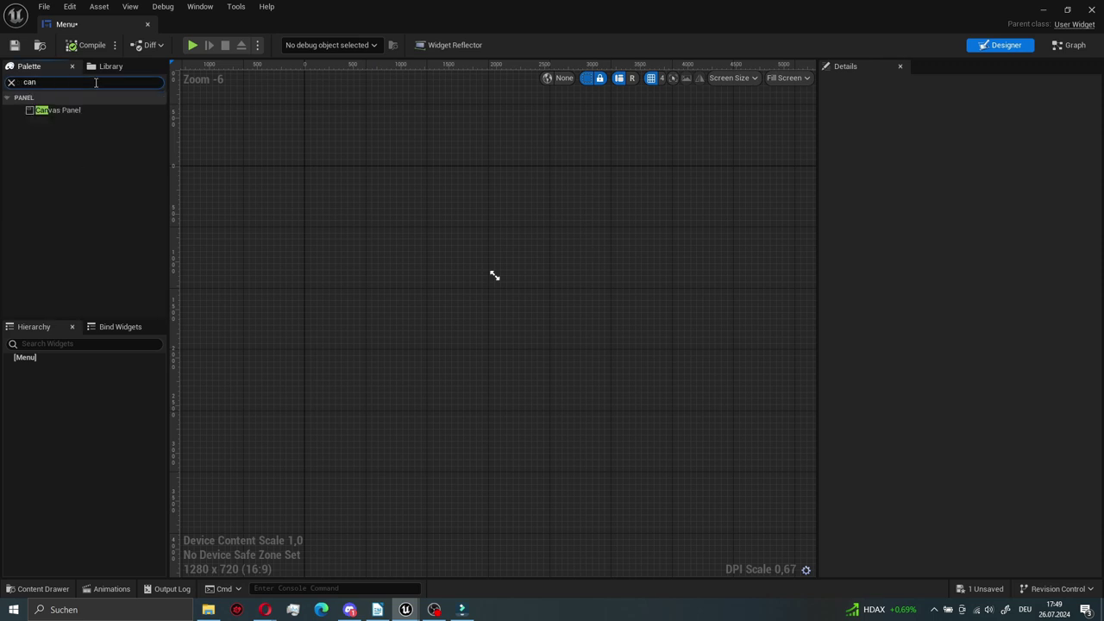
drag(57, 110, 31, 361)
scroll(283, 163, up, 4)
scroll(495, 219, down, 2)
right_drag(495, 219, 463, 233)
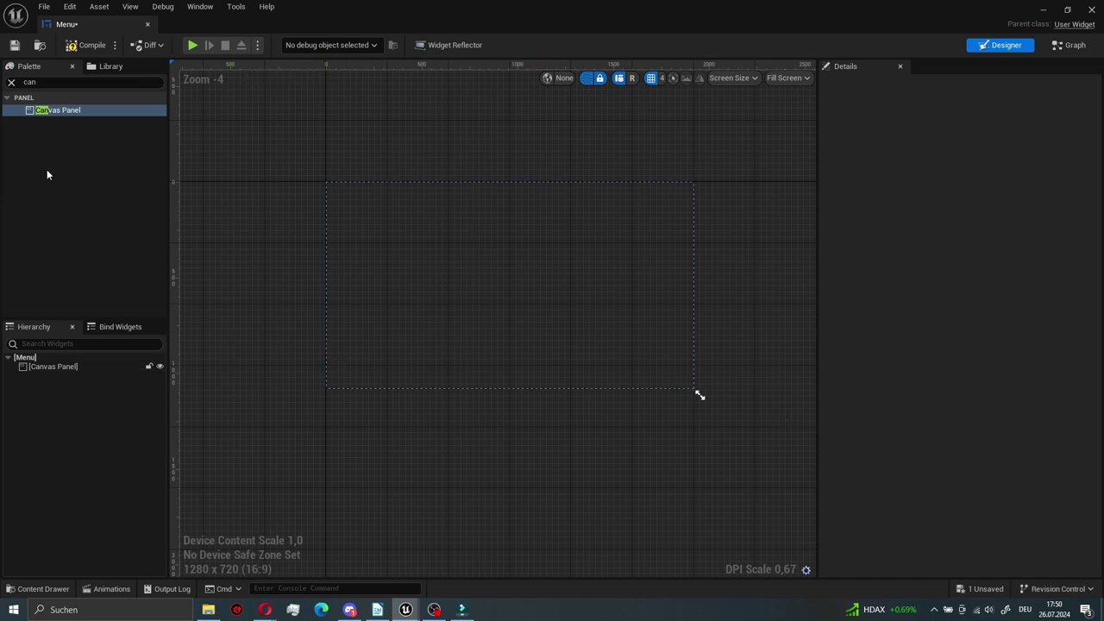
click(10, 82)
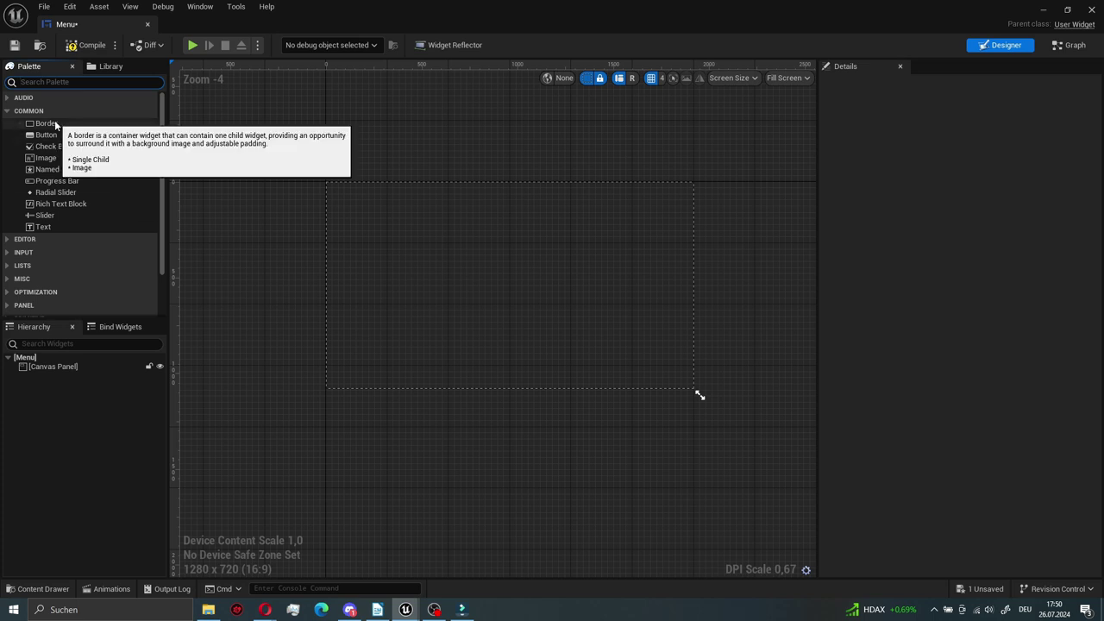
text(i)
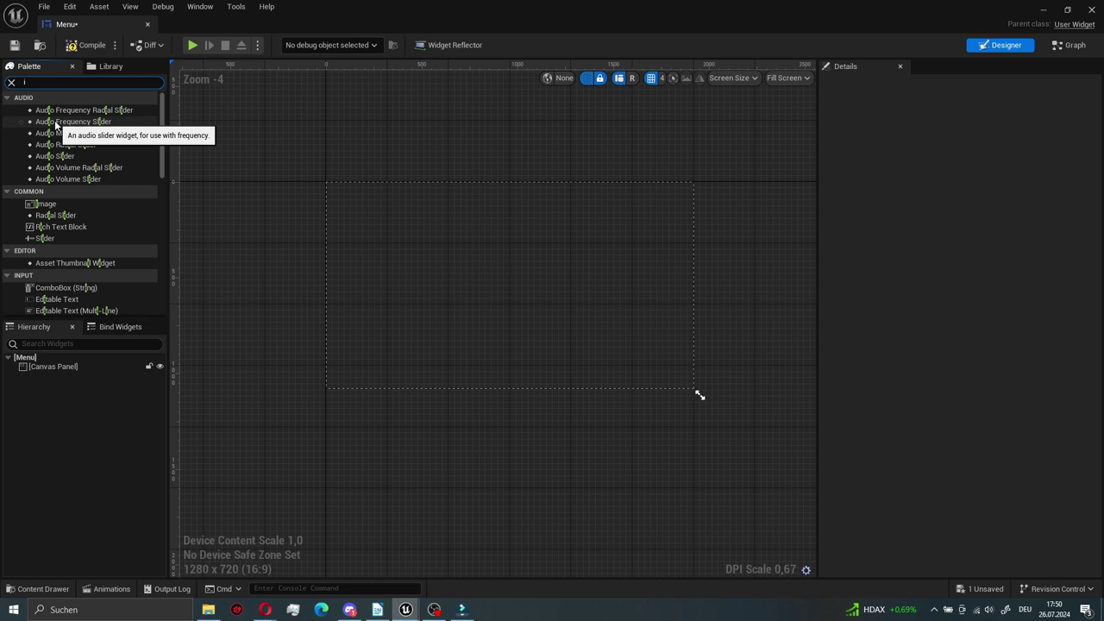
text(m)
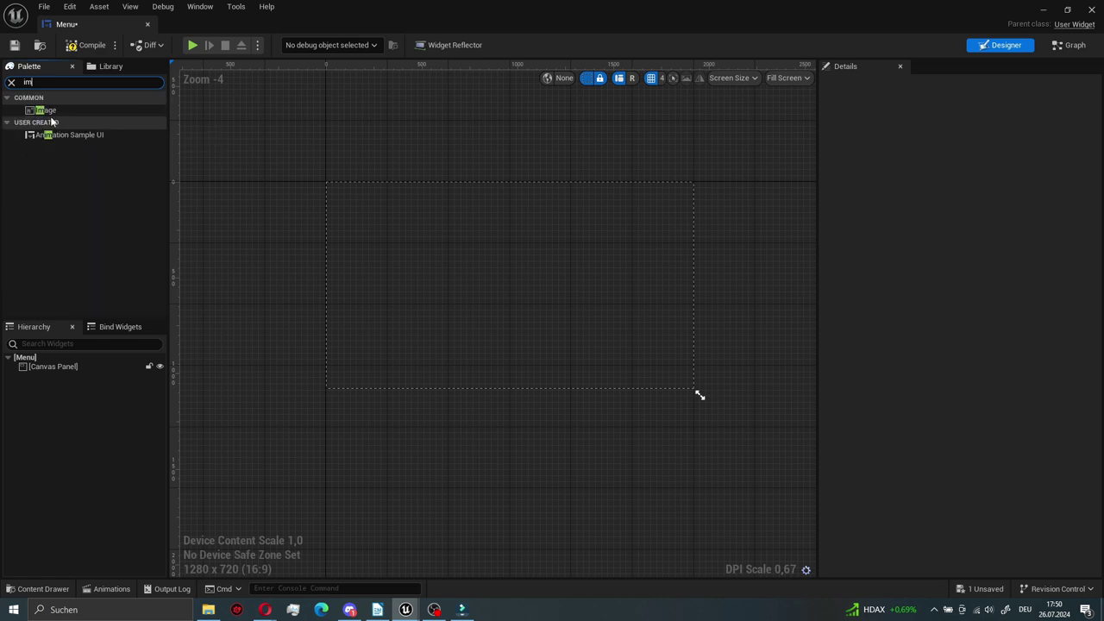
- Place an Image widget on the canvas and give it the full-stretch anchor preset
mouse_move(47, 110)
mouse_down()
mouse_move(459, 258)
mouse_move(450, 275)
mouse_up()
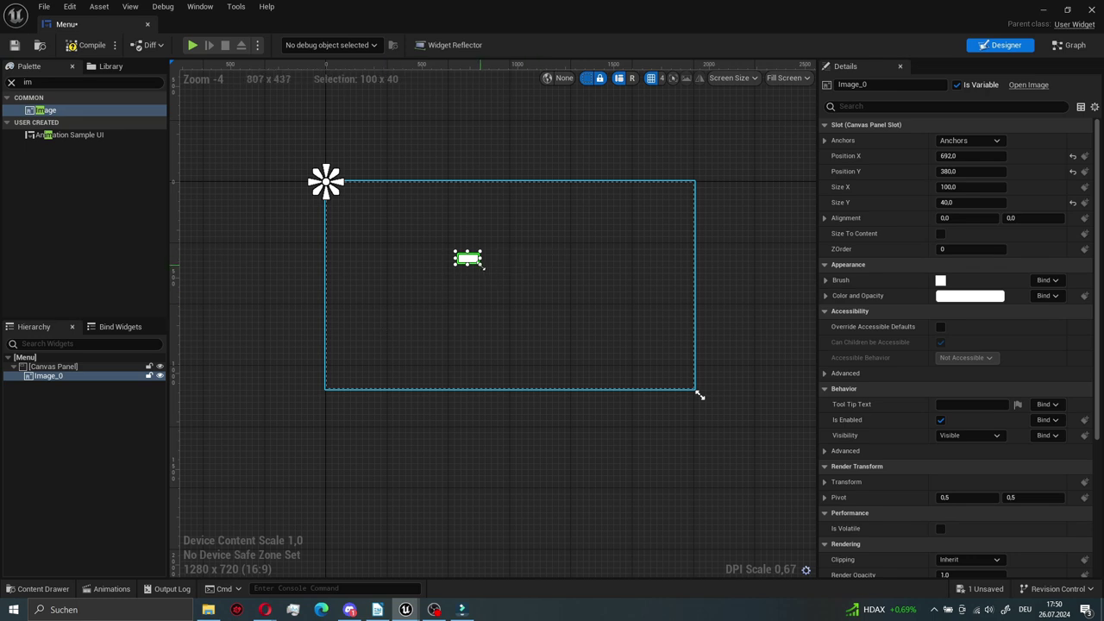
click(390, 228)
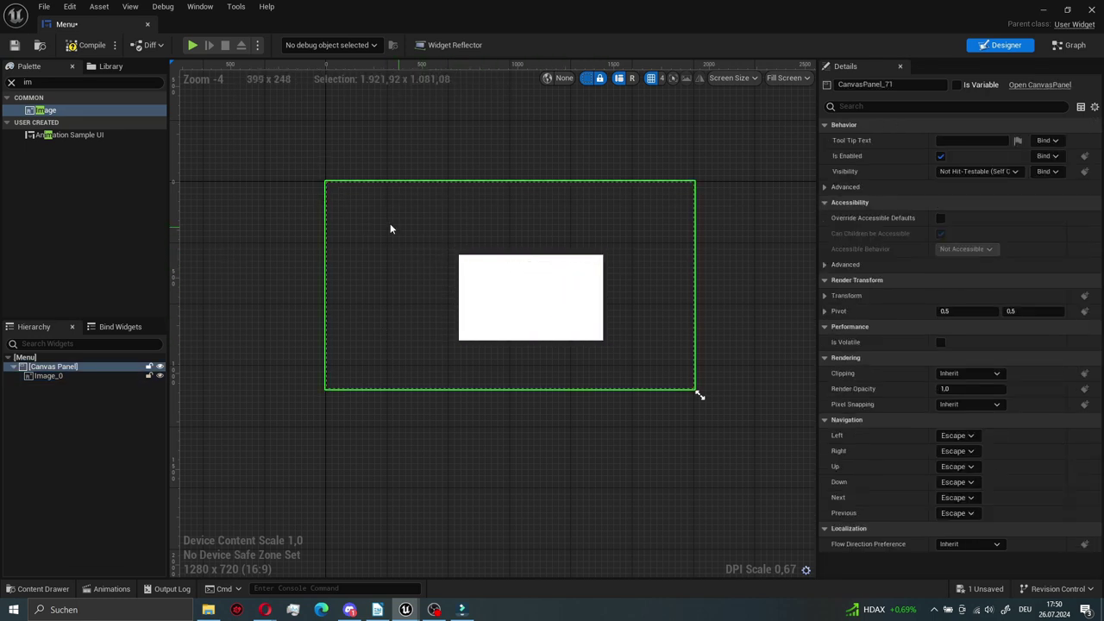
click(539, 289)
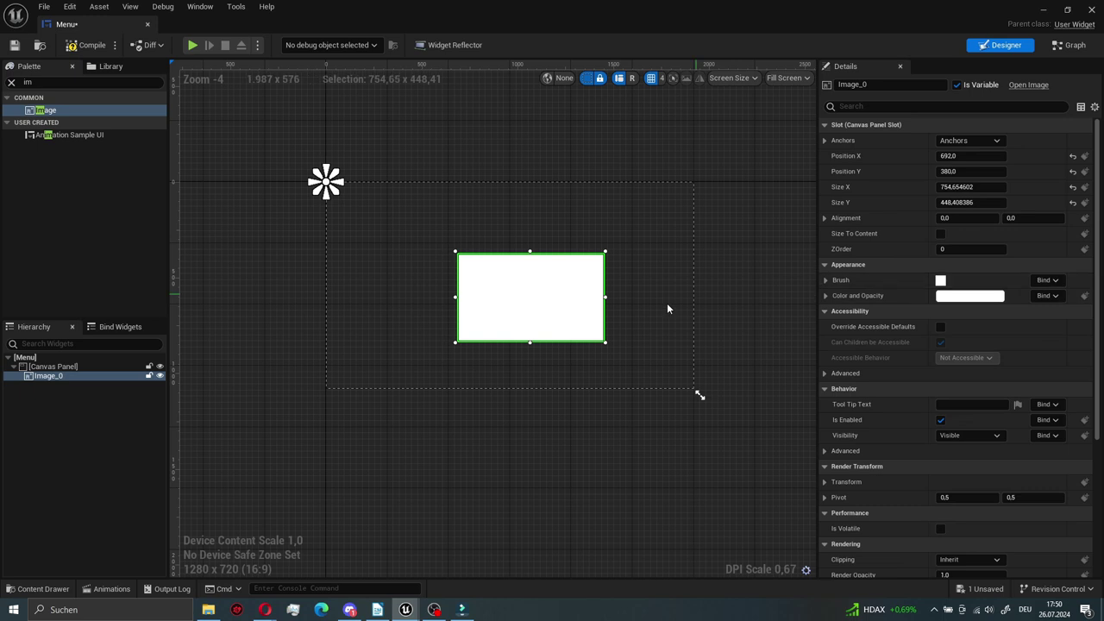
drag(571, 303, 517, 271)
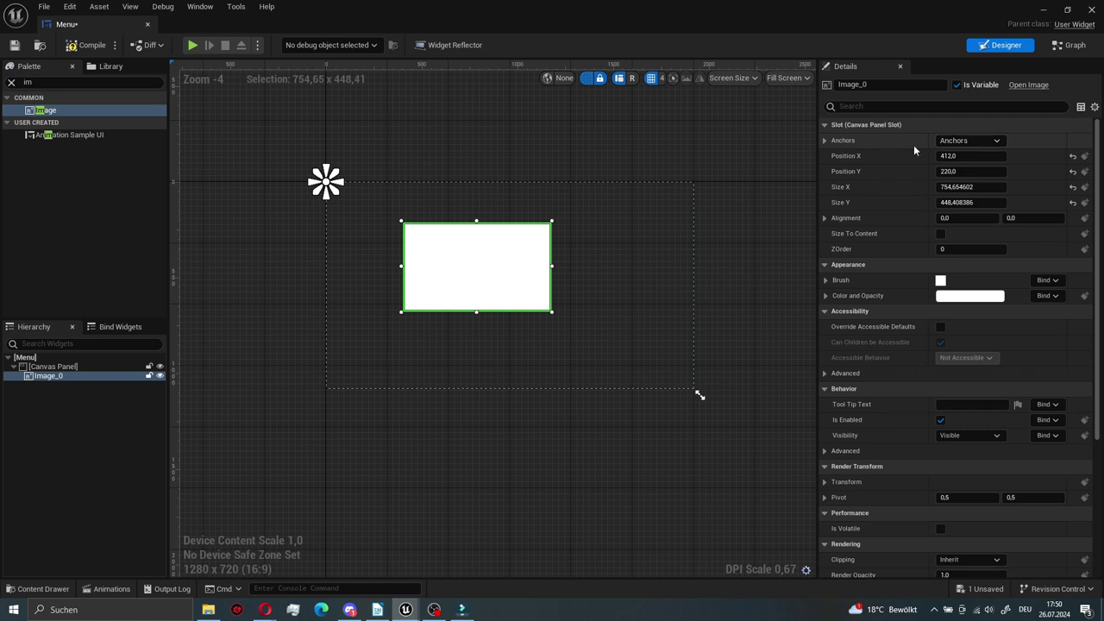
click(952, 141)
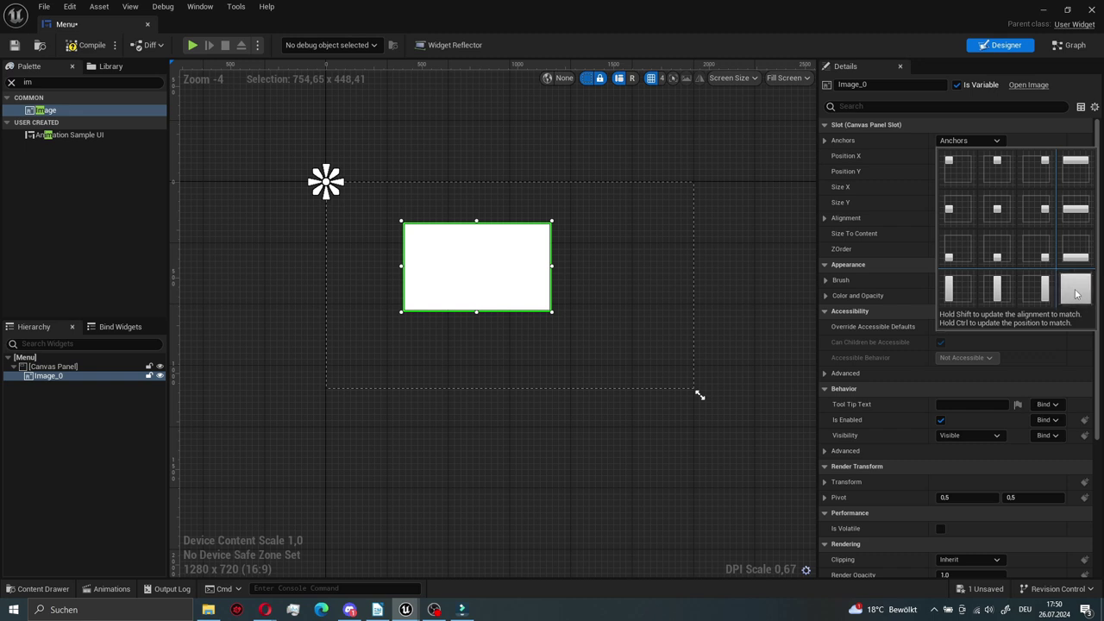
click(1076, 291)
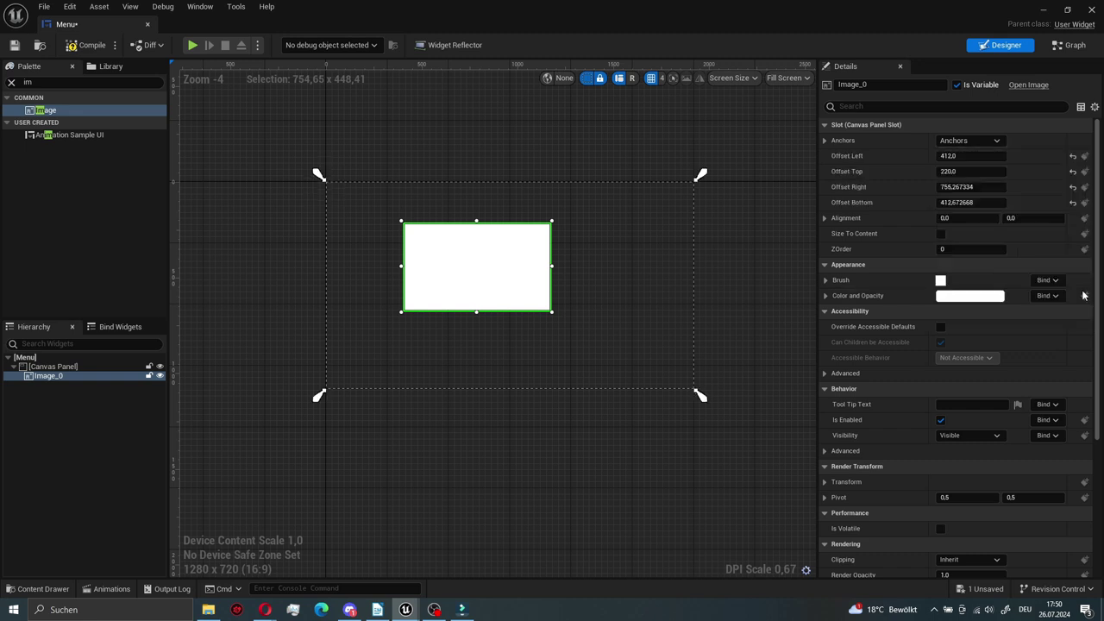
- Set the image's Left, Top, Right and Bottom offsets to 0 and expand its Brush settings
click(961, 158)
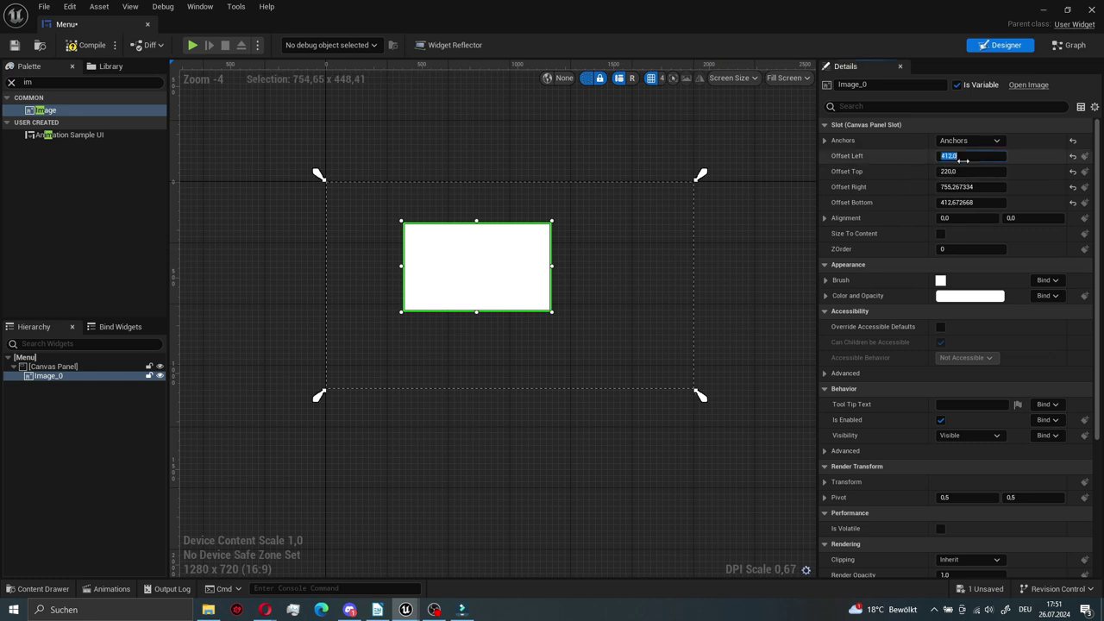
click(950, 171)
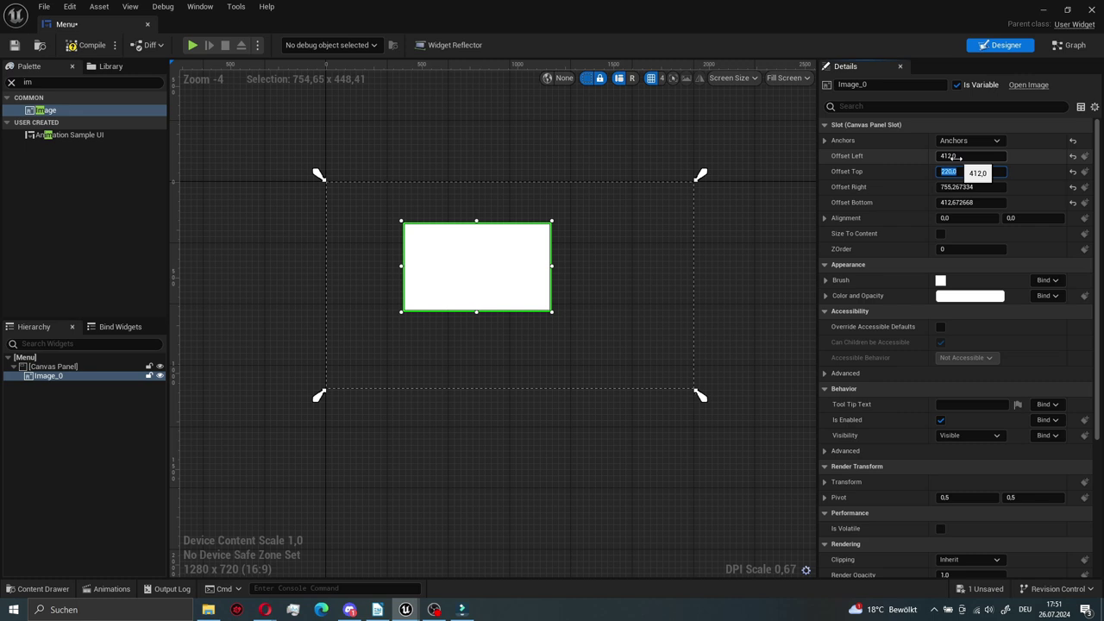
text(0)
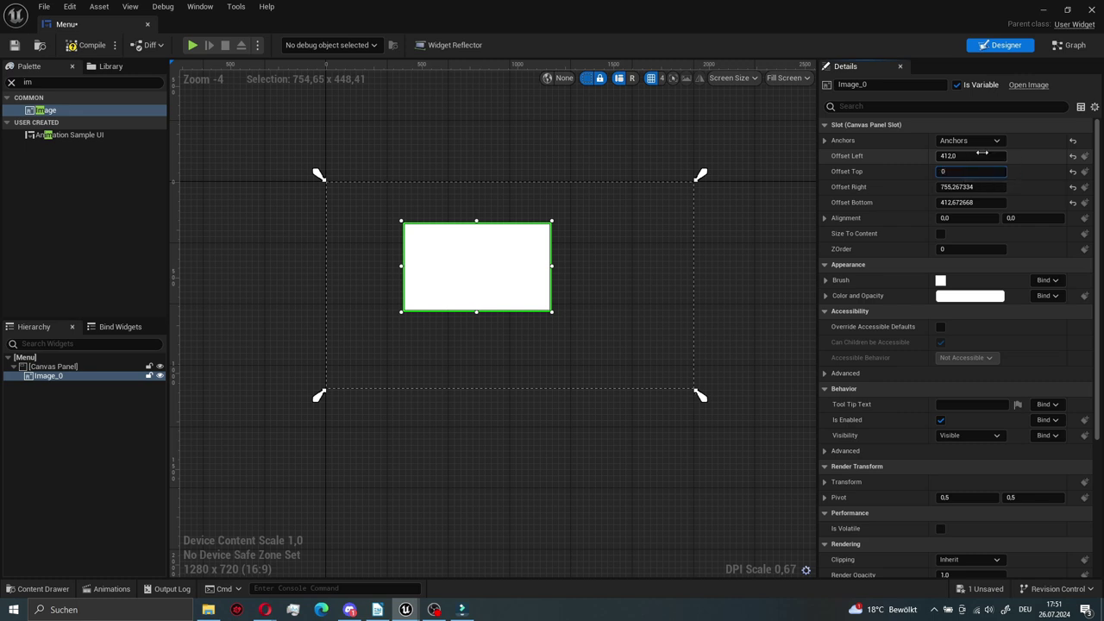
click(955, 156)
text(0)
click(968, 187)
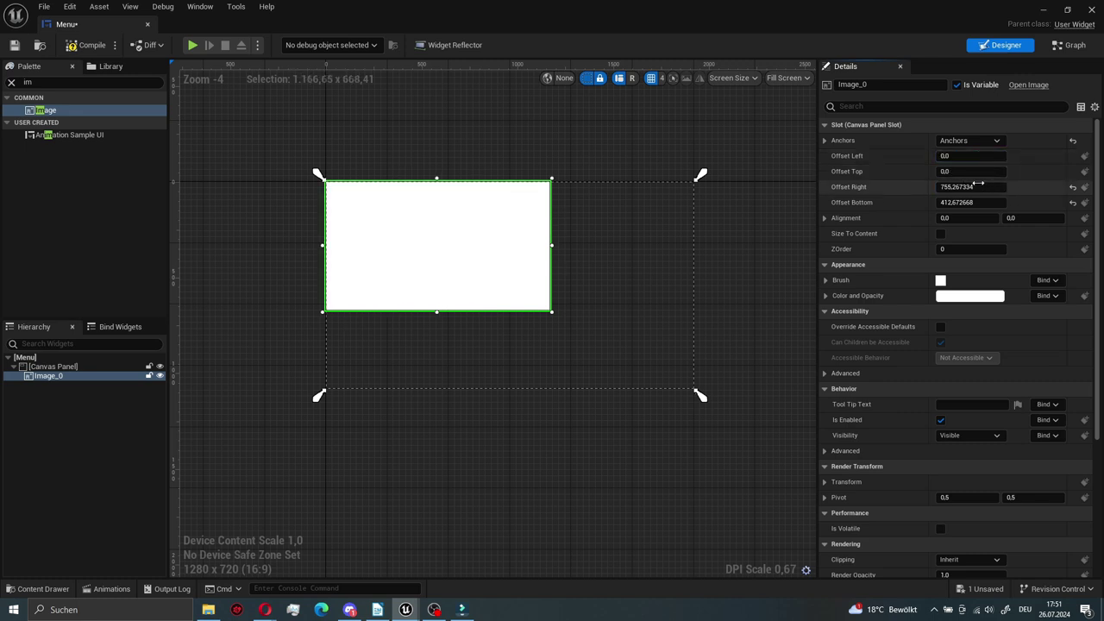
text(0)
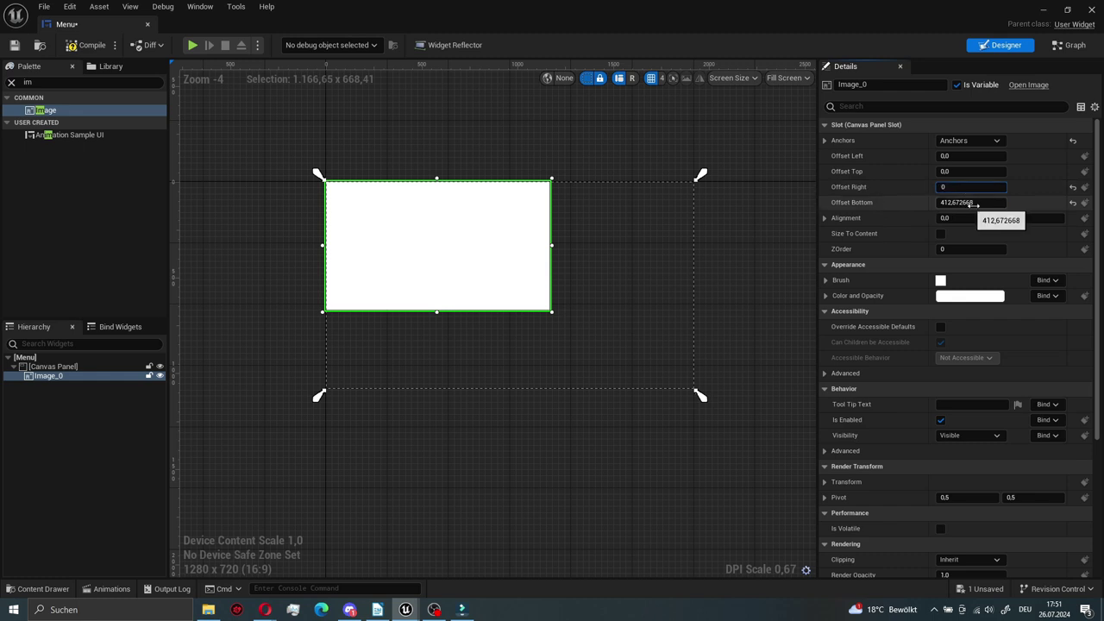
click(957, 203)
text(0)
key(Return)
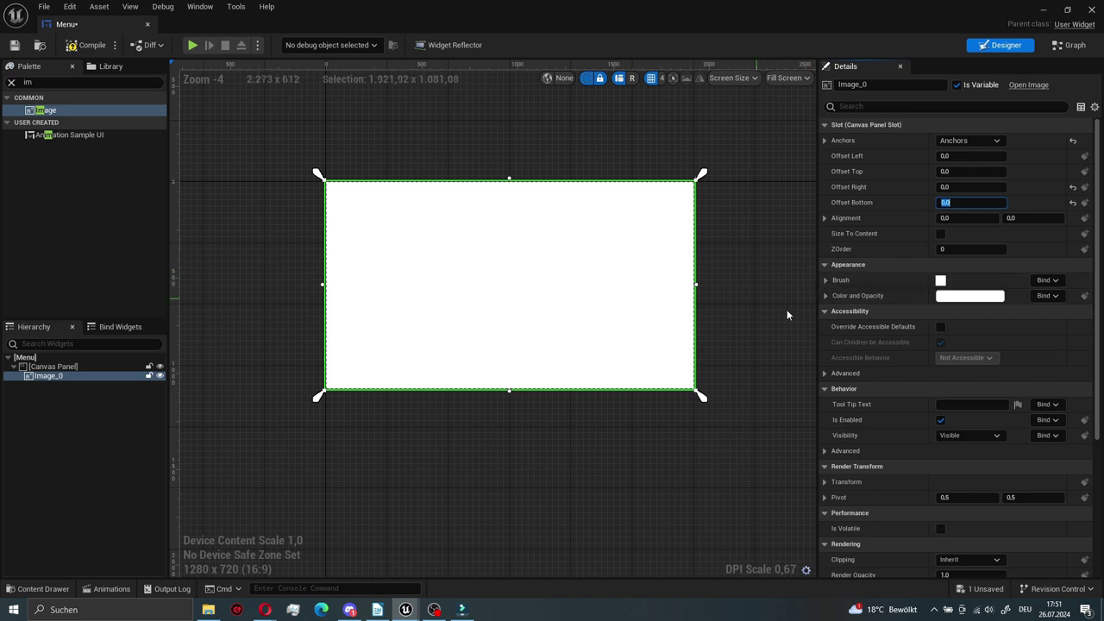
click(826, 281)
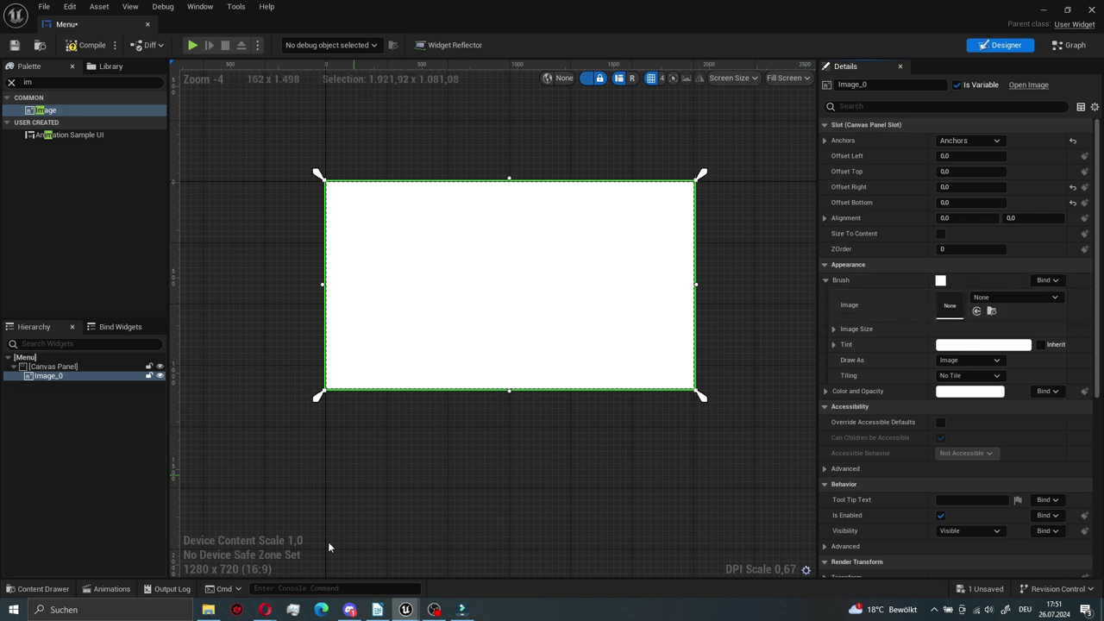
mouse_move(948, 21)
mouse_down()
mouse_move(798, 54)
mouse_move(849, 38)
mouse_up()
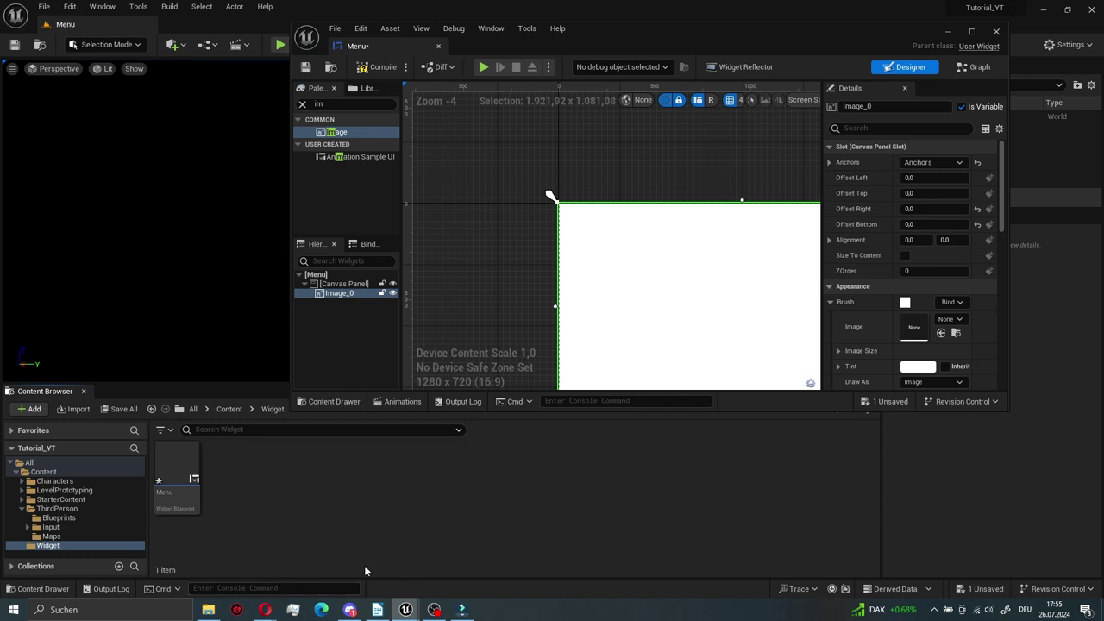
- Import the character screenshot PNG from the Pictures folder into the Widget folder
scroll(575, 290, down, 4)
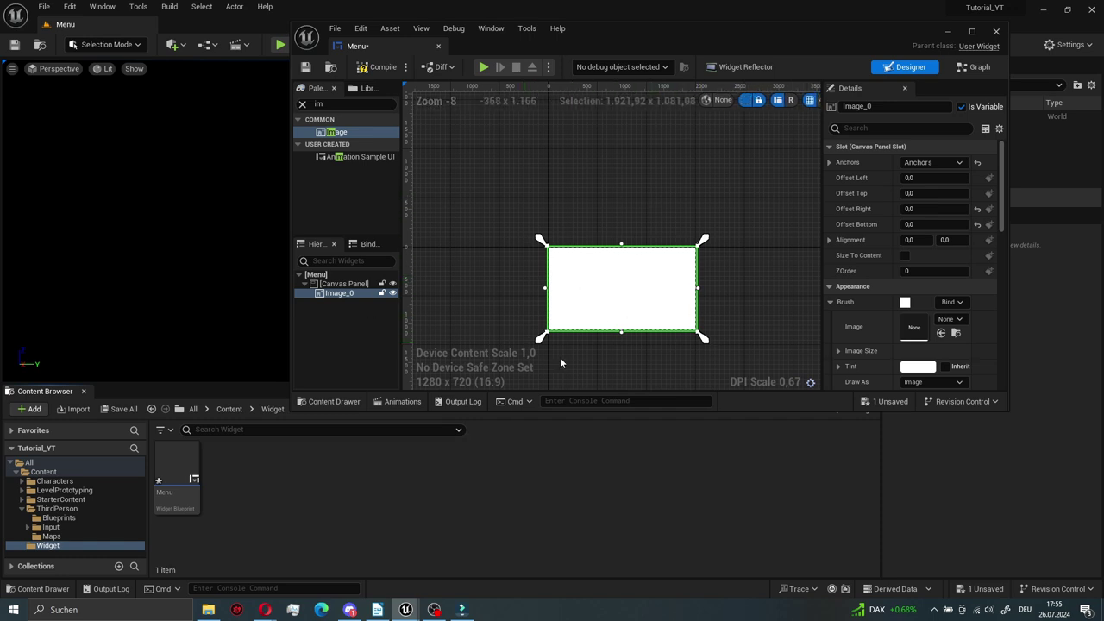
scroll(713, 288, up, 1)
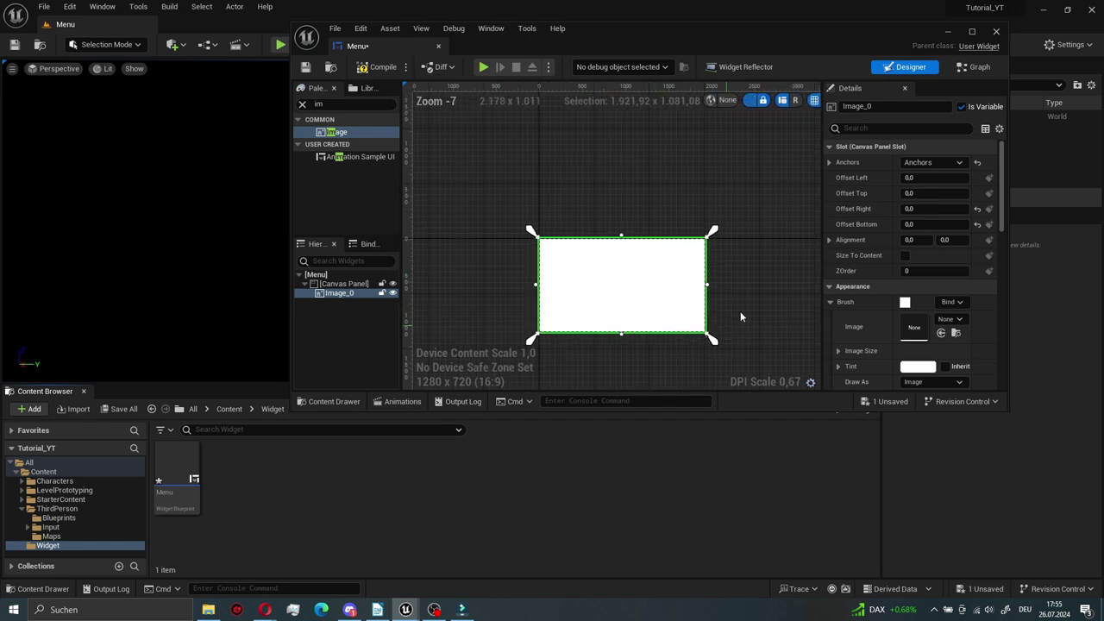
scroll(672, 226, up, 2)
scroll(587, 250, up, 1)
scroll(586, 250, down, 1)
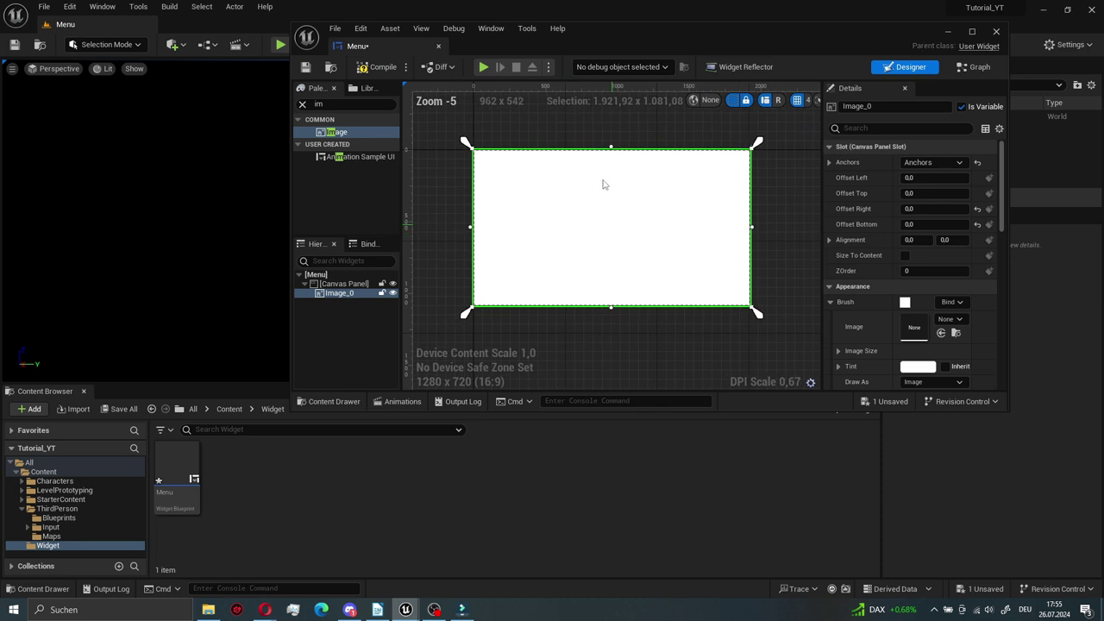
click(208, 610)
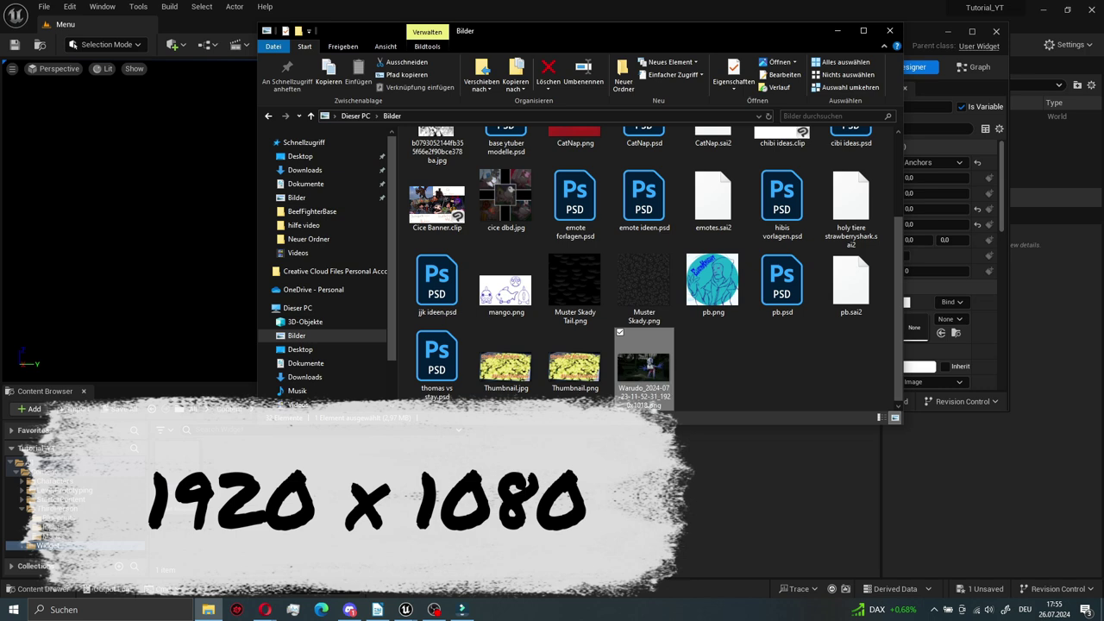
drag(643, 371, 371, 489)
- Assign the imported screenshot texture to Image_0's Brush > Image slot
click(417, 485)
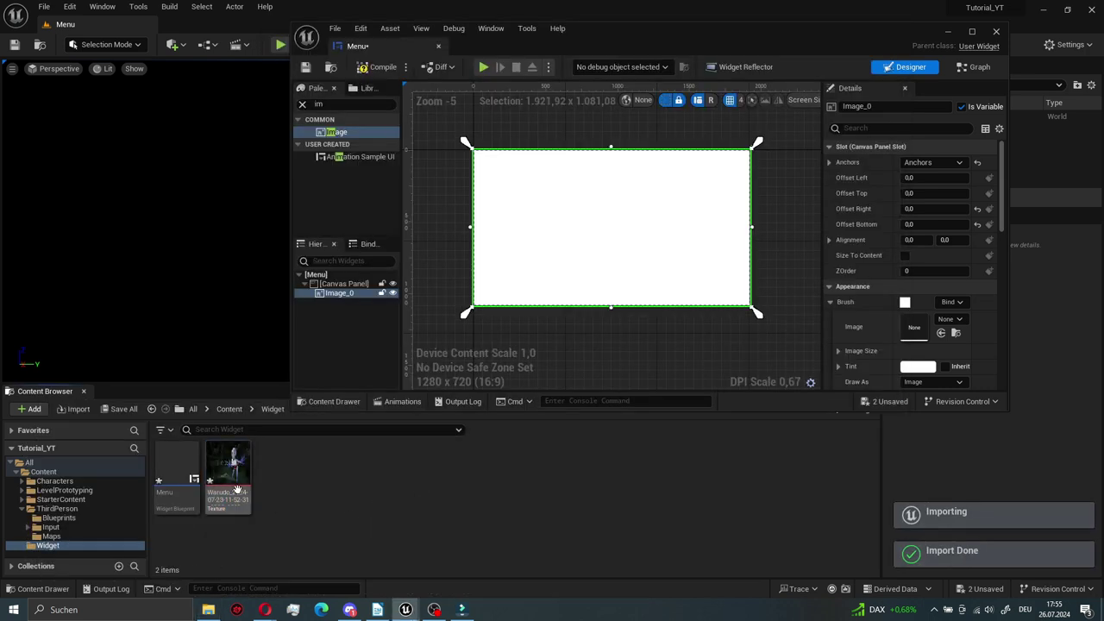
drag(237, 490, 918, 331)
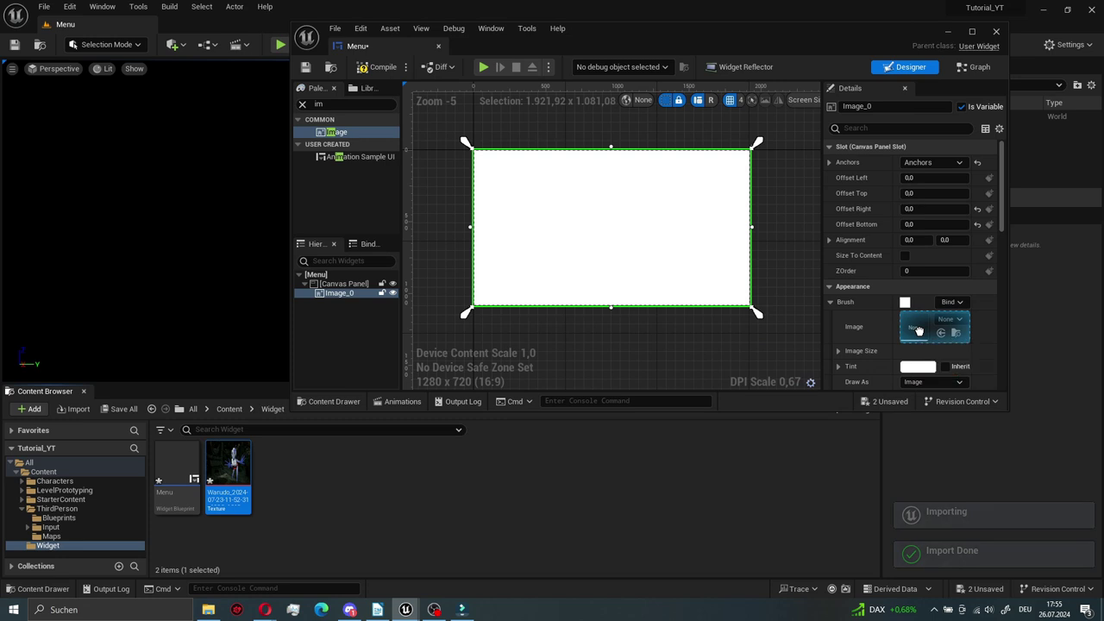
scroll(635, 252, up, 1)
scroll(635, 252, up, 1)
scroll(636, 252, down, 1)
- Snap the Menu widget editor back to full screen and focus the Palette search box
key(super+Up)
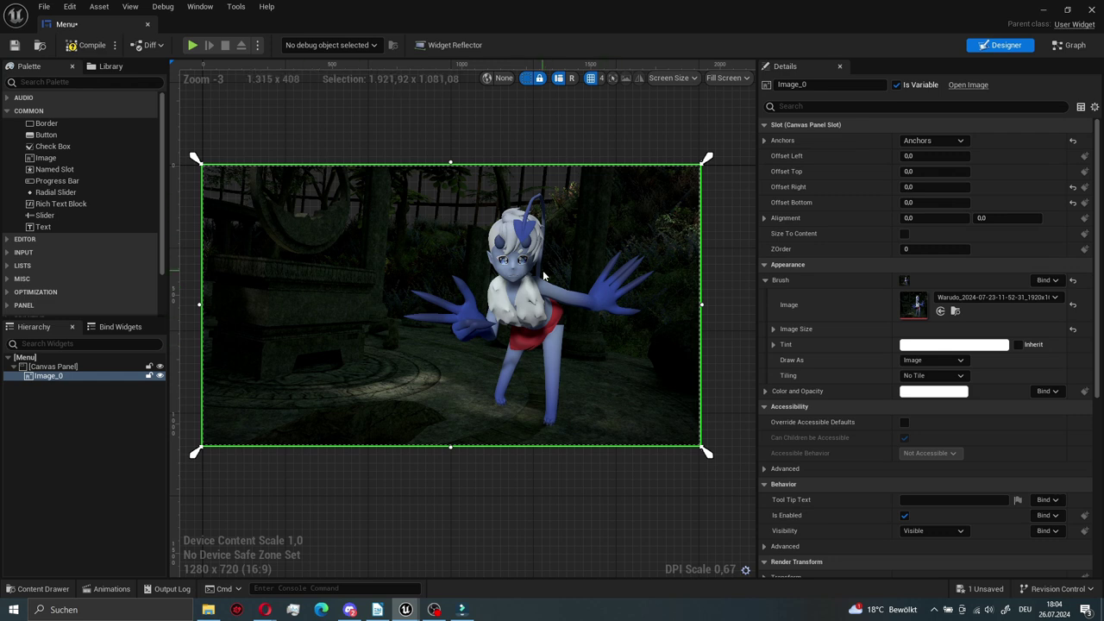
click(1067, 10)
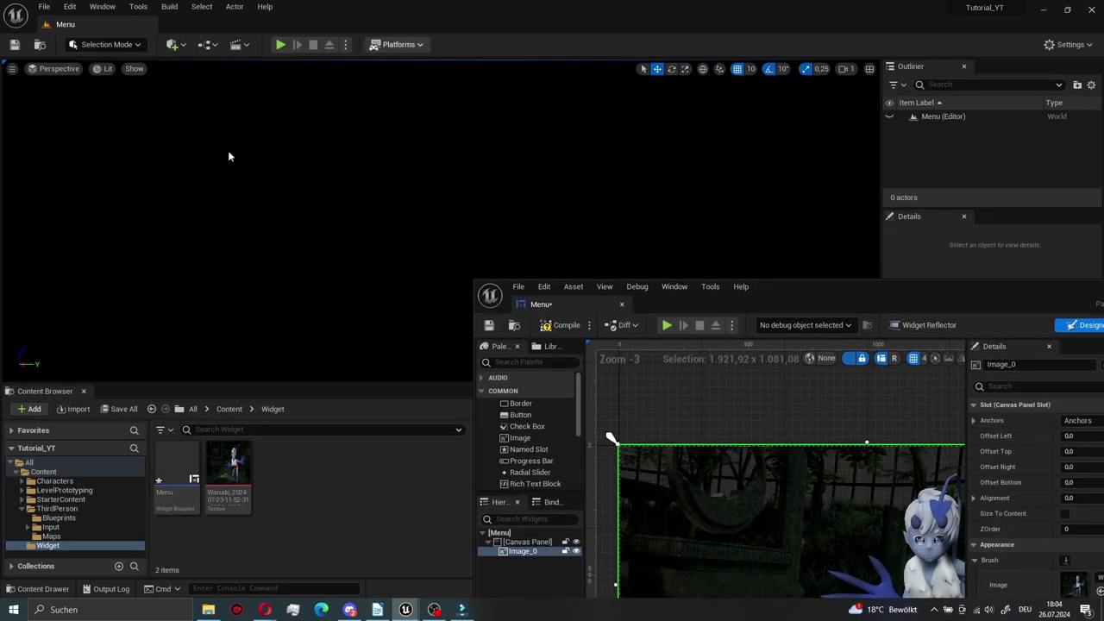
drag(803, 293, 358, 5)
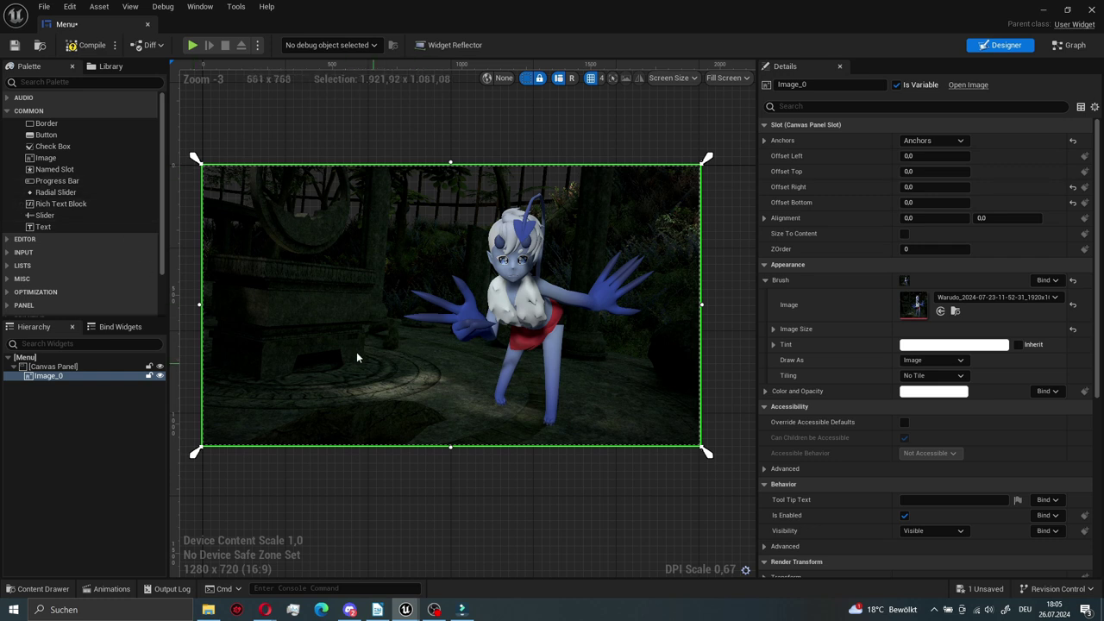
click(47, 82)
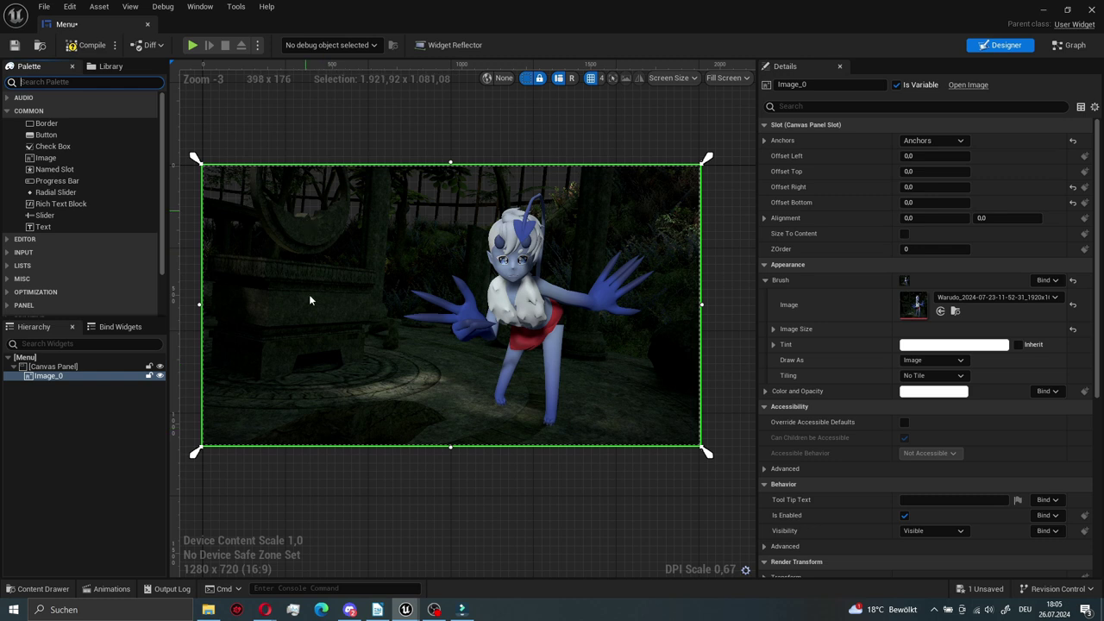
- Add a Vertical Box to the canvas and resize it to a tall left panel, roughly 458 x 770
text(v)
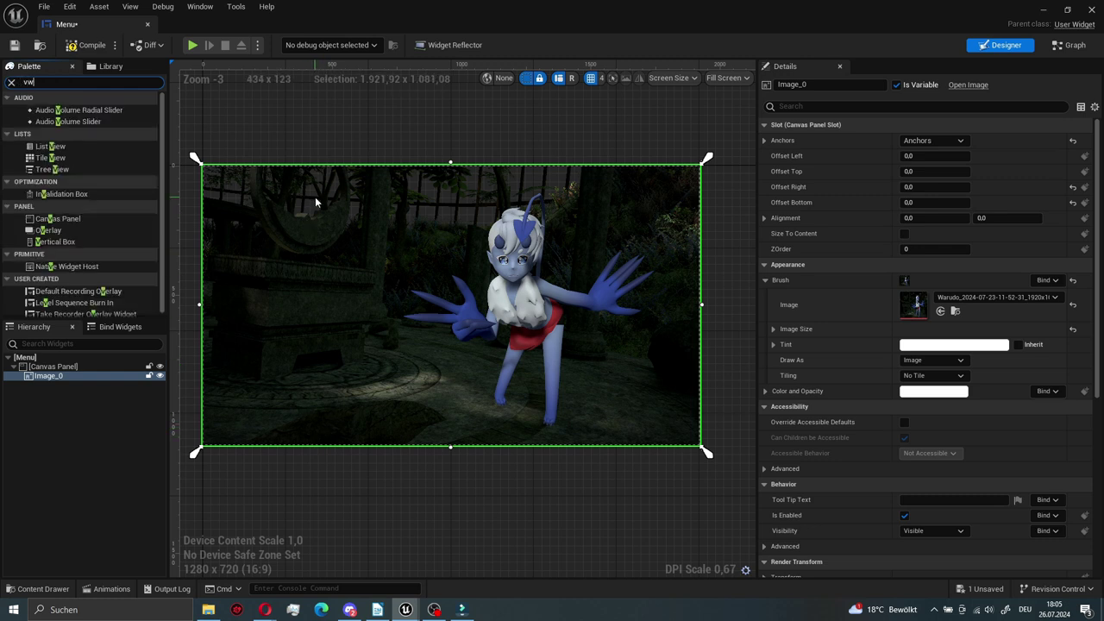
text(er)
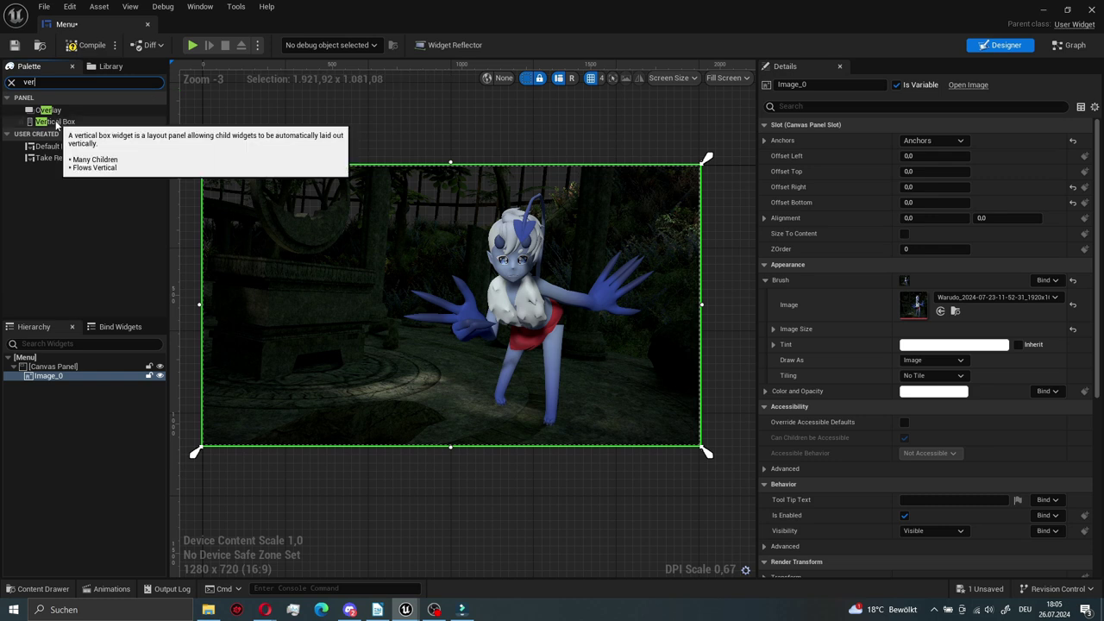
drag(56, 125, 346, 276)
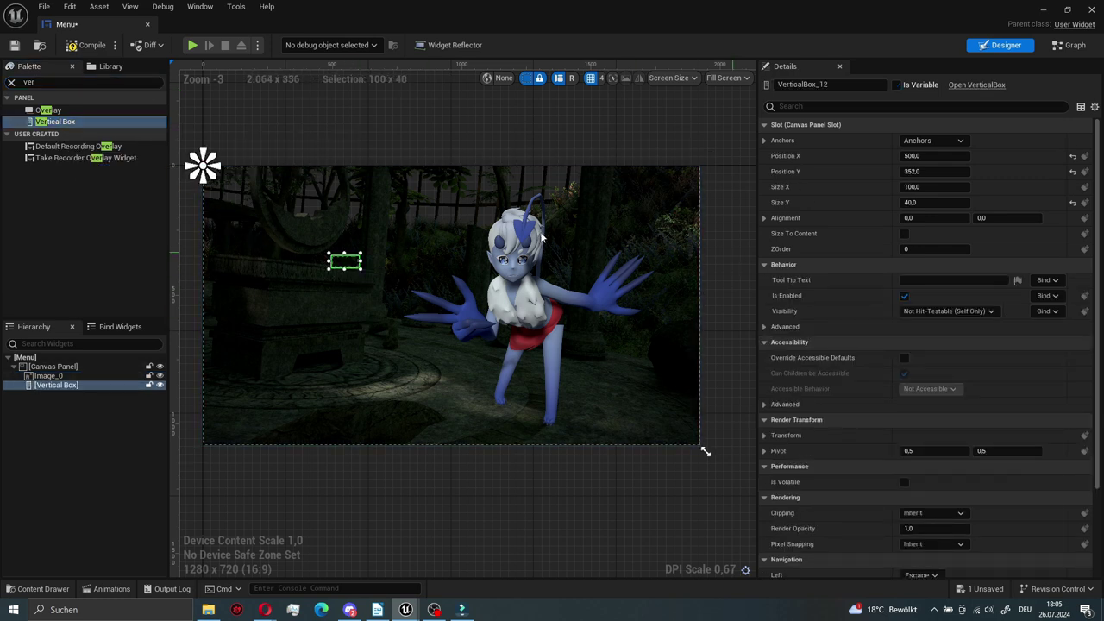
drag(344, 270, 344, 363)
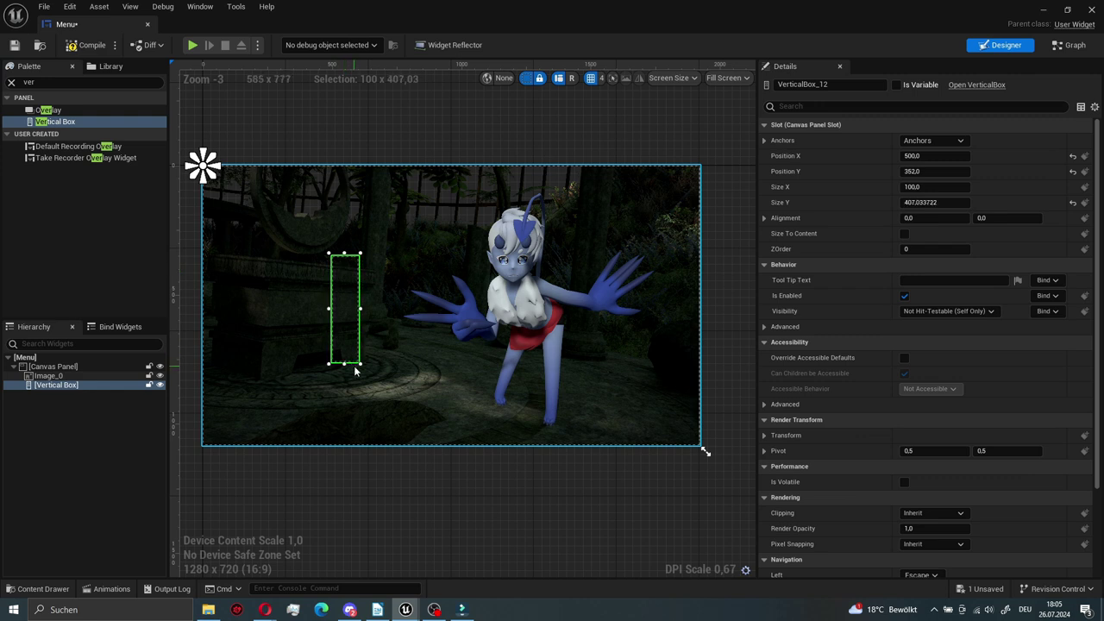
mouse_move(327, 308)
mouse_down()
mouse_move(238, 308)
mouse_move(292, 295)
mouse_up()
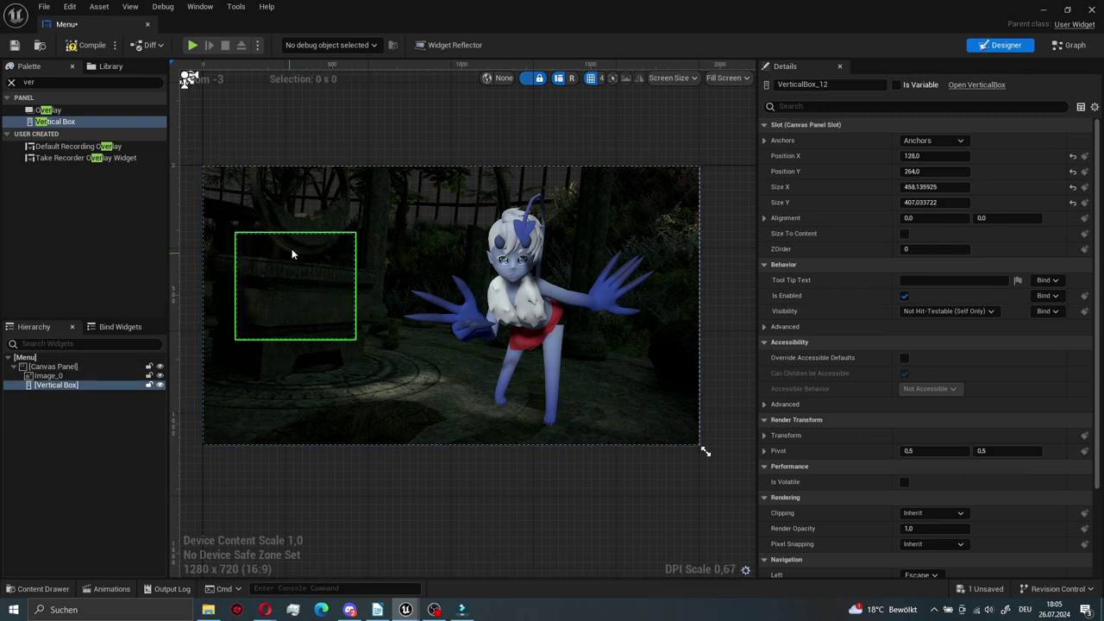
drag(295, 232, 295, 202)
drag(294, 340, 294, 403)
drag(292, 311, 301, 308)
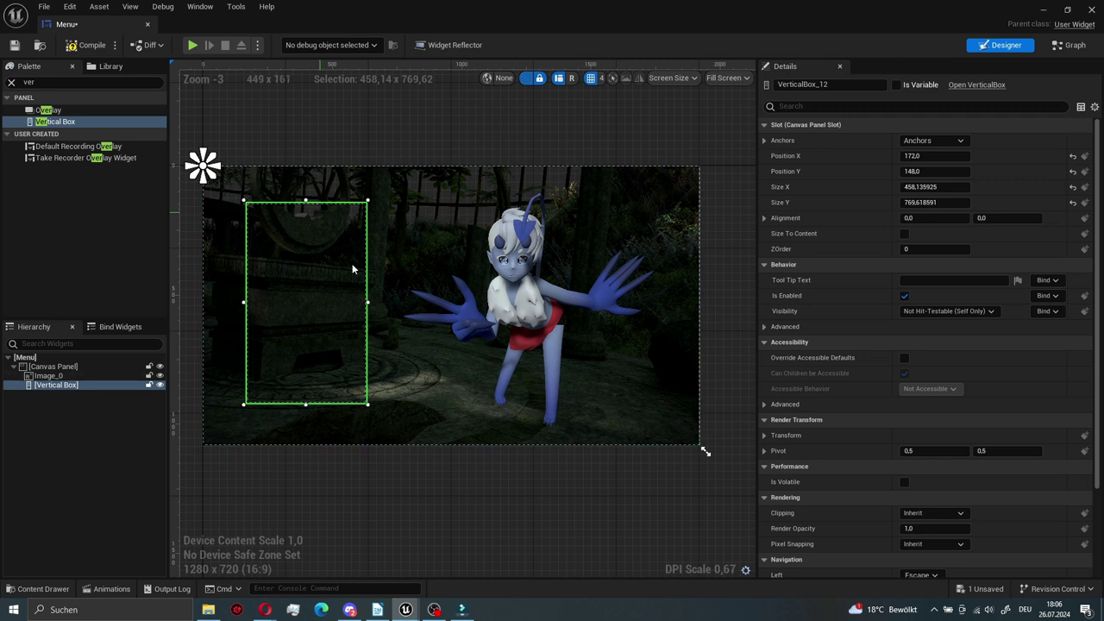
- Anchor the vertical box to the middle-left preset with alignment Y 0.5
click(916, 142)
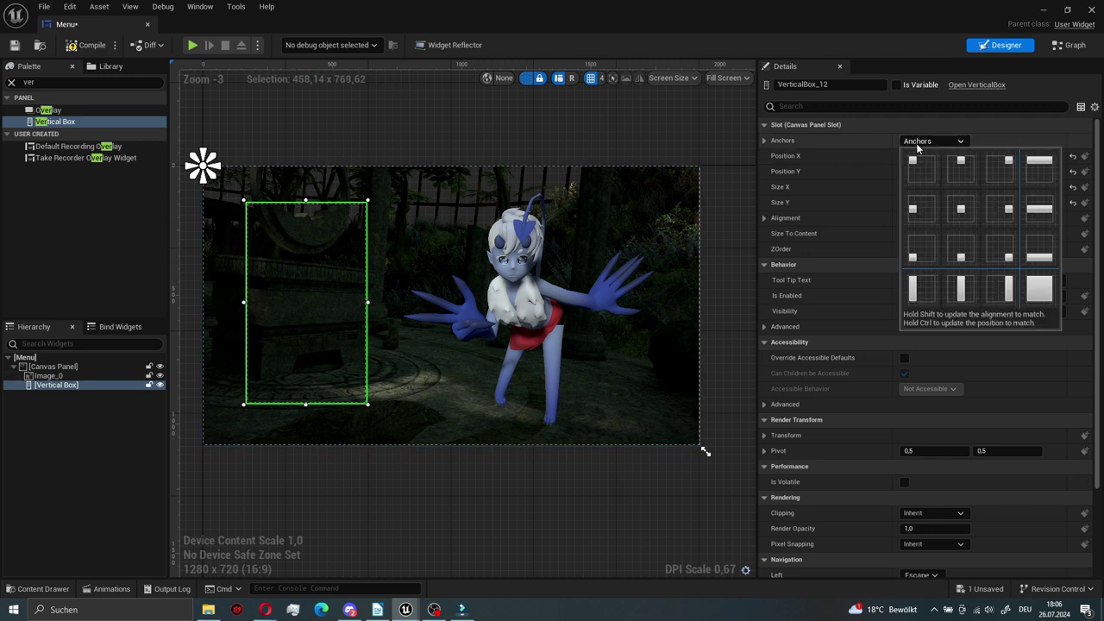
click(919, 210)
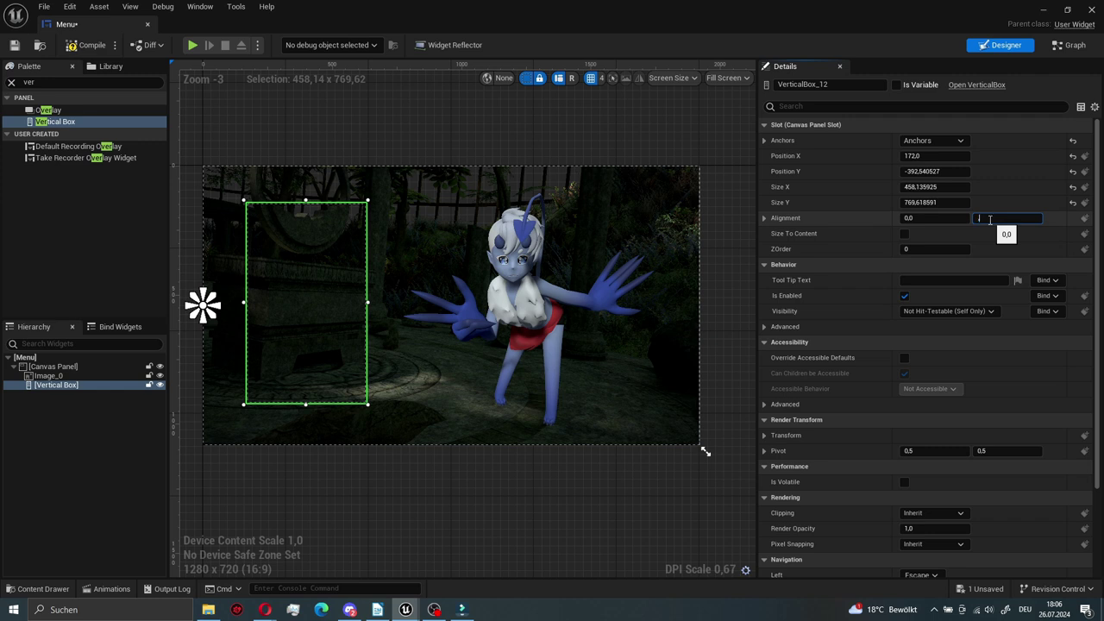
text(.5)
key(Return)
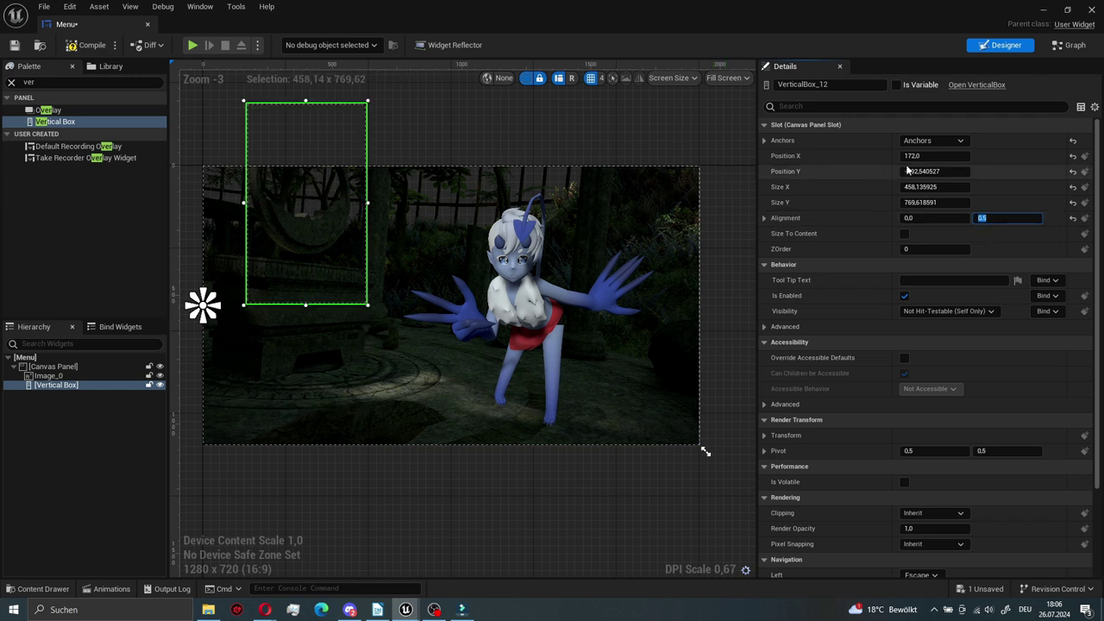
- Set the vertical box position to 150, 0 and size to 450 x 750
click(937, 172)
text(0)
key(Return)
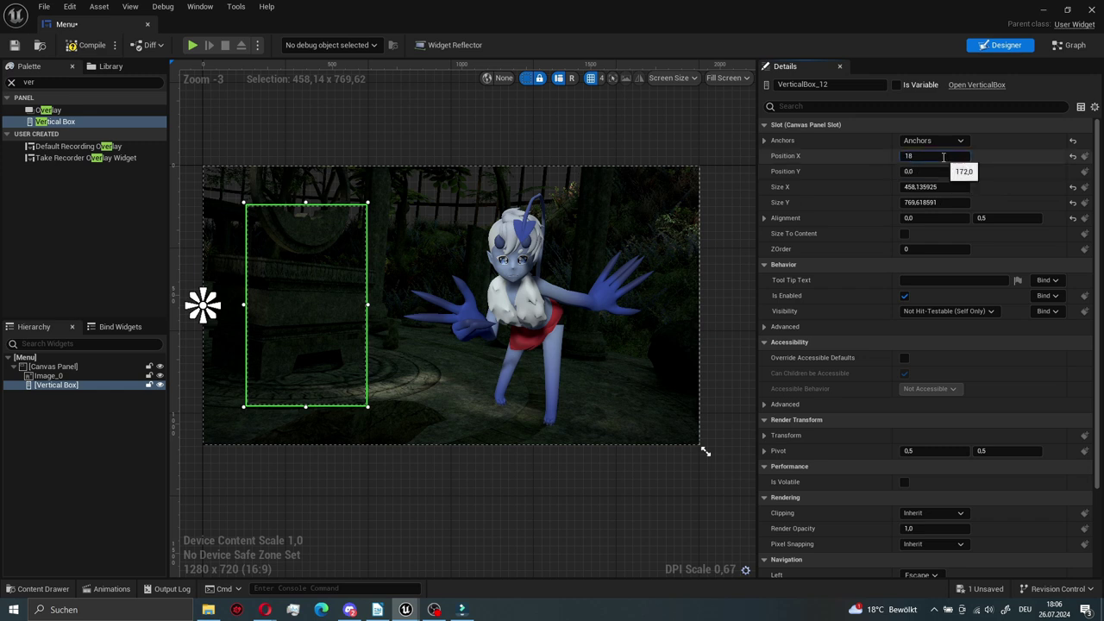
key(Return)
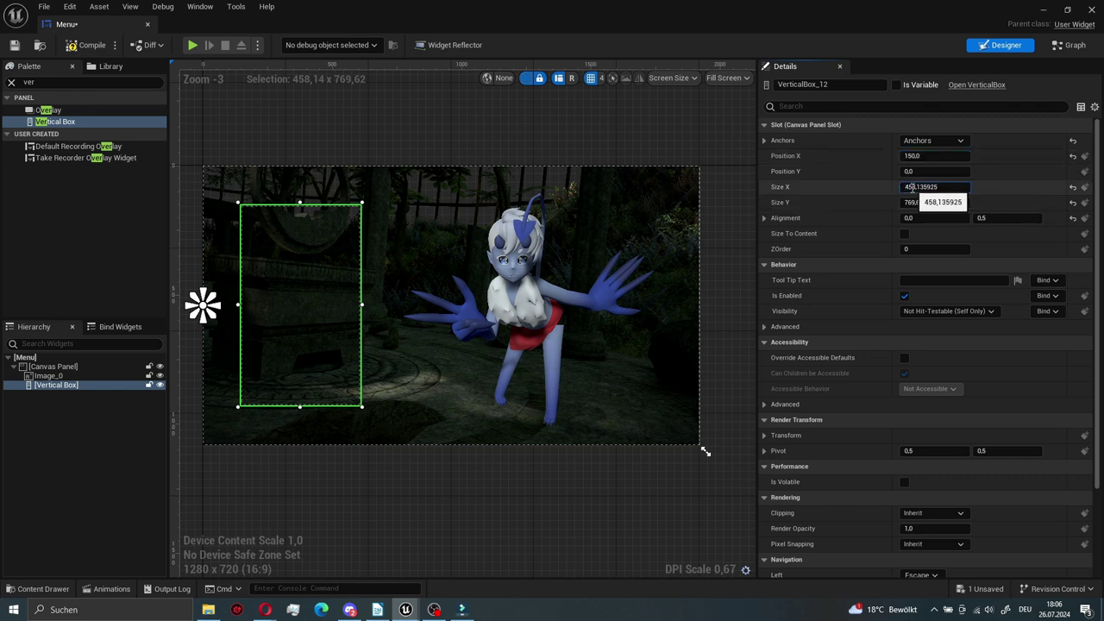
text(0)
click(945, 203)
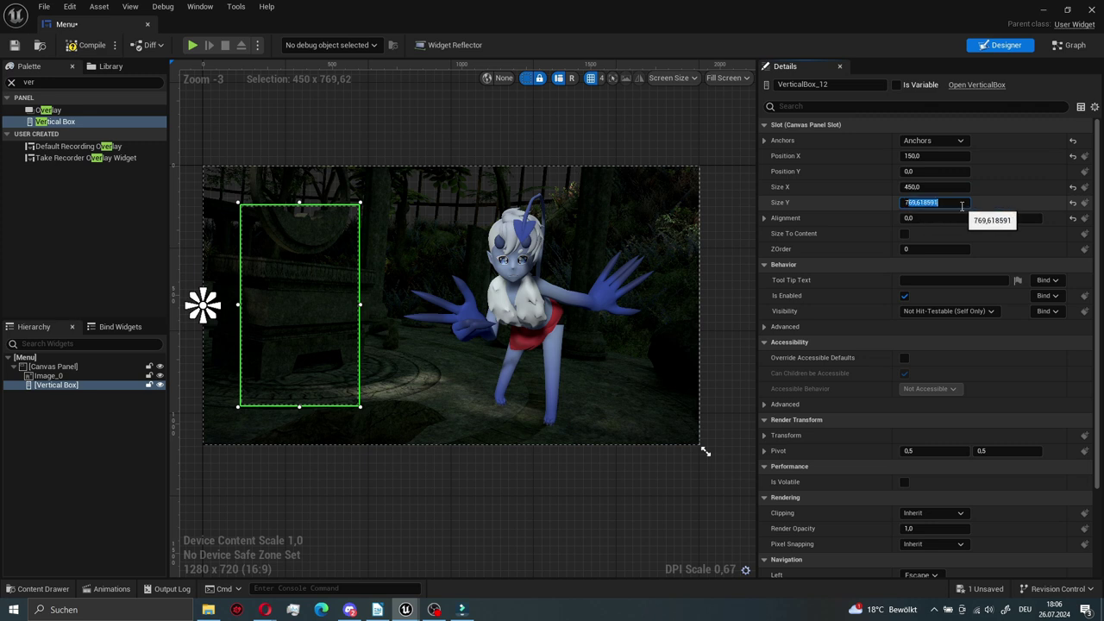
text(750)
key(Return)
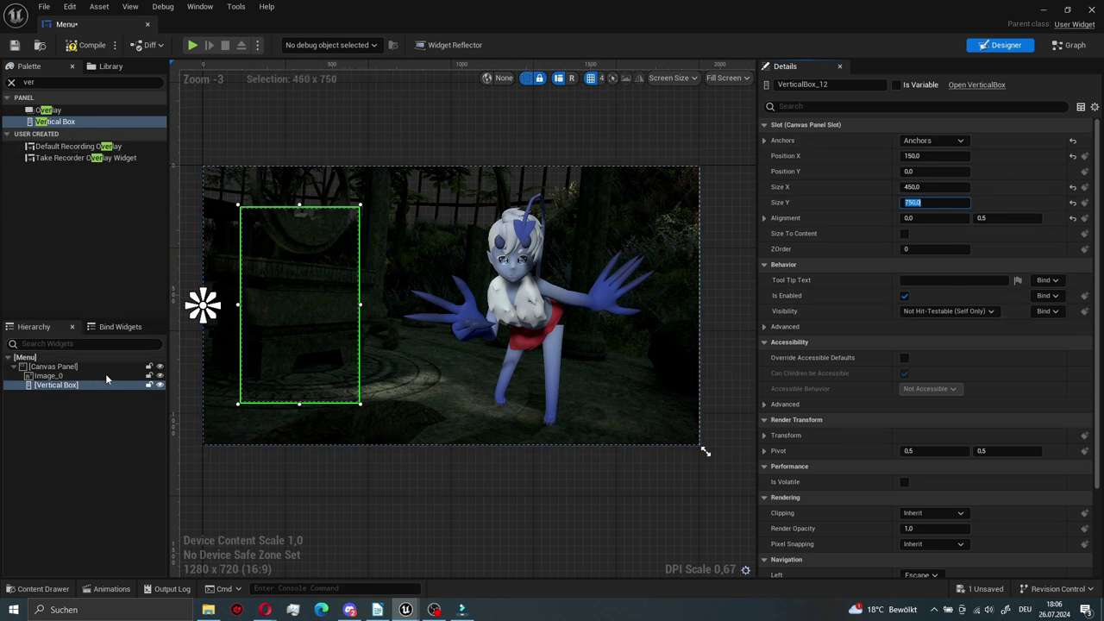
click(12, 82)
text(butt)
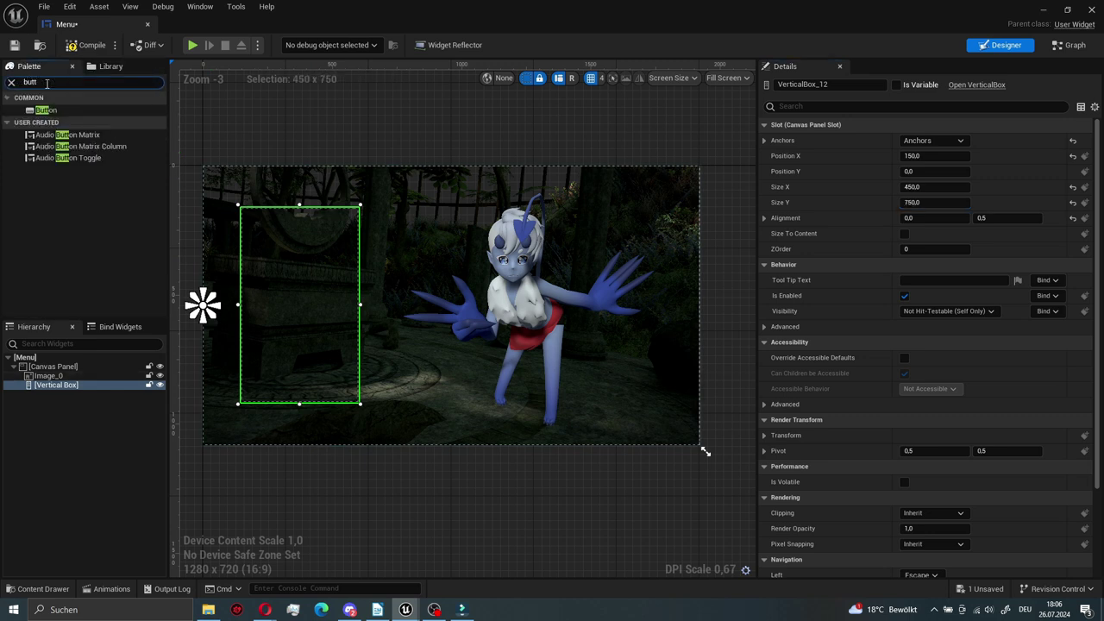
- Stack three Buttons in the Vertical Box, undoing one accidentally nested in Button_179
drag(48, 110, 281, 246)
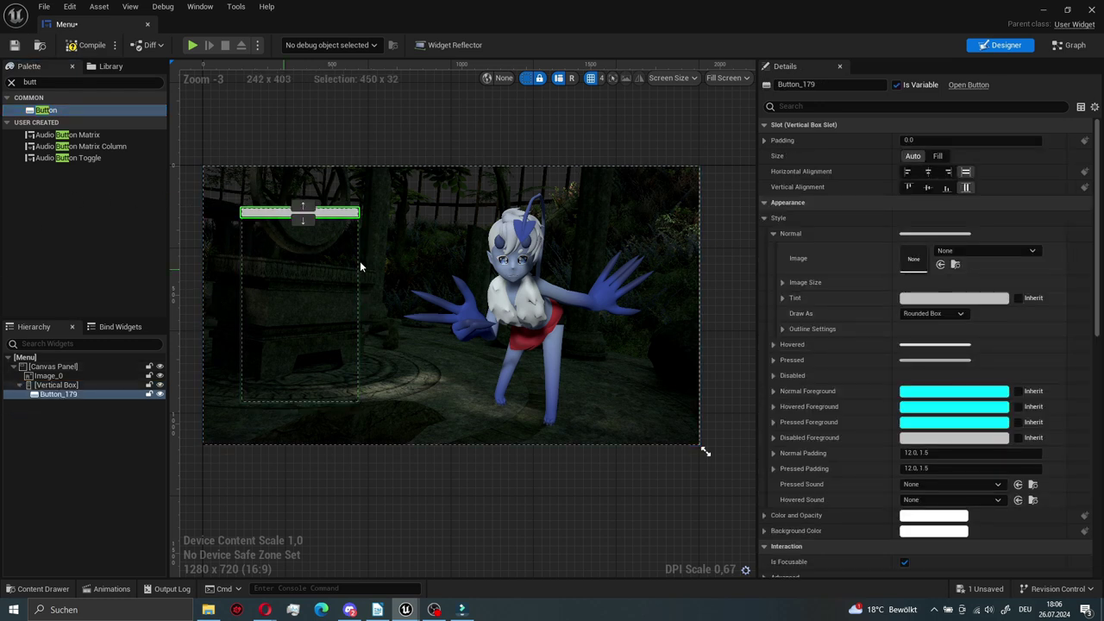
drag(78, 111, 76, 394)
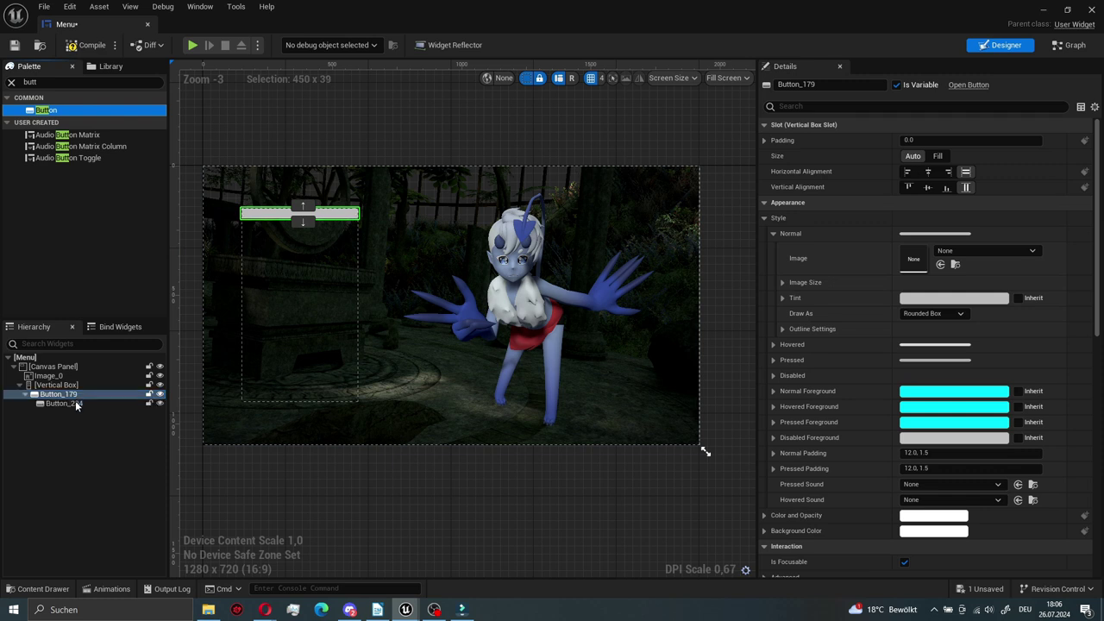
key(ctrl+z)
drag(47, 111, 92, 280)
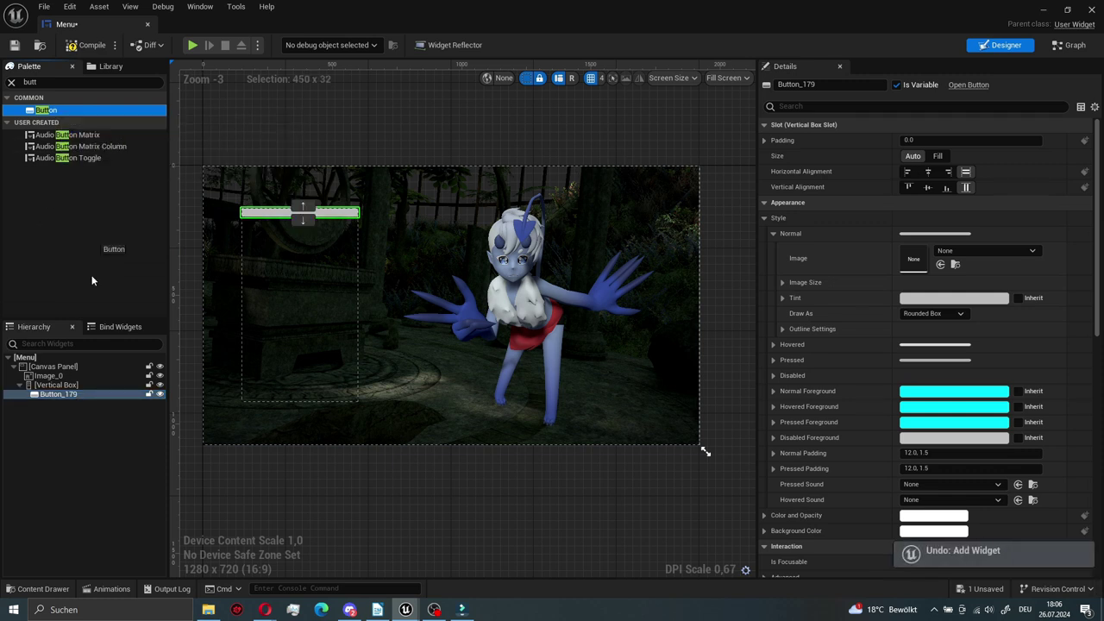
drag(55, 420, 61, 384)
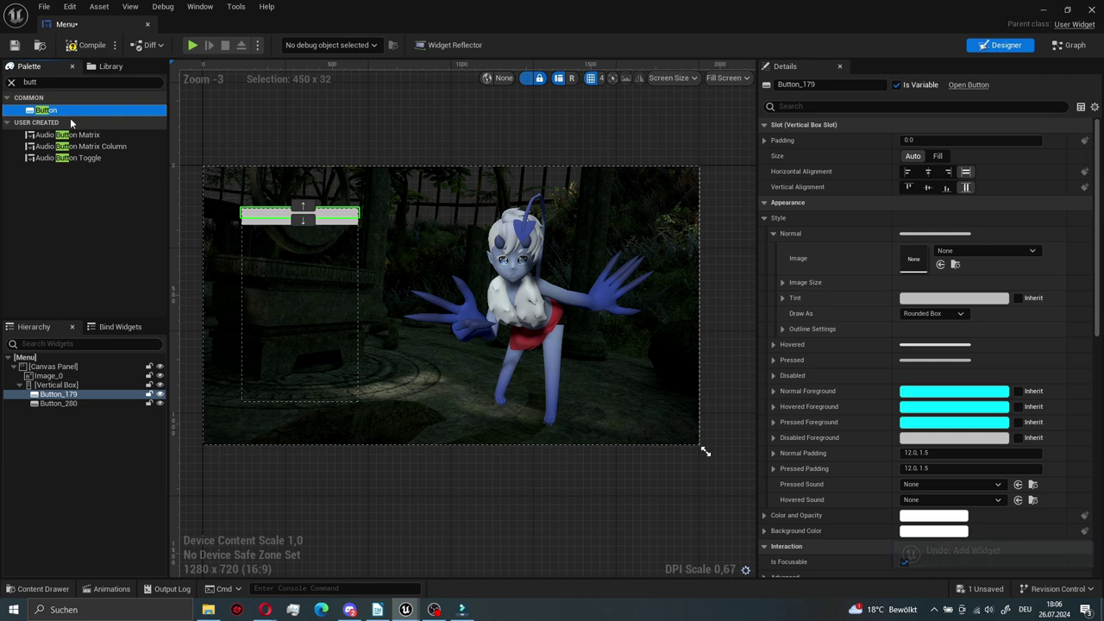
drag(46, 110, 57, 384)
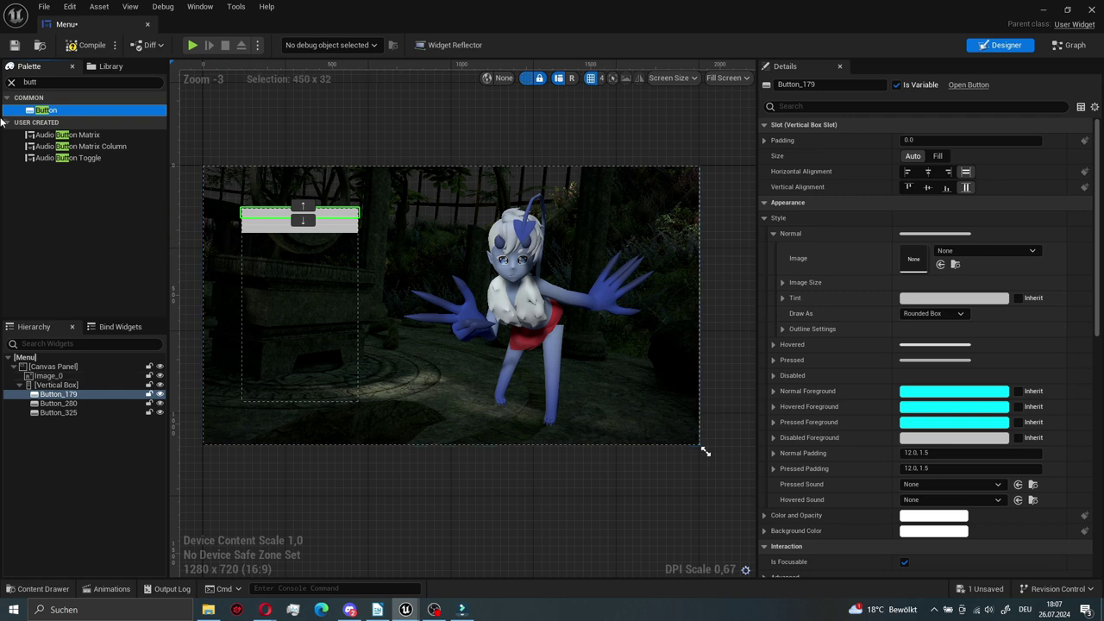
click(41, 82)
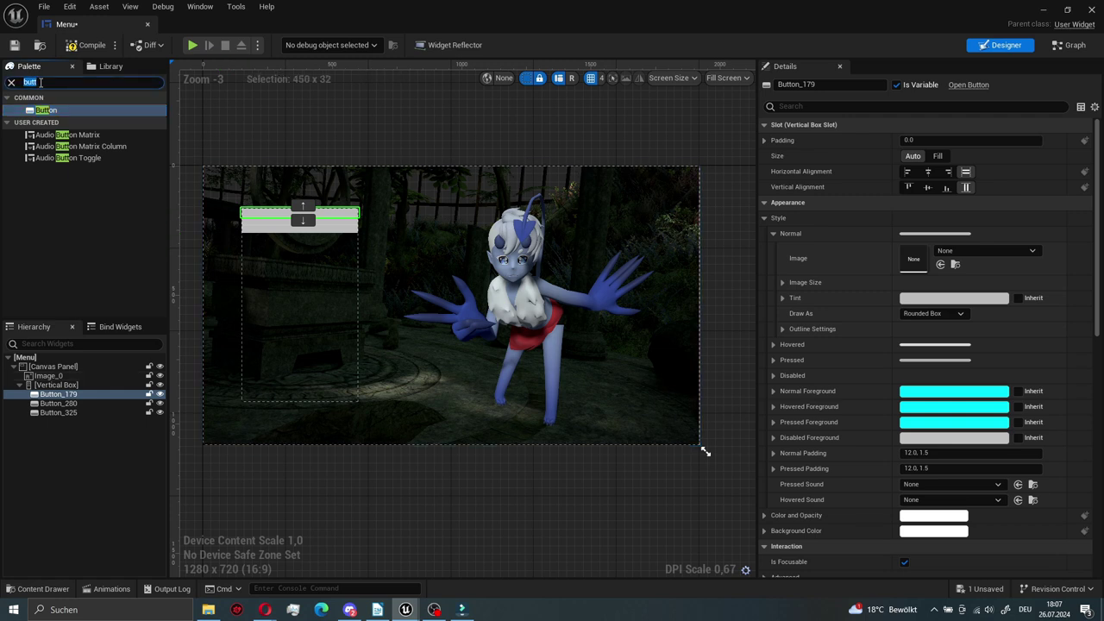
- Drag Text widgets from the Palette into the menu buttons as labels
text(tex)
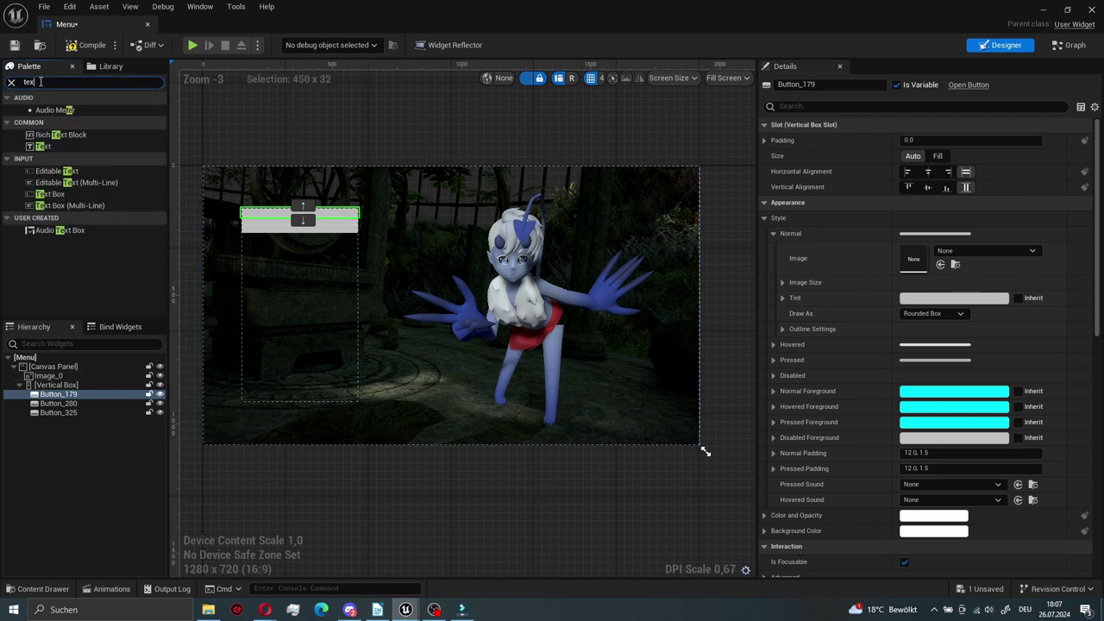
text(t)
drag(43, 122, 300, 214)
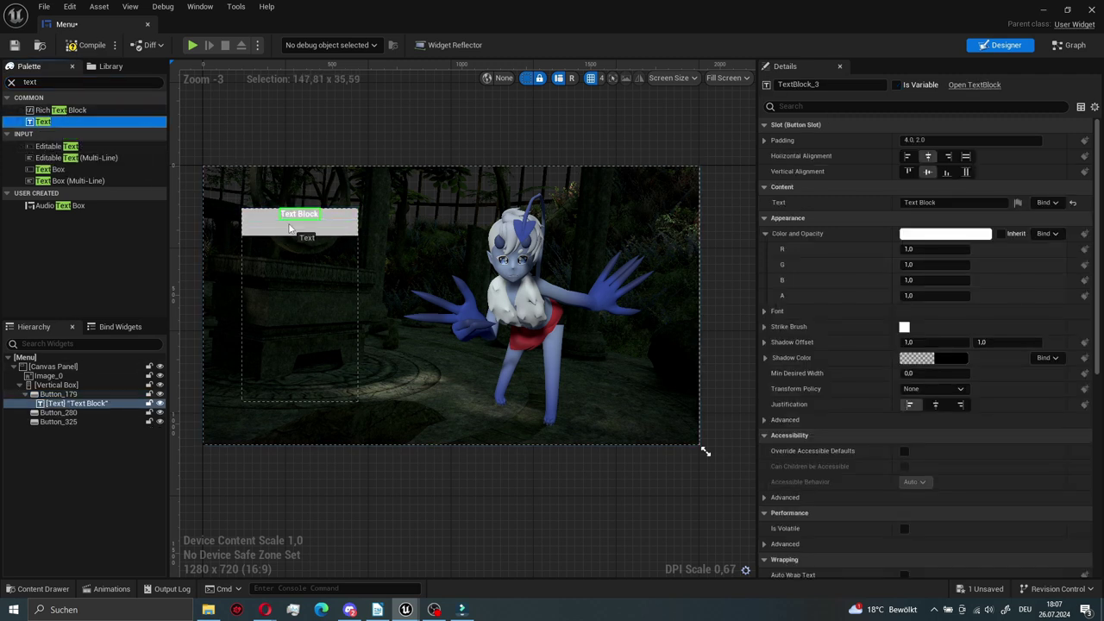
mouse_move(42, 122)
mouse_down()
mouse_move(299, 226)
mouse_move(44, 440)
mouse_move(51, 432)
mouse_up()
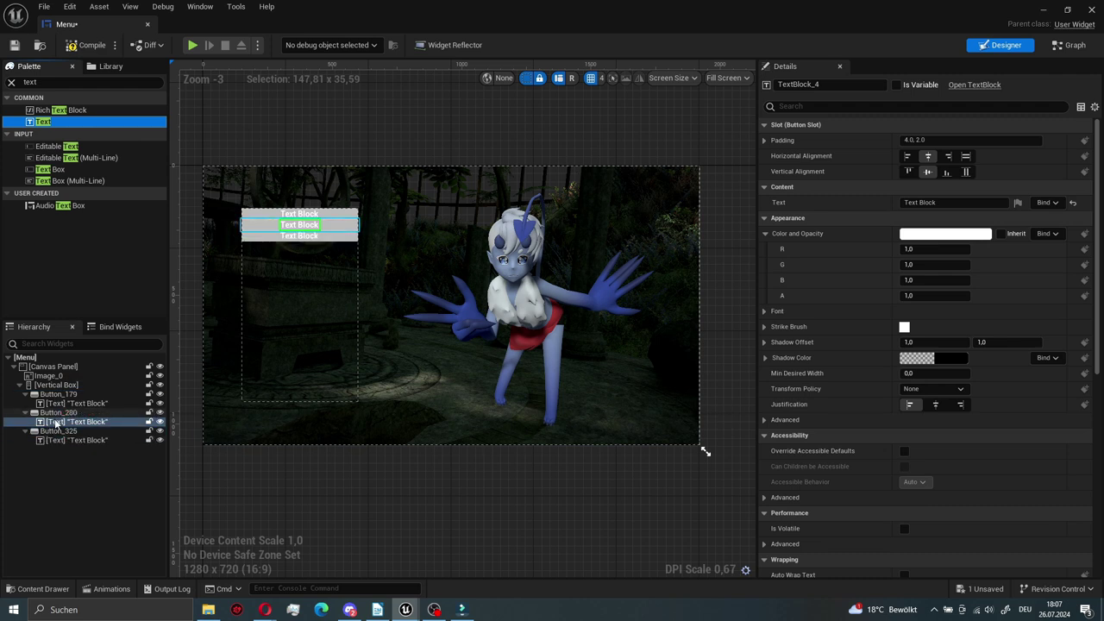
- Multi-select the three buttons in the Hierarchy
click(60, 385)
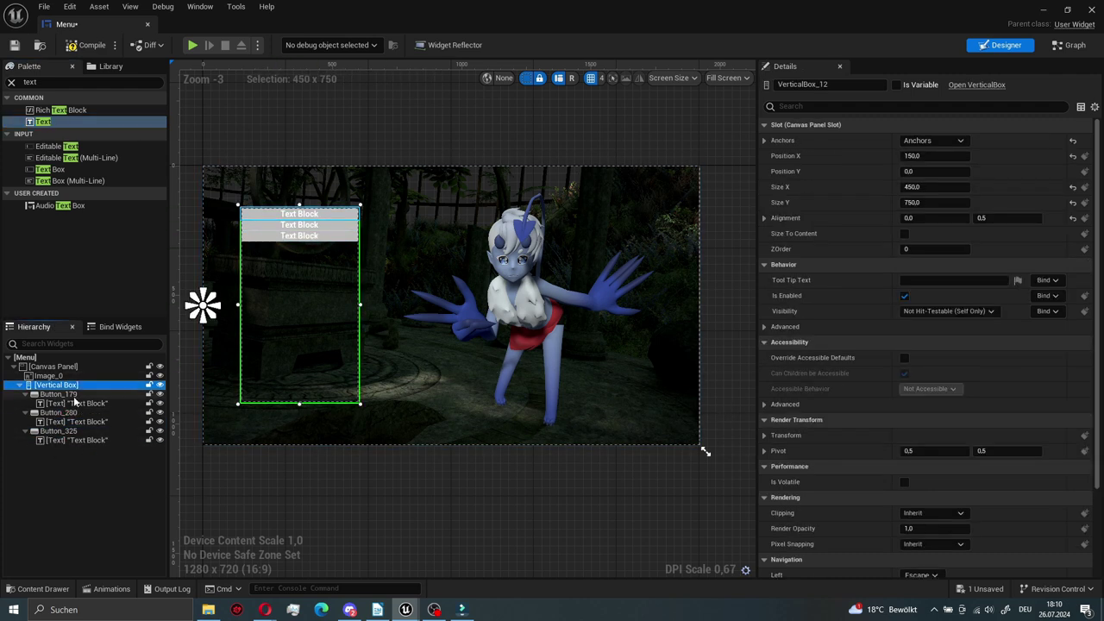
click(74, 397)
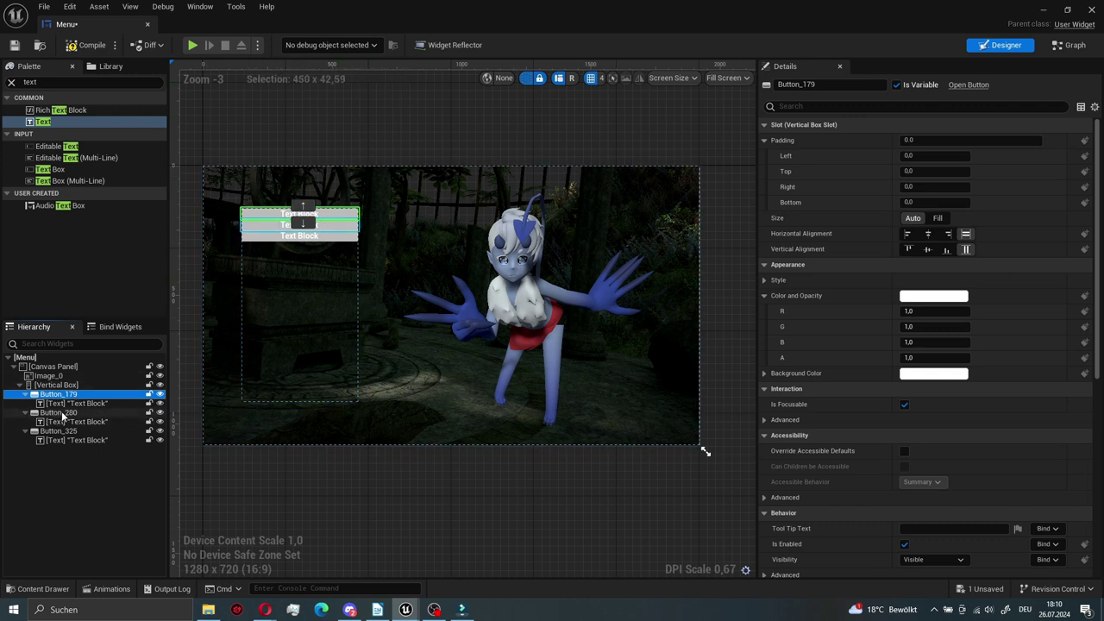
ctrl+click(59, 413)
ctrl+click(69, 433)
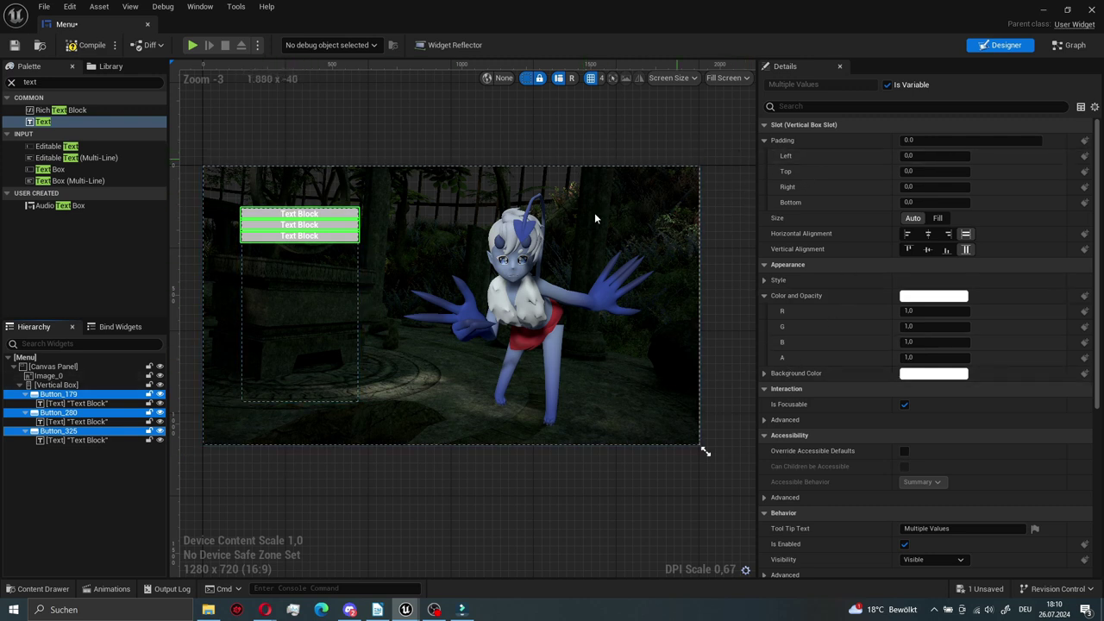
- Give the three selected buttons 100 slot padding on top and bottom
click(764, 141)
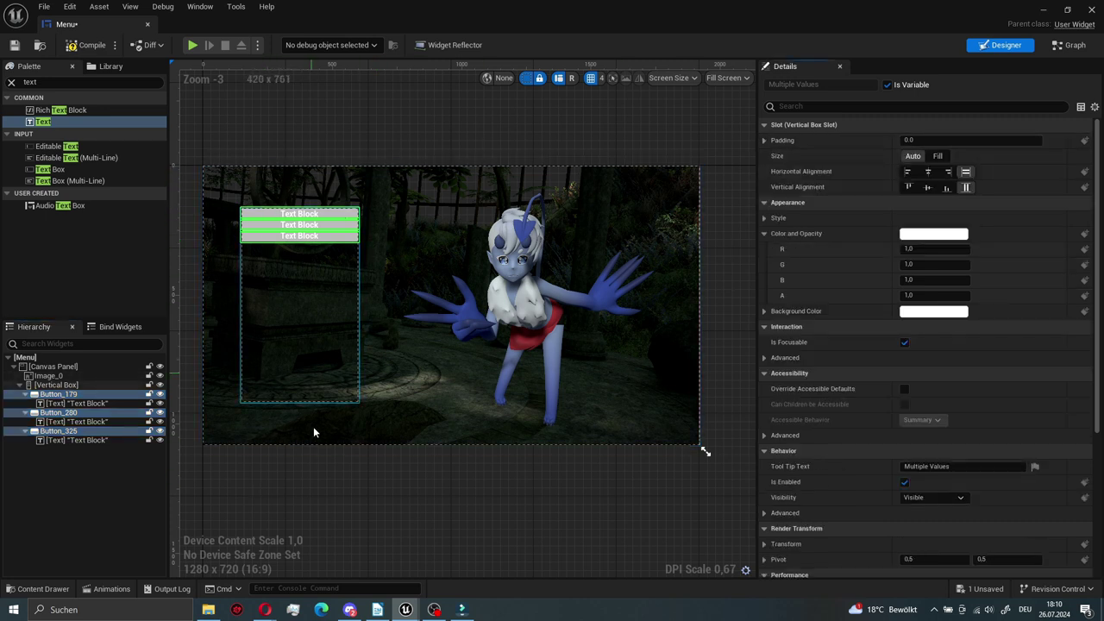
click(763, 140)
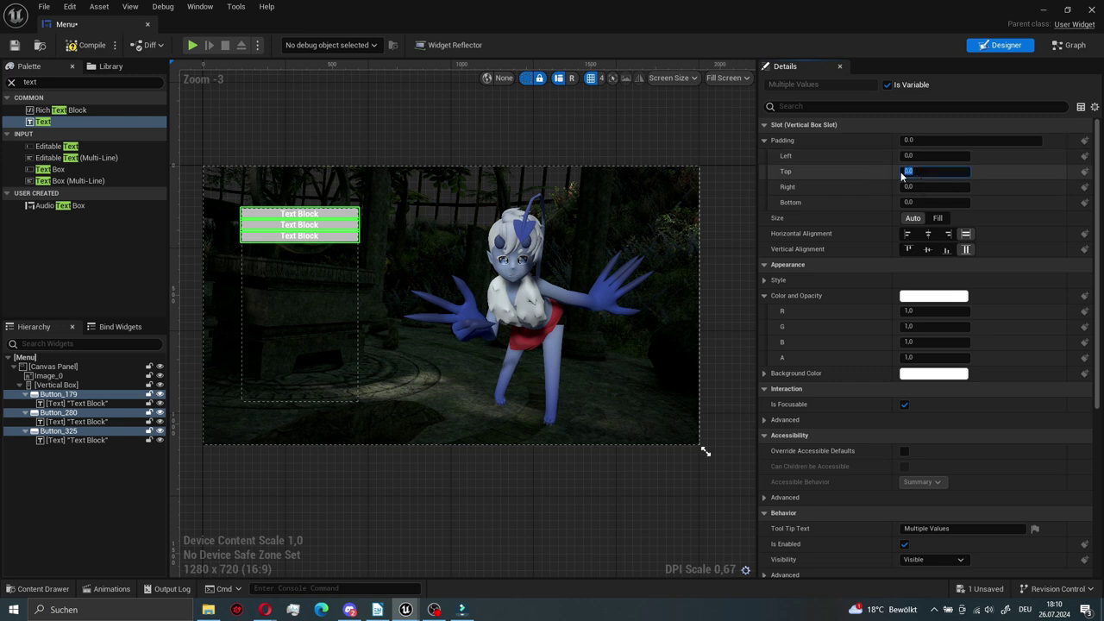
key(Return)
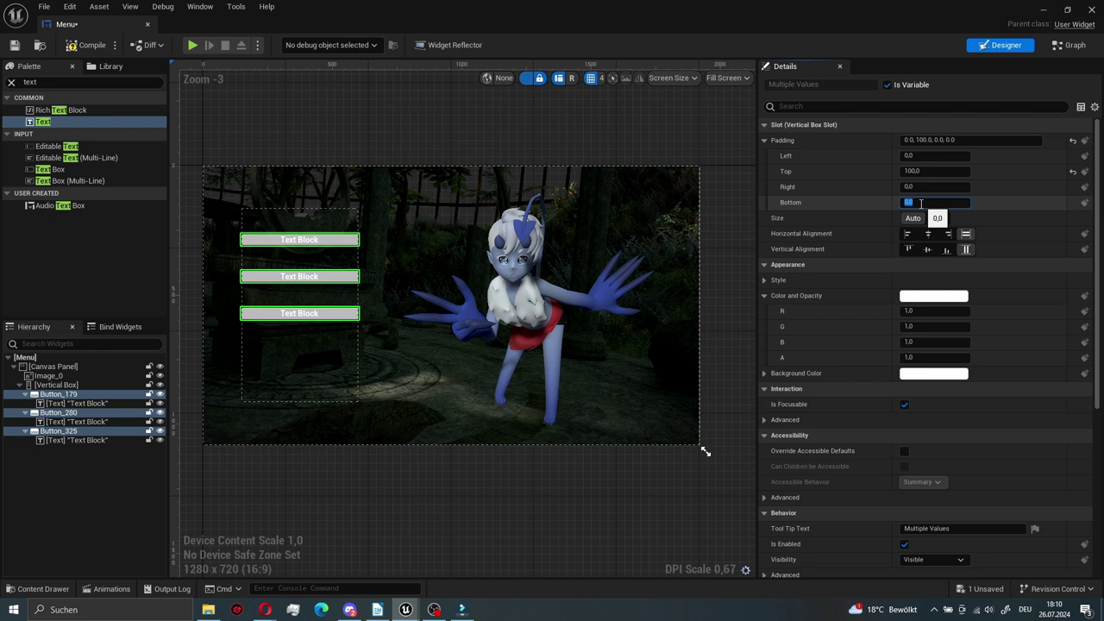
text(100)
key(Return)
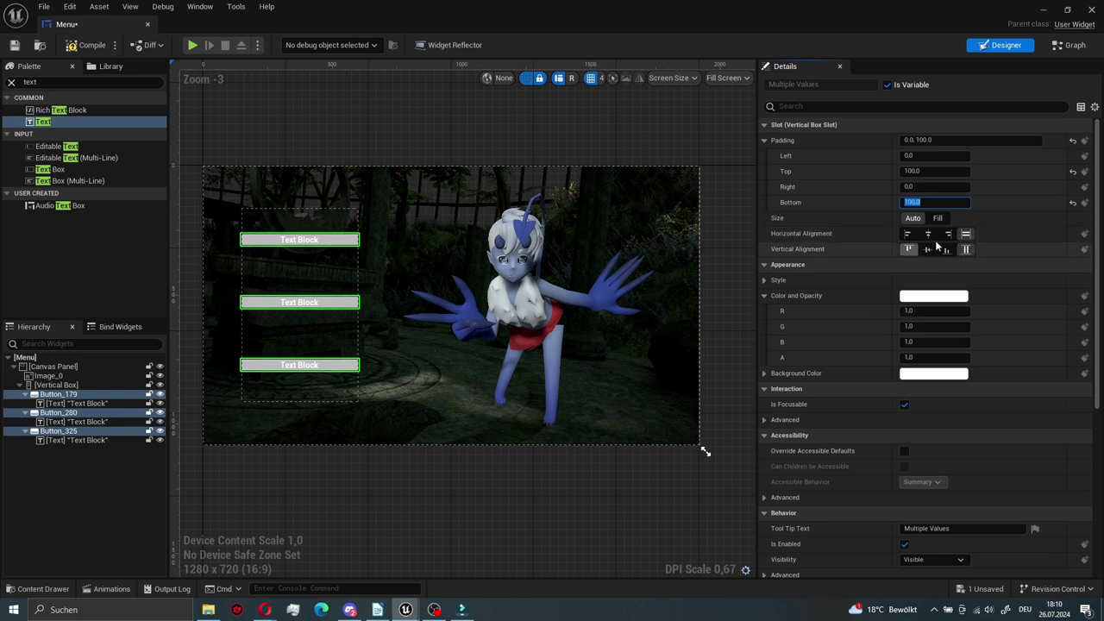
- Set the buttons' Horizontal Alignment to Center after trying the other alignments
click(908, 234)
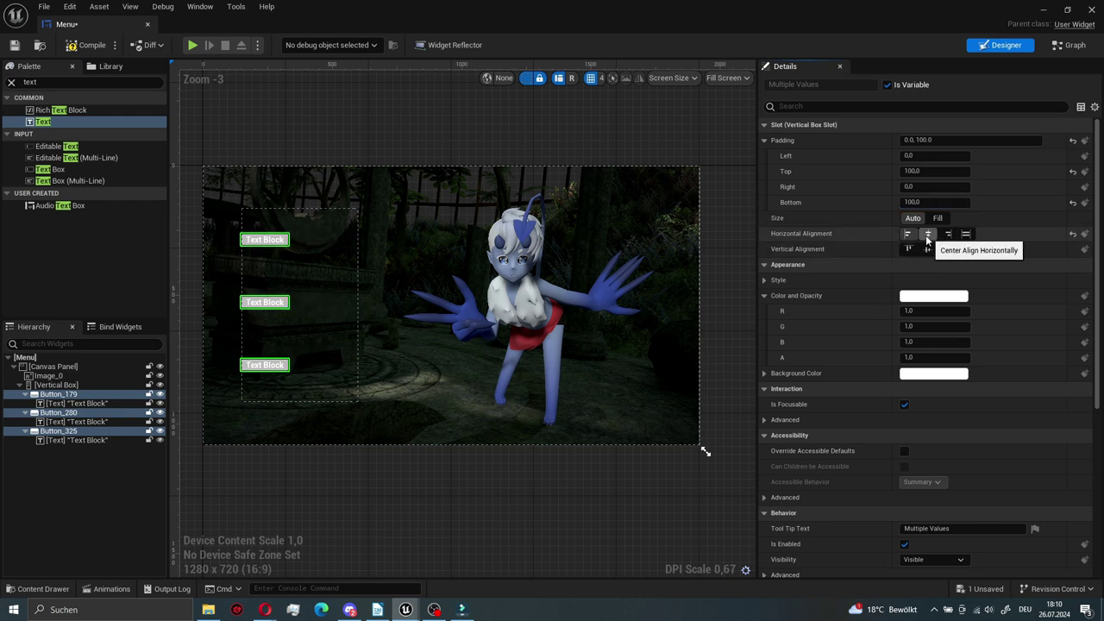
click(927, 236)
click(948, 235)
click(966, 235)
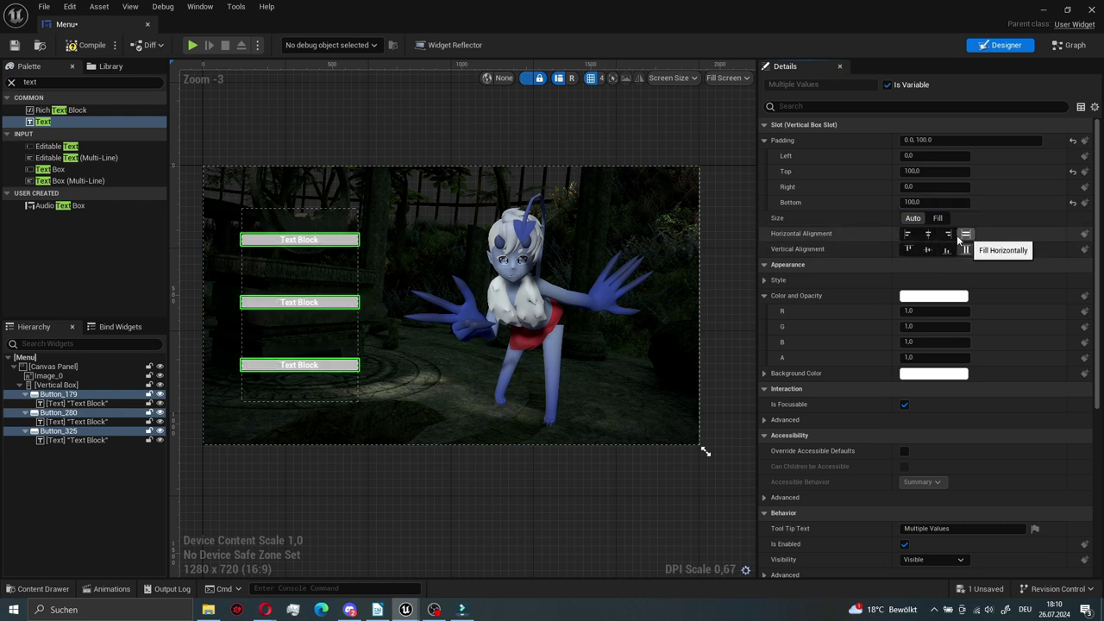
click(927, 235)
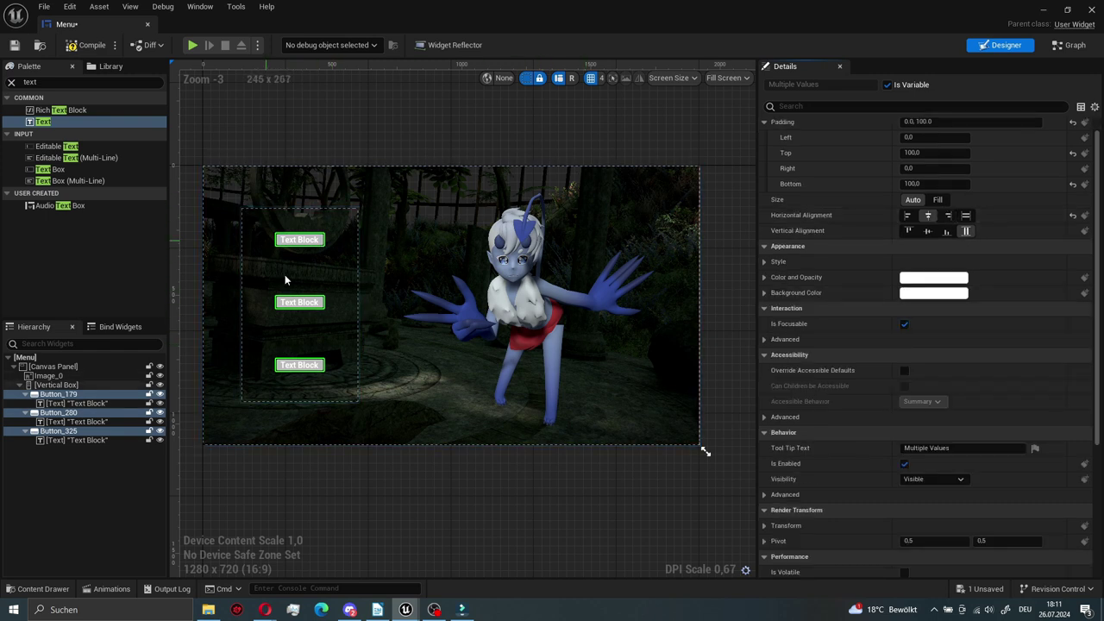
click(763, 262)
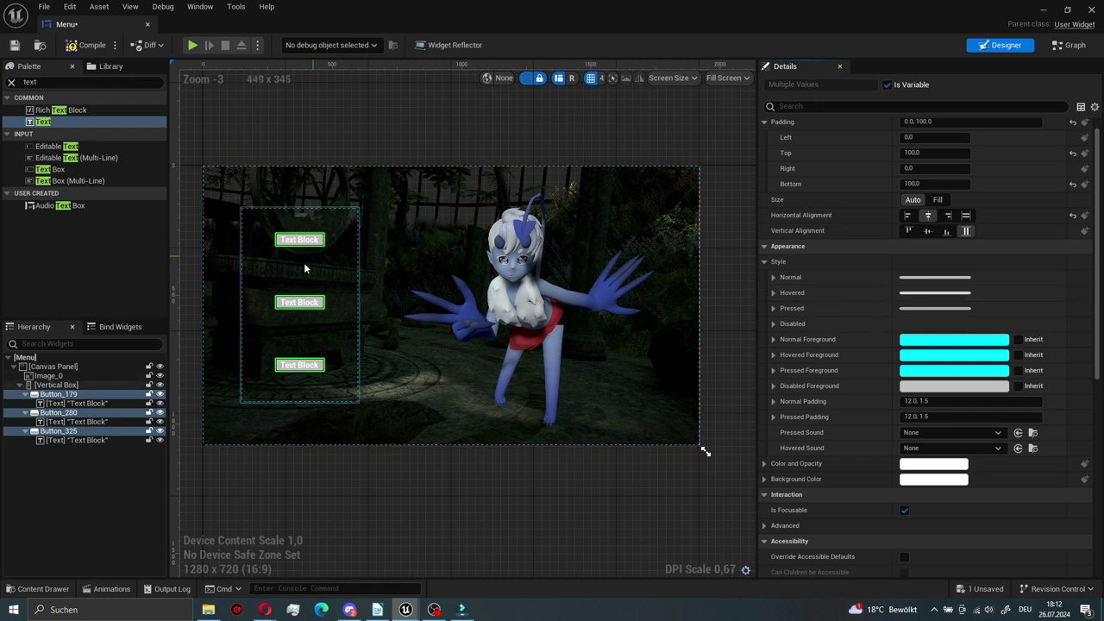
- Set the buttons' Normal tint to the blue sampled from the character's hand
click(773, 277)
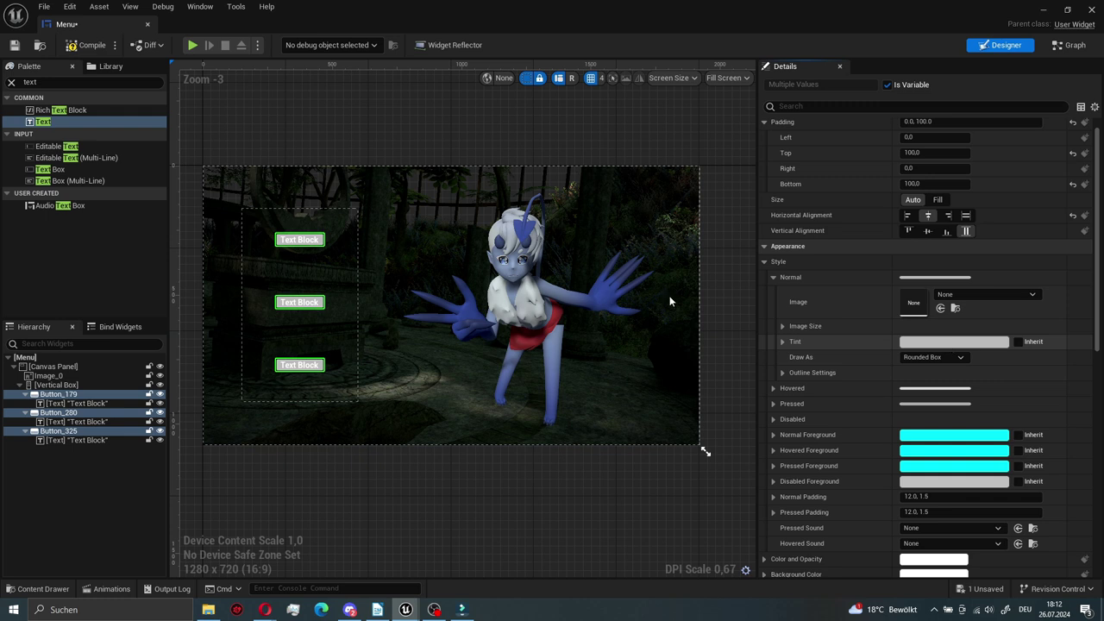
click(938, 344)
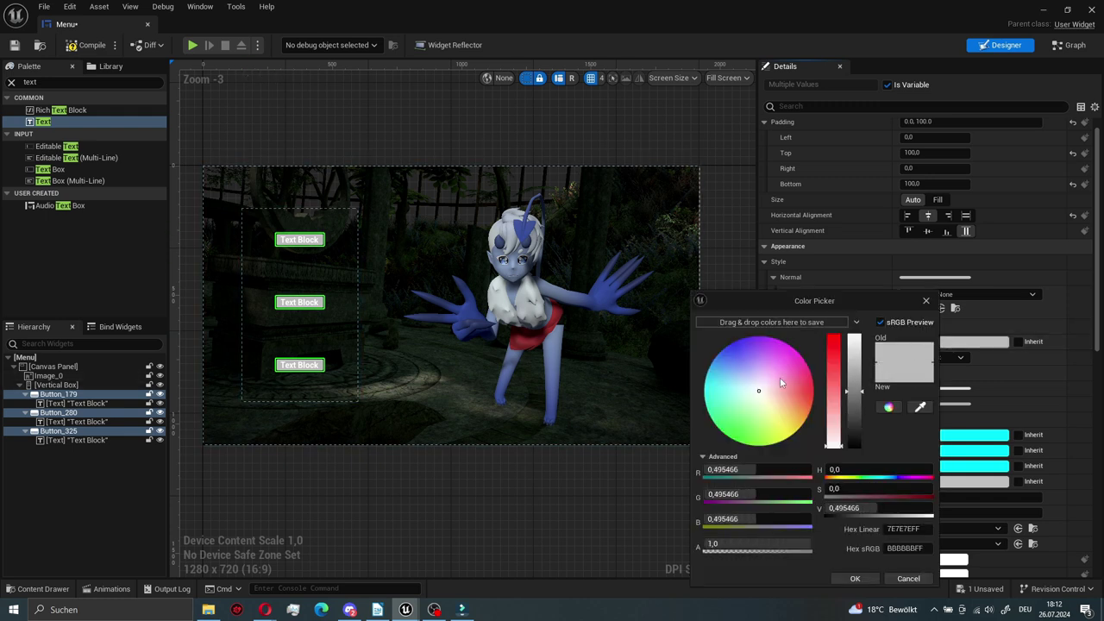
drag(780, 377, 738, 348)
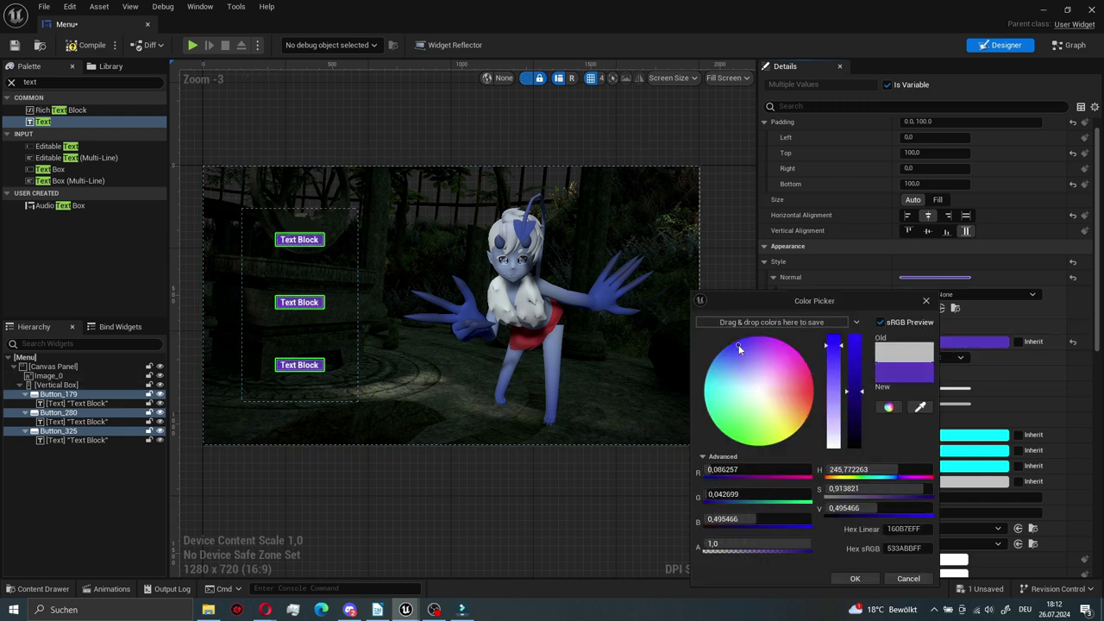
click(920, 408)
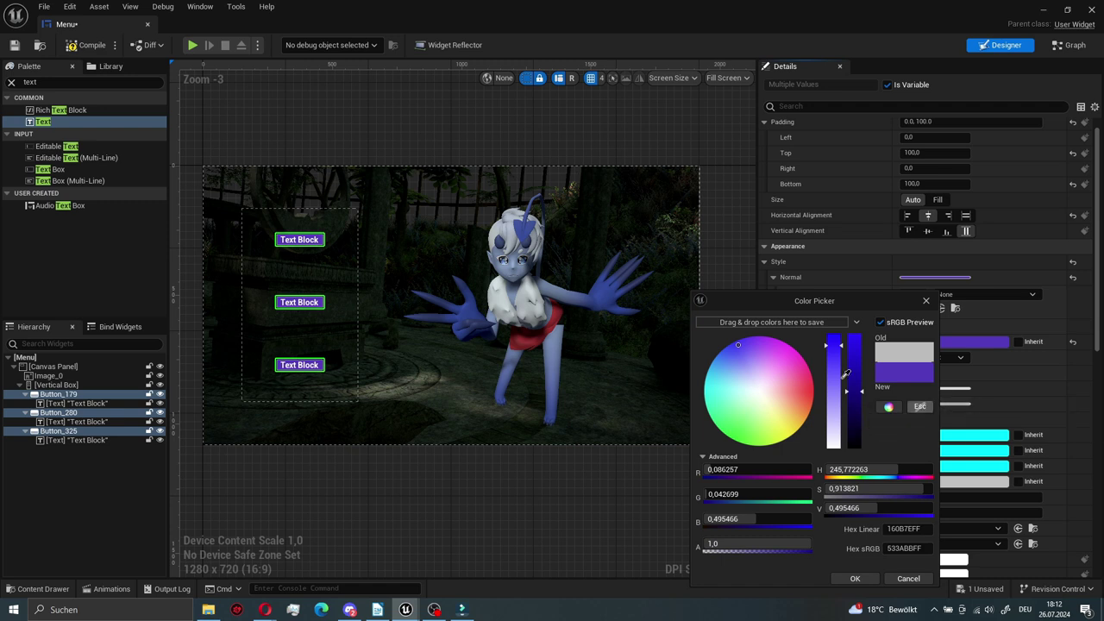
click(603, 299)
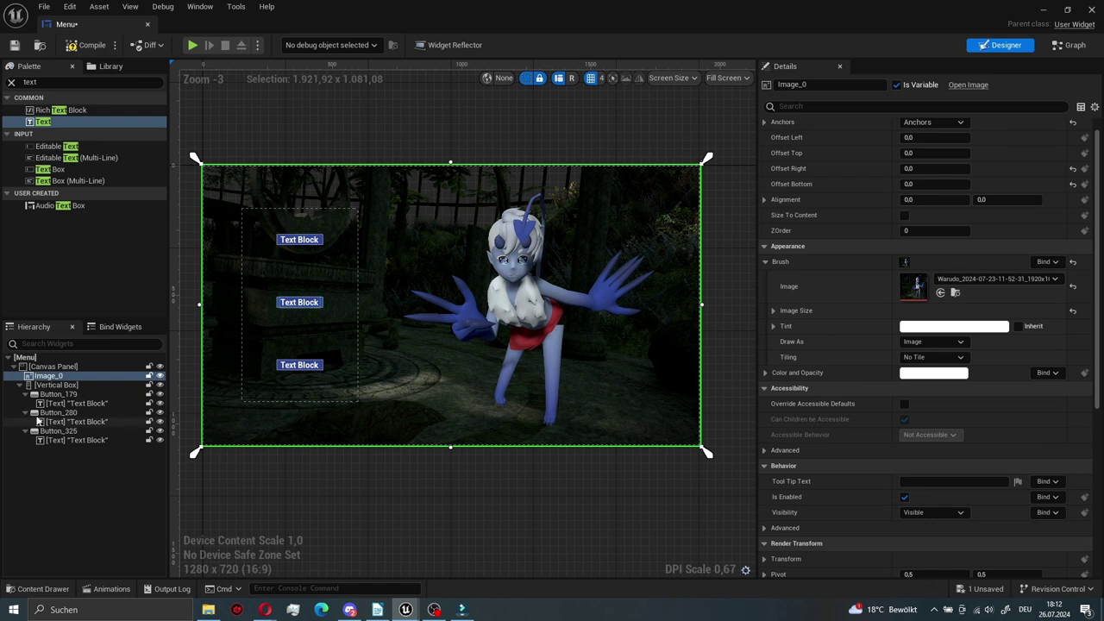
- Reselect all three menu buttons and review their Normal style settings
click(57, 394)
ctrl+click(58, 430)
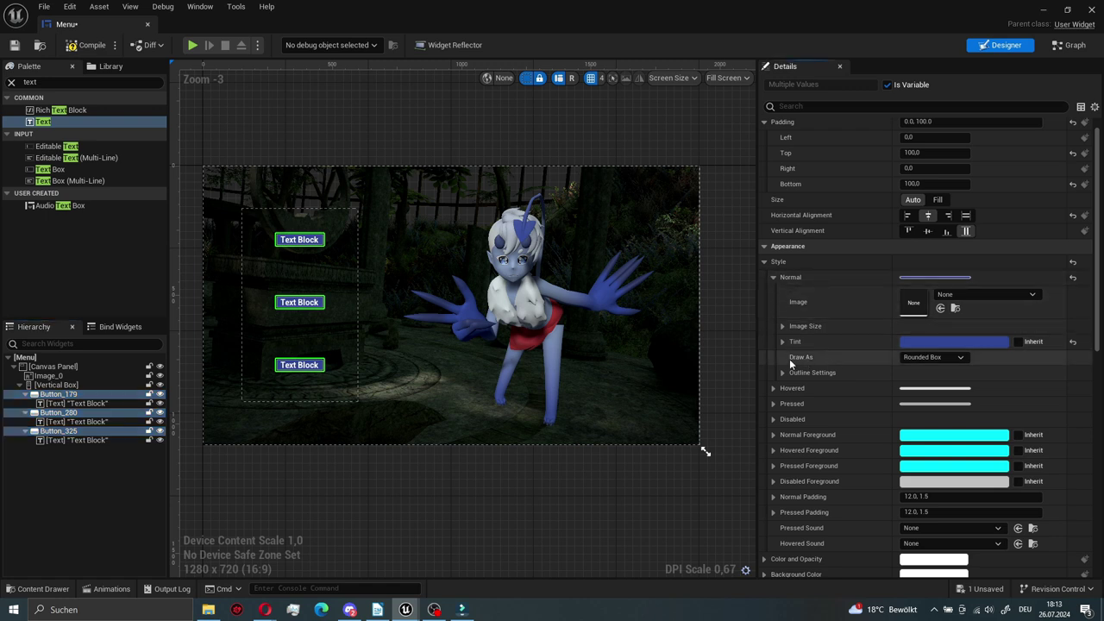
scroll(414, 252, up, 1)
scroll(396, 241, up, 1)
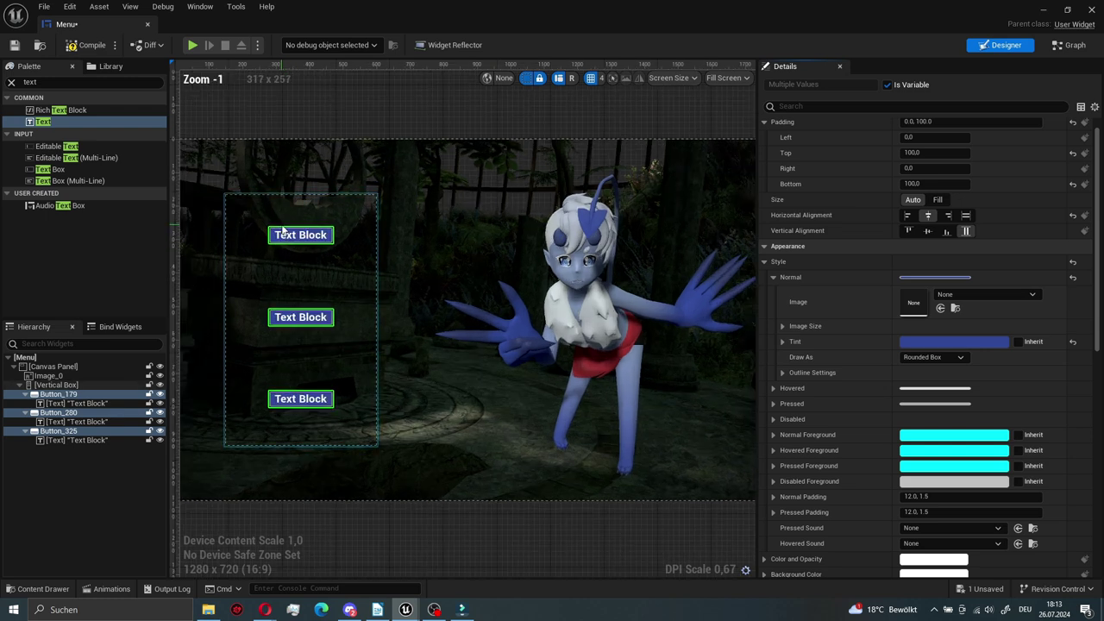
scroll(380, 231, up, 6)
scroll(366, 223, up, 4)
scroll(415, 204, up, 3)
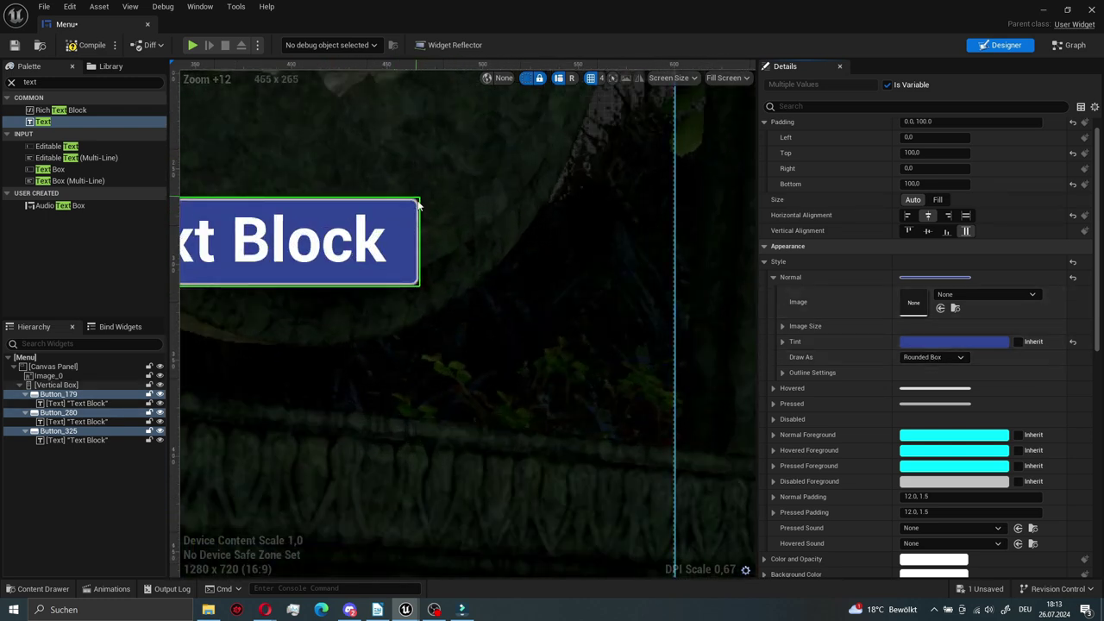
scroll(481, 265, down, 1)
scroll(535, 293, down, 8)
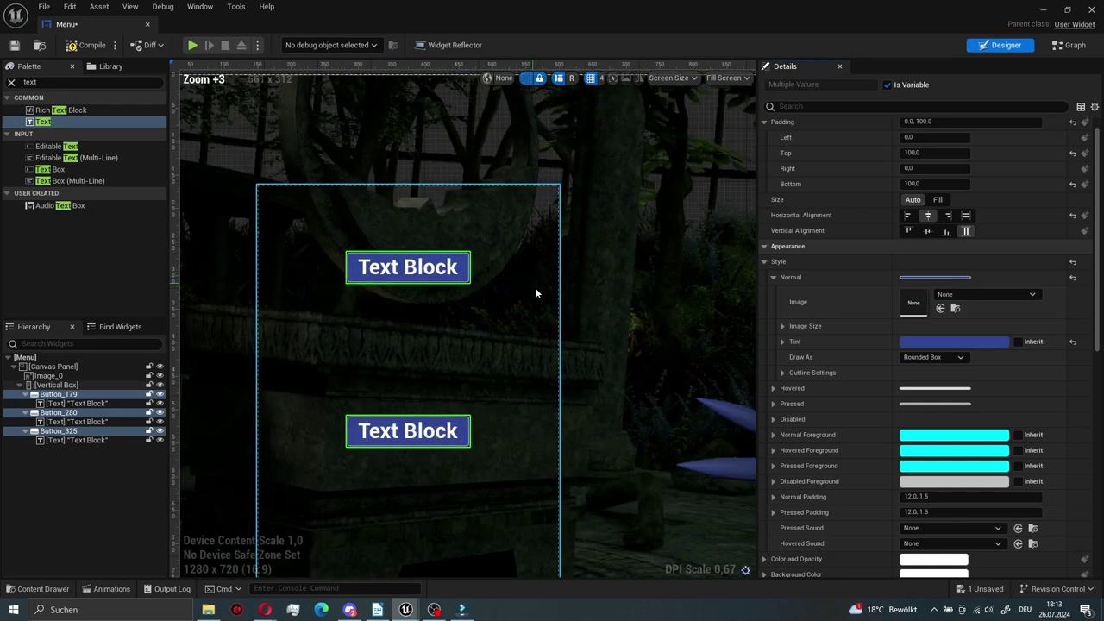
scroll(535, 293, down, 3)
click(960, 356)
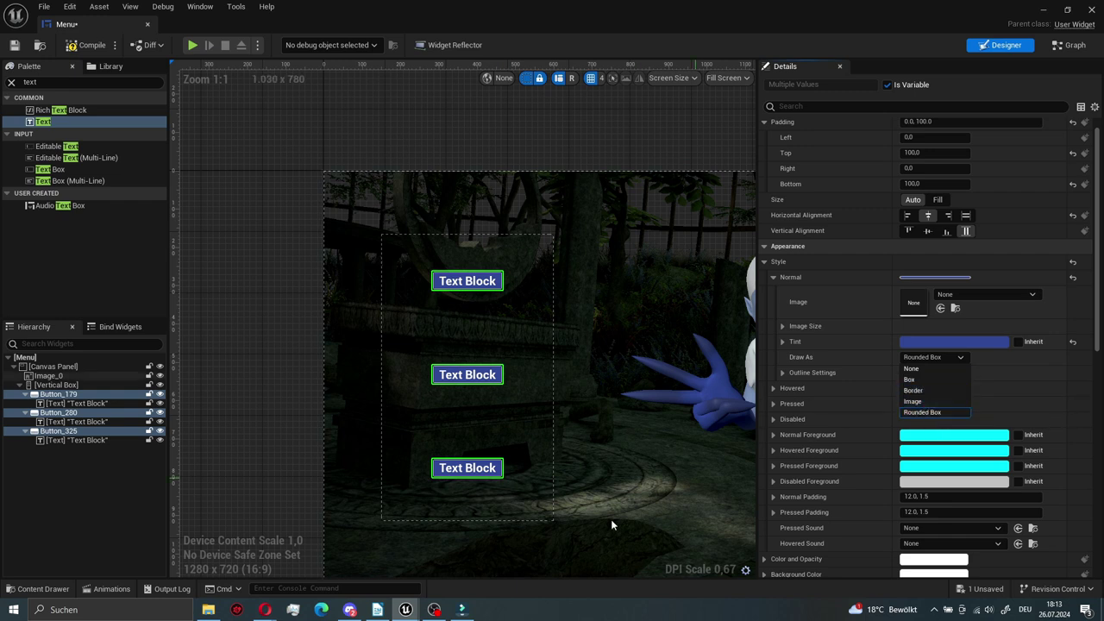
- Draw the button backgrounds as Rounded Box, testing a 60 corner radius before restoring 4
click(940, 390)
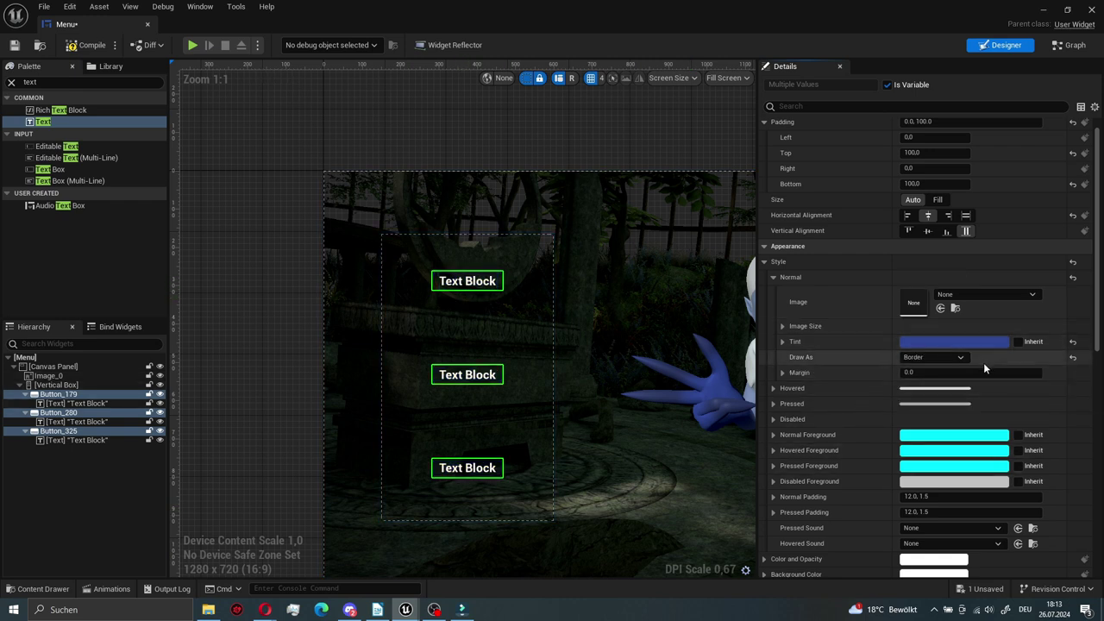
click(946, 361)
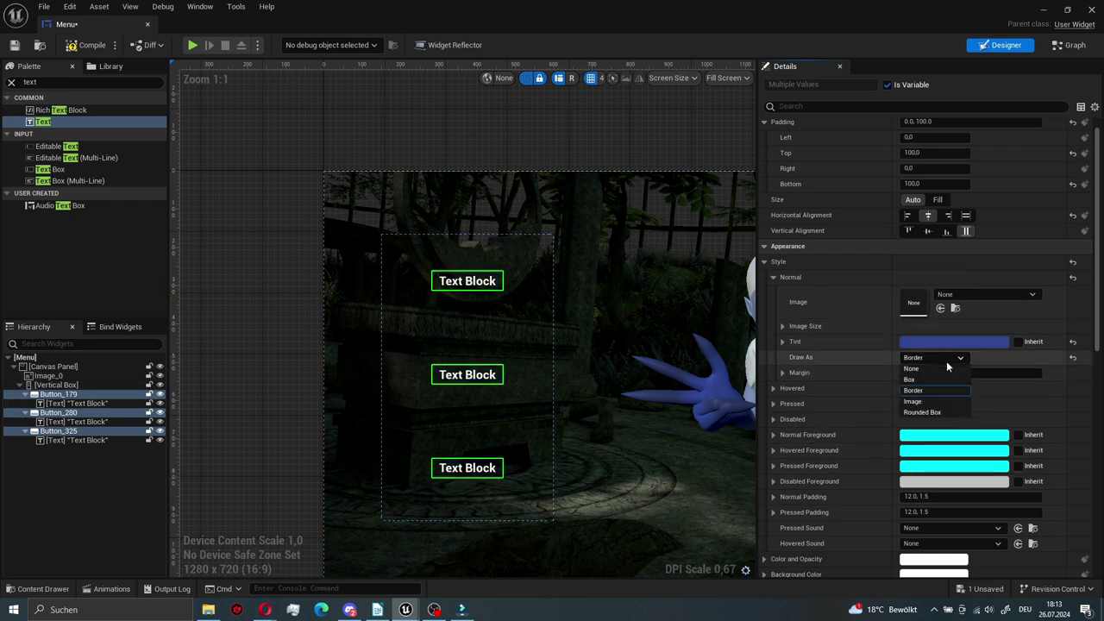
click(940, 412)
click(781, 372)
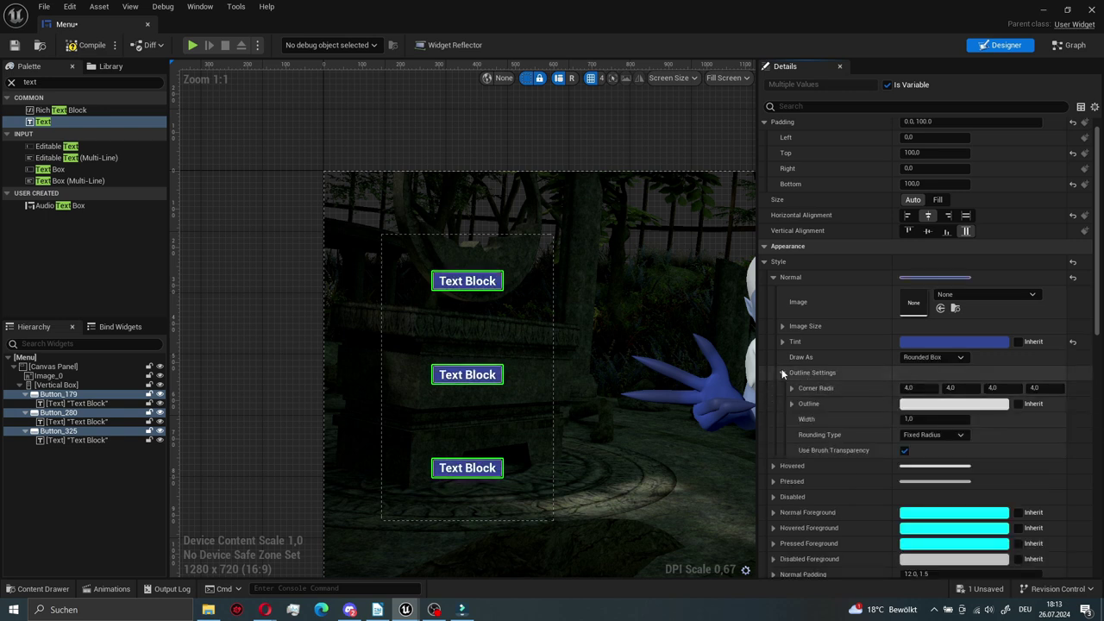
scroll(862, 363, down, 2)
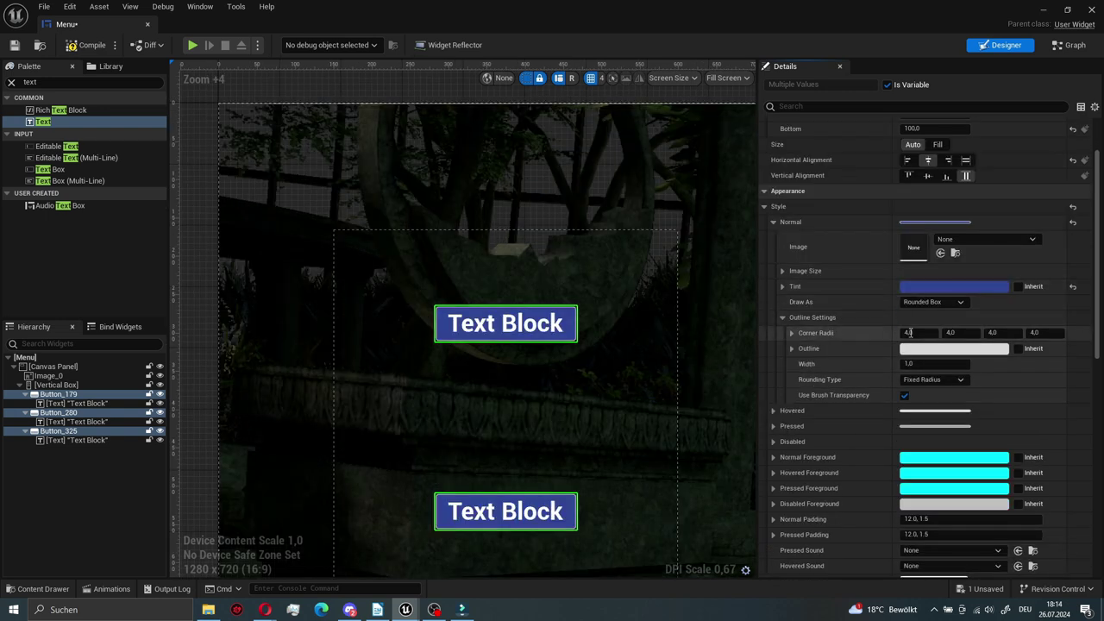
click(791, 333)
click(790, 334)
text(4)
key(Return)
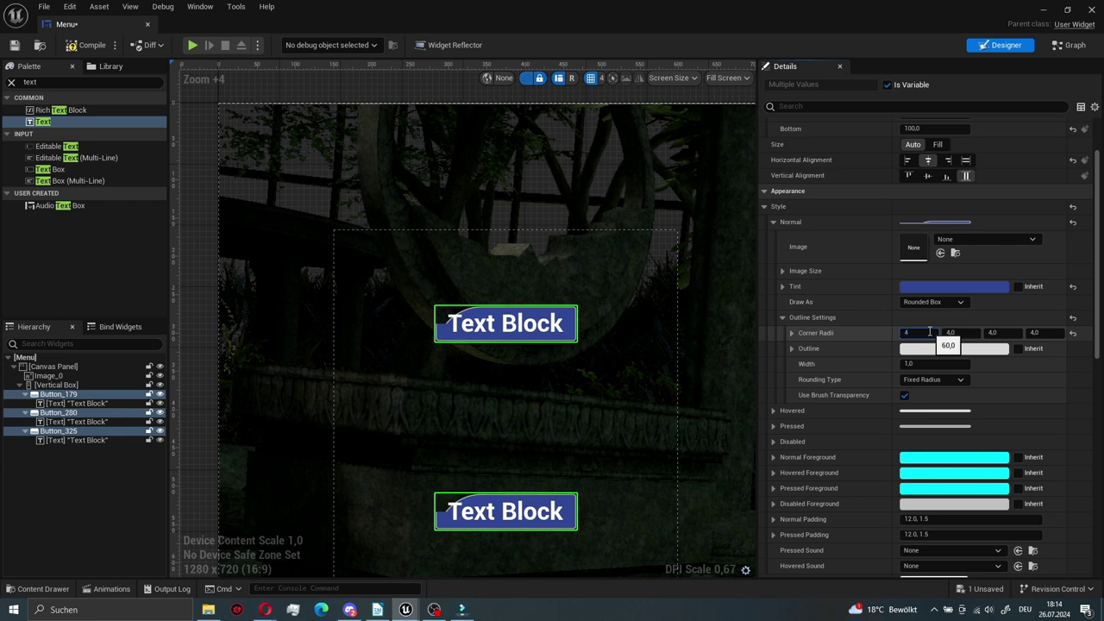
key(Return)
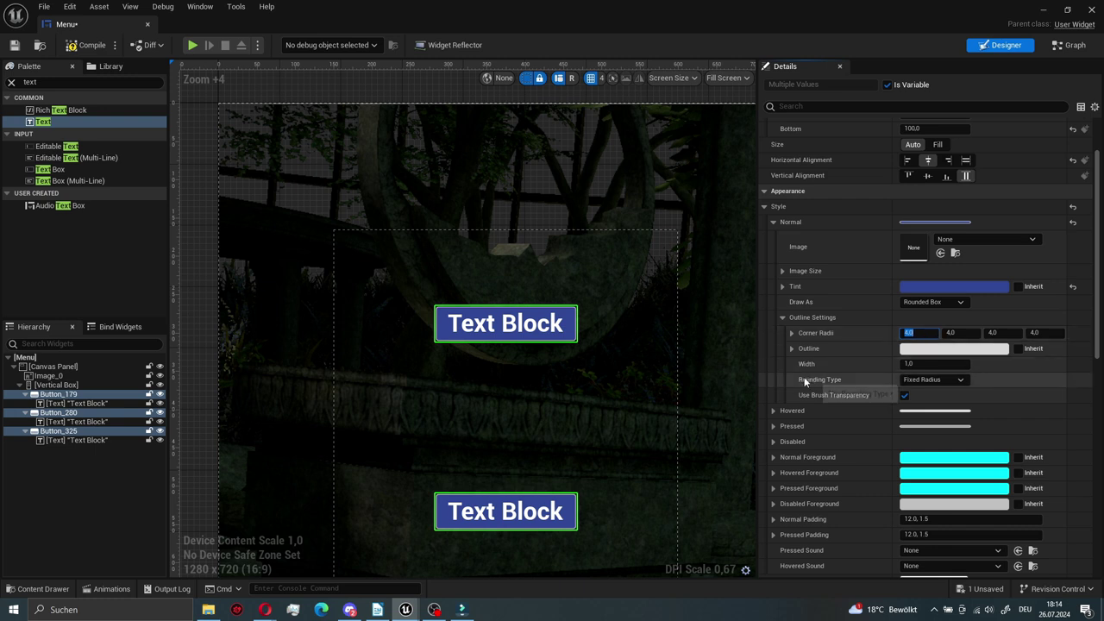
- Set Rounding Type to Half Height Radius and Outline Width to 2
click(933, 380)
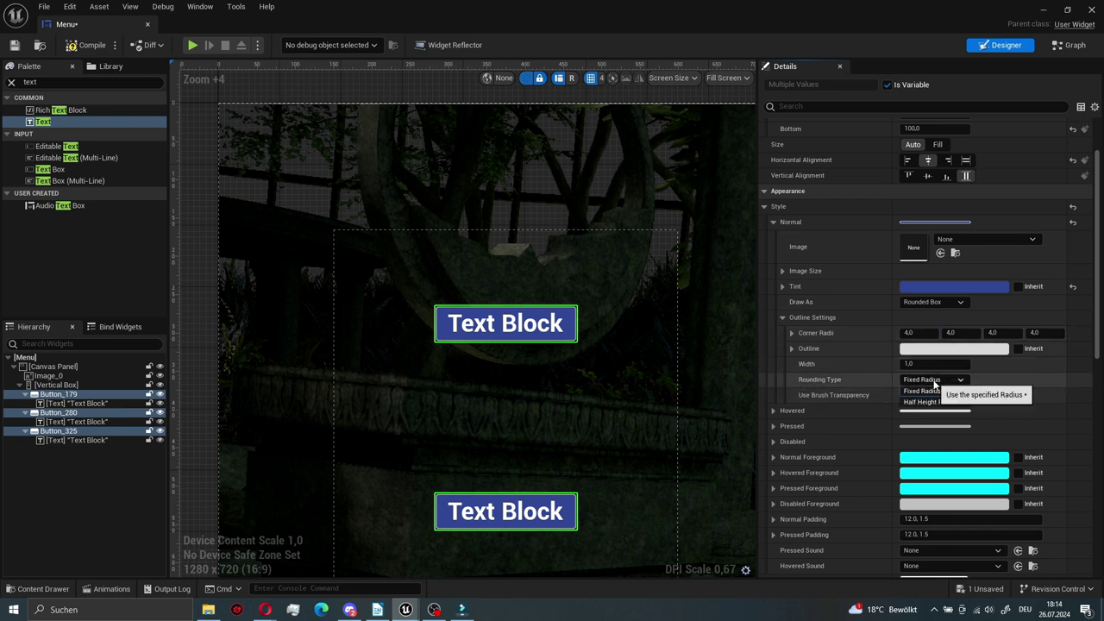
click(932, 402)
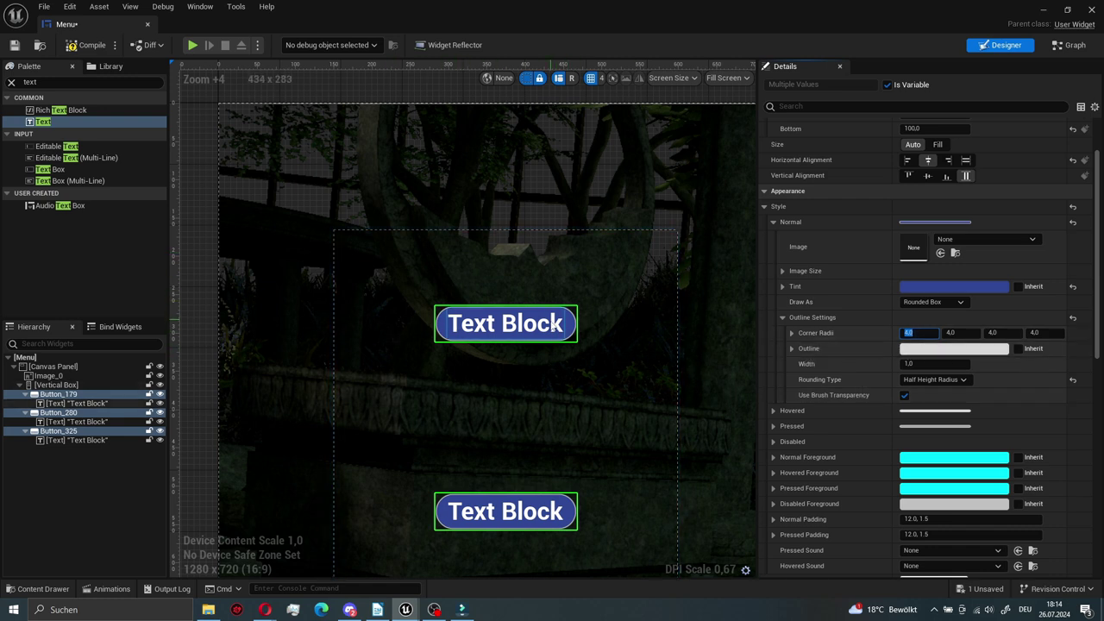
scroll(578, 345, up, 3)
scroll(556, 358, down, 2)
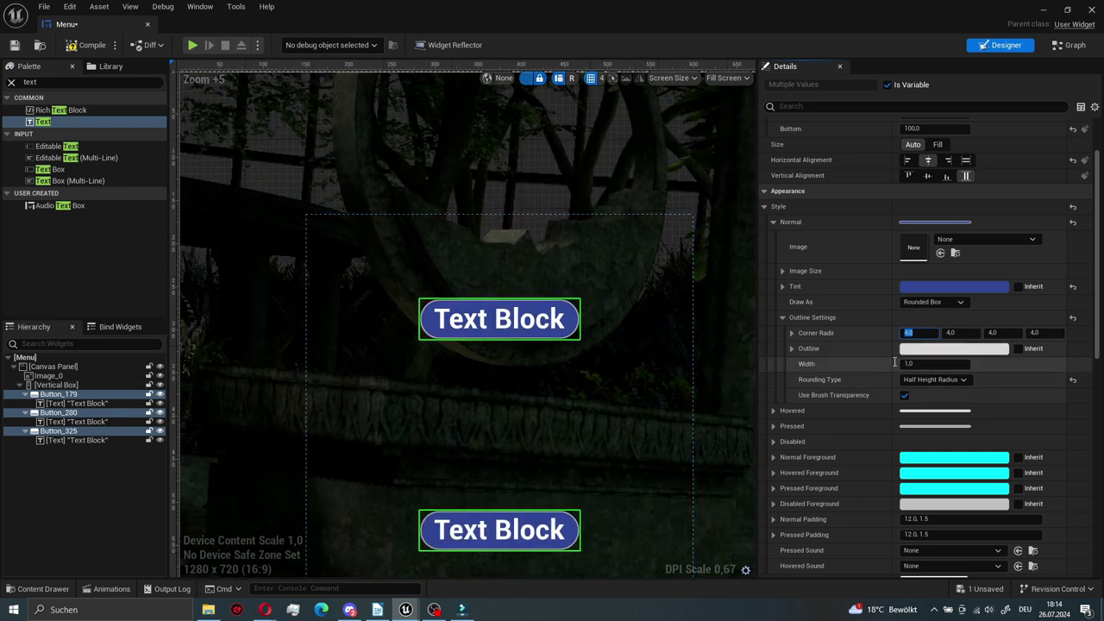
click(923, 364)
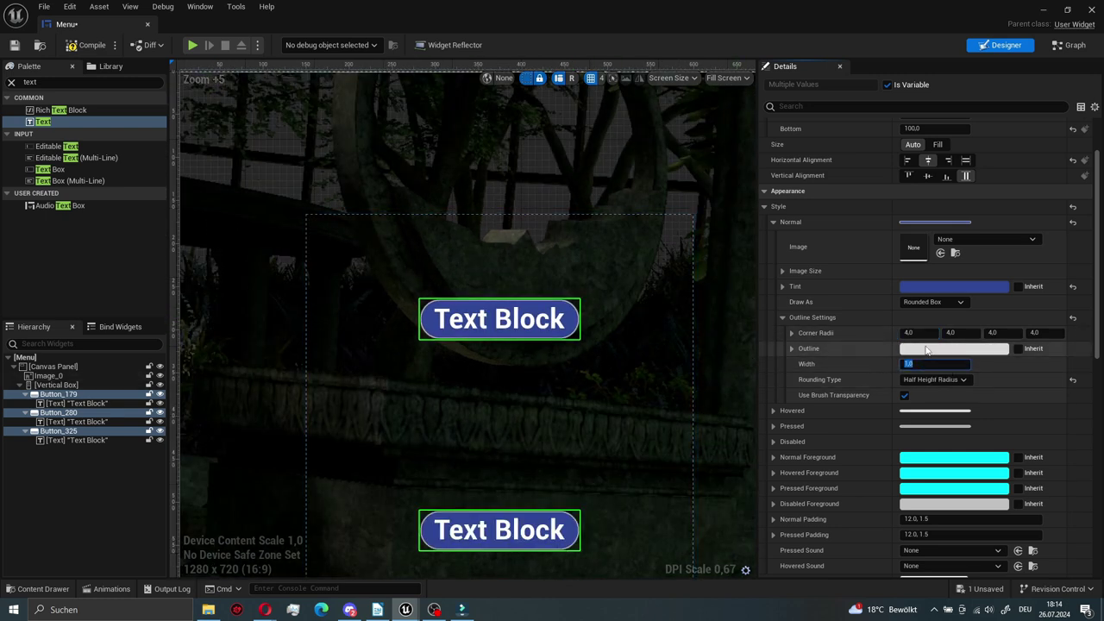
text(2)
key(Return)
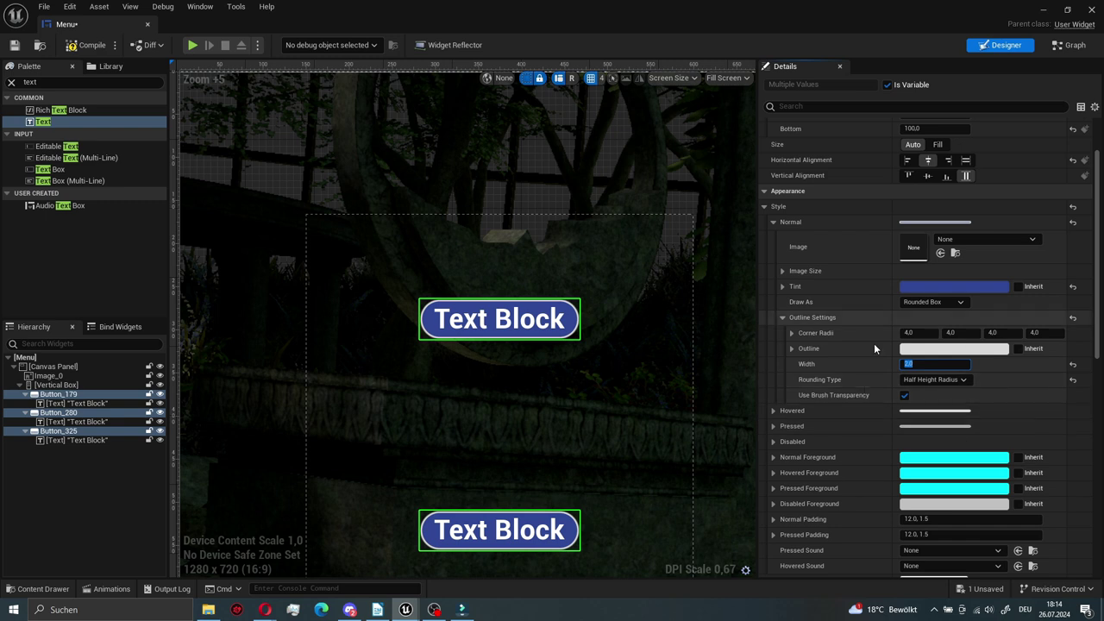
scroll(838, 397, down, 1)
- Set the buttons' Normal Padding to Left 20, Right 20, Top 5, Bottom 5
click(773, 203)
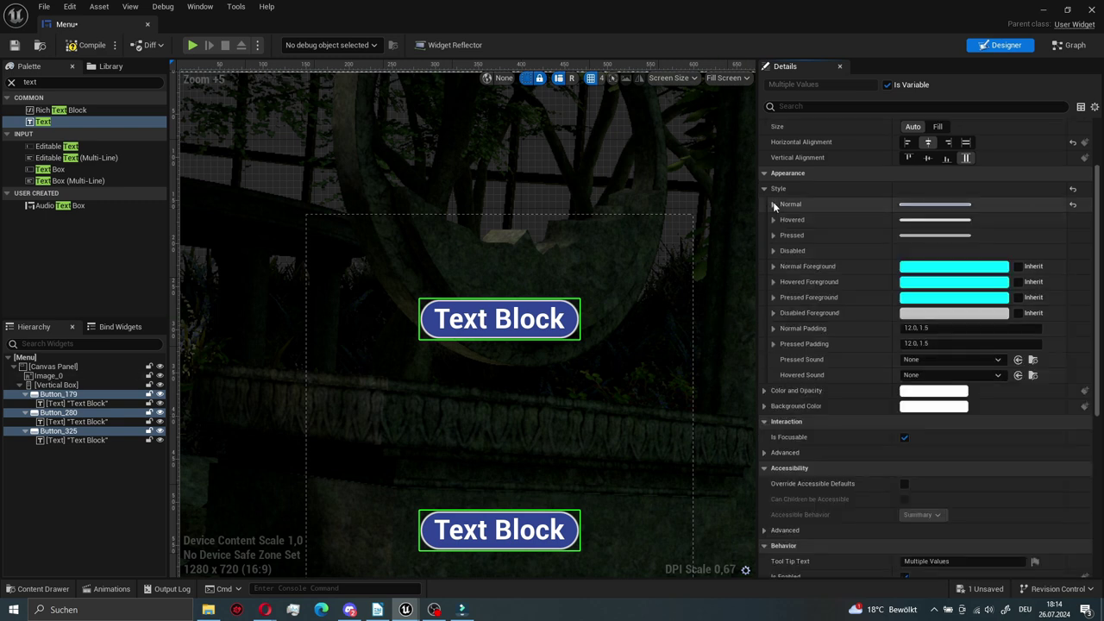
click(773, 220)
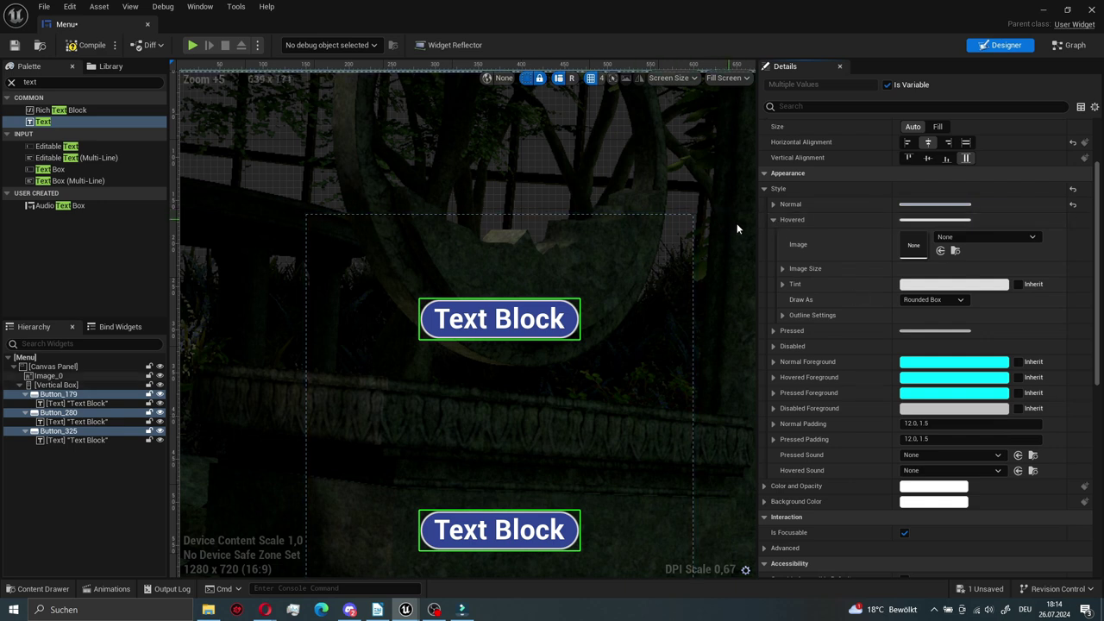
click(773, 220)
scroll(520, 408, down, 3)
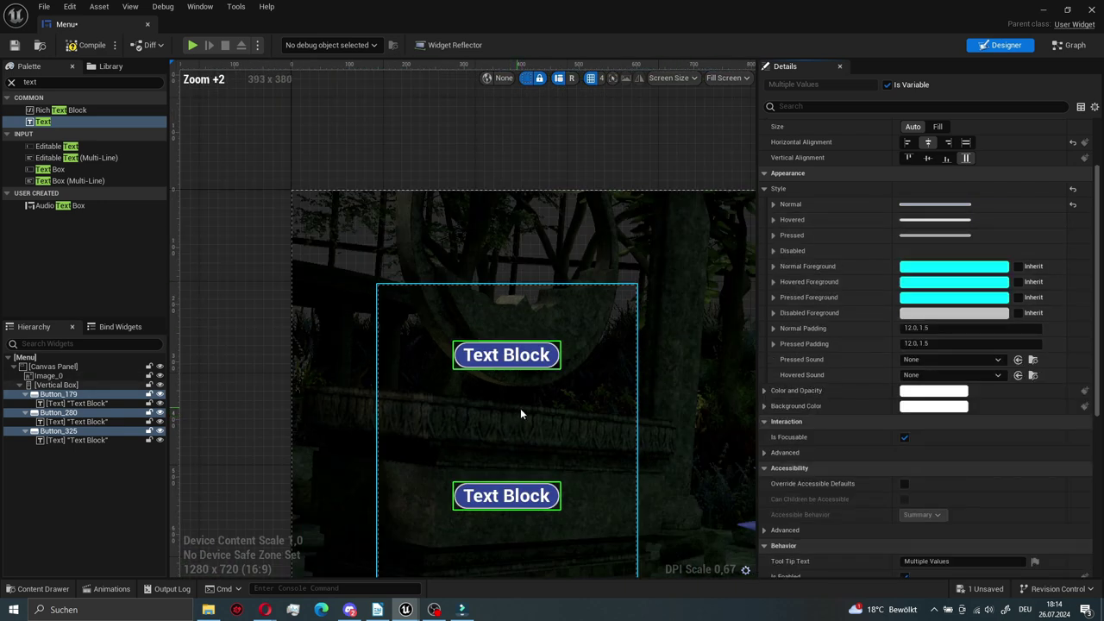
scroll(520, 408, down, 4)
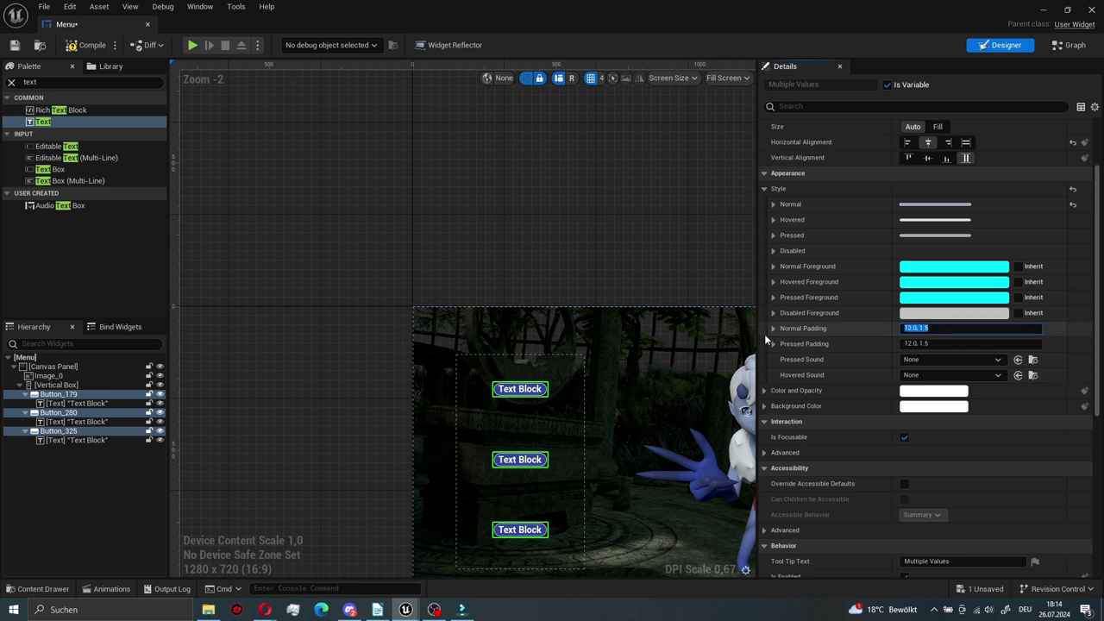
click(772, 329)
text(20)
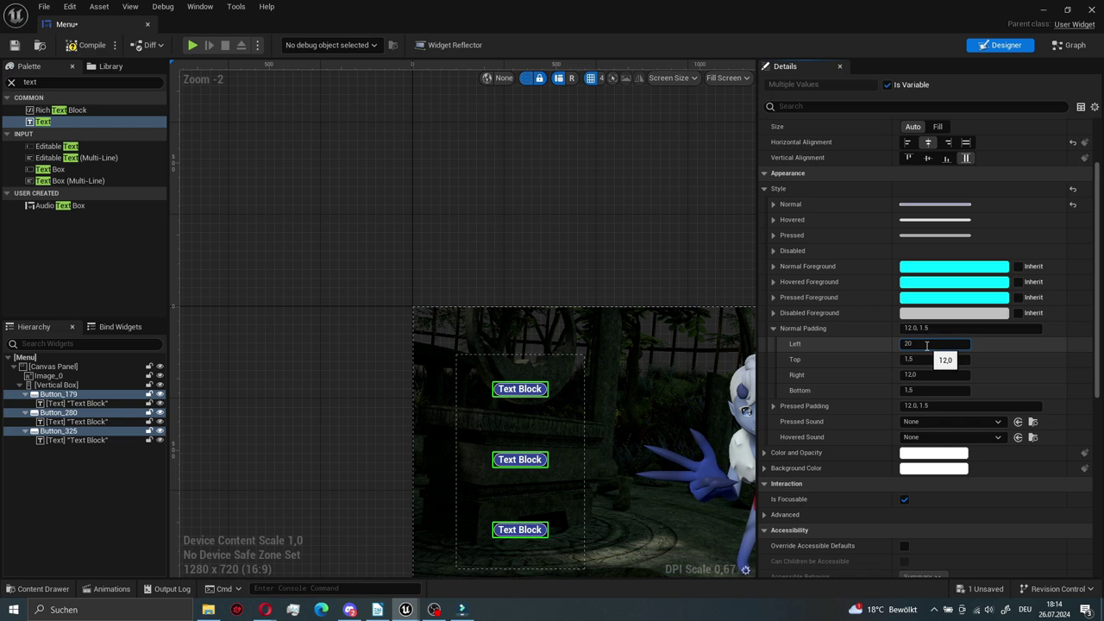
click(922, 375)
text(20)
key(Return)
text(5)
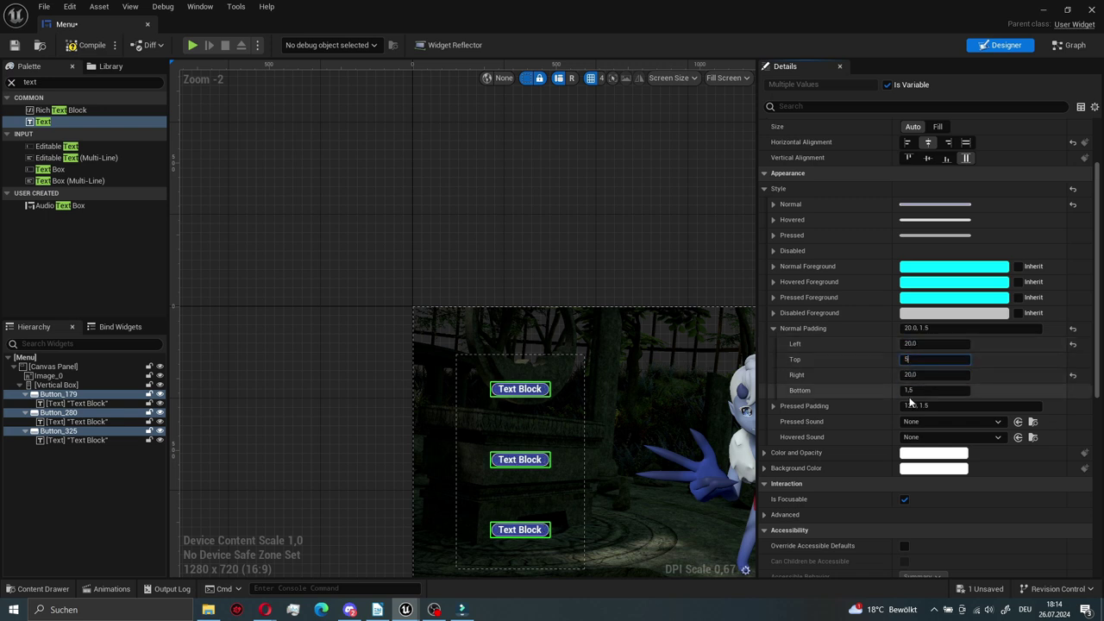
click(915, 389)
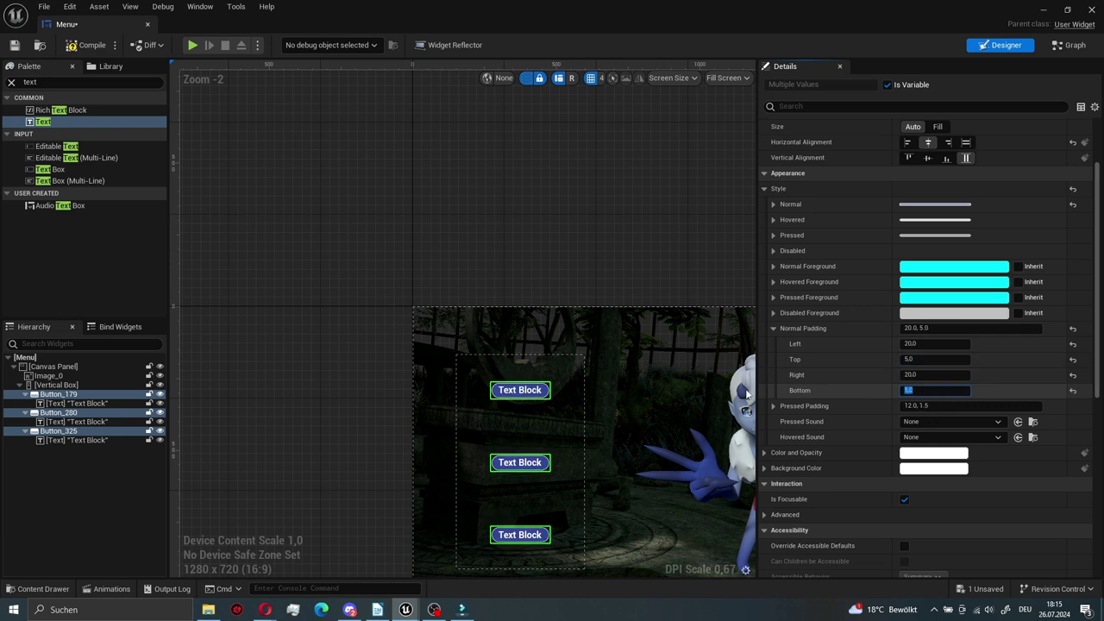
- Select the three button labels and colour their text light lavender
click(86, 403)
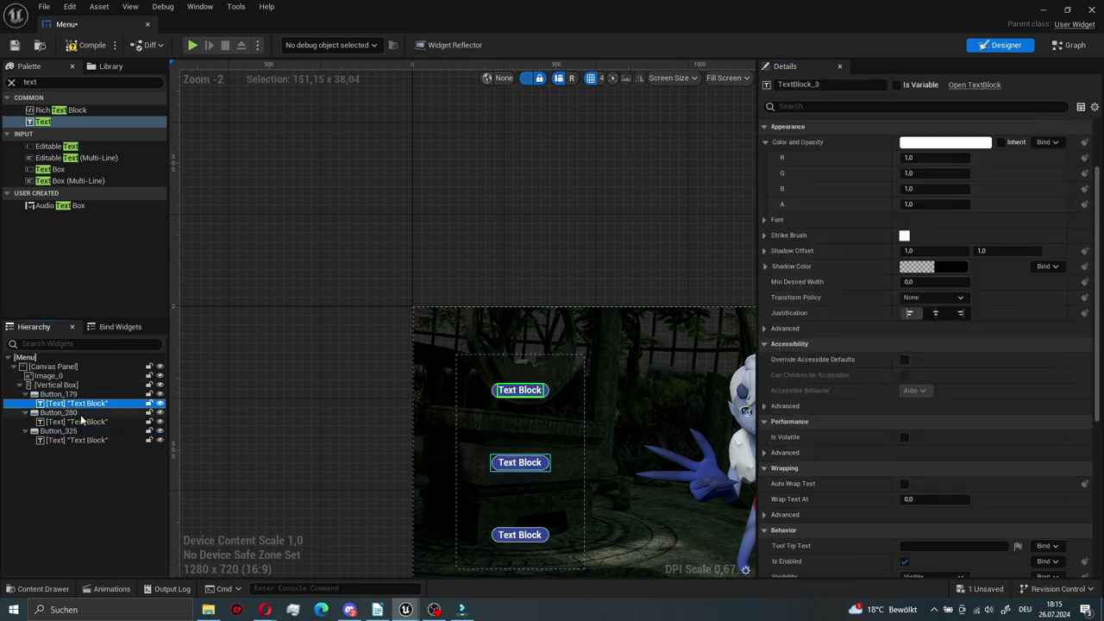
ctrl+click(88, 440)
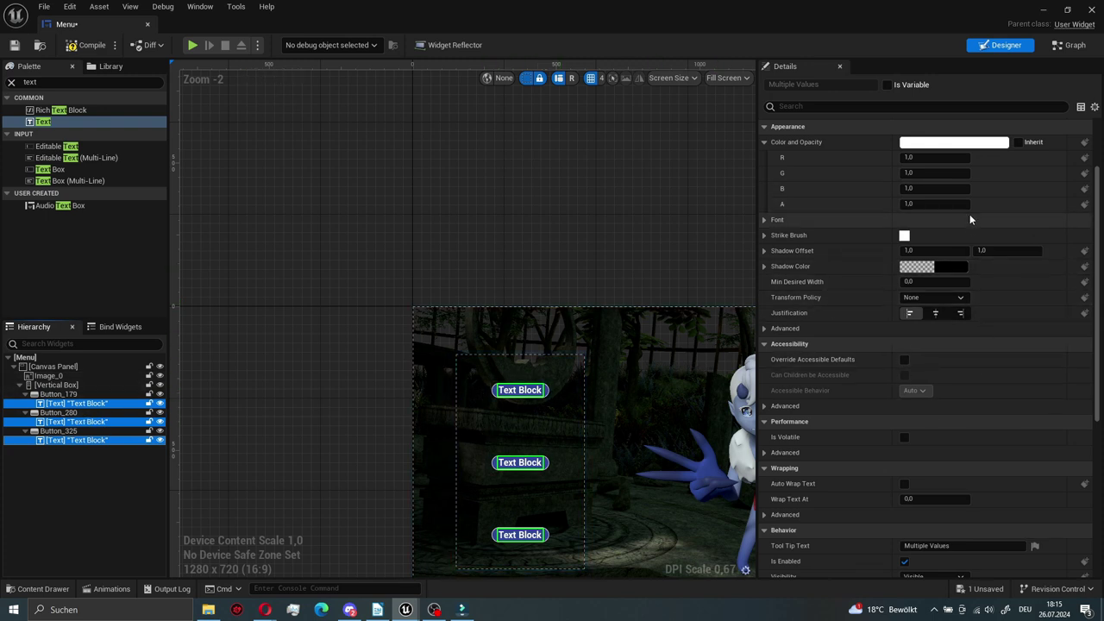
click(933, 143)
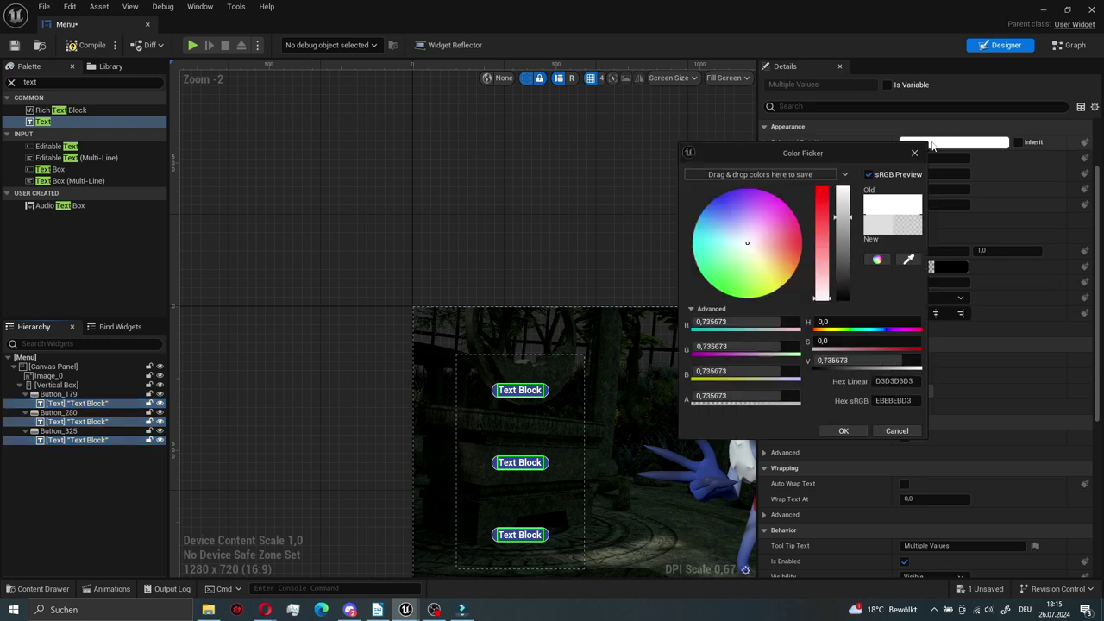
click(743, 233)
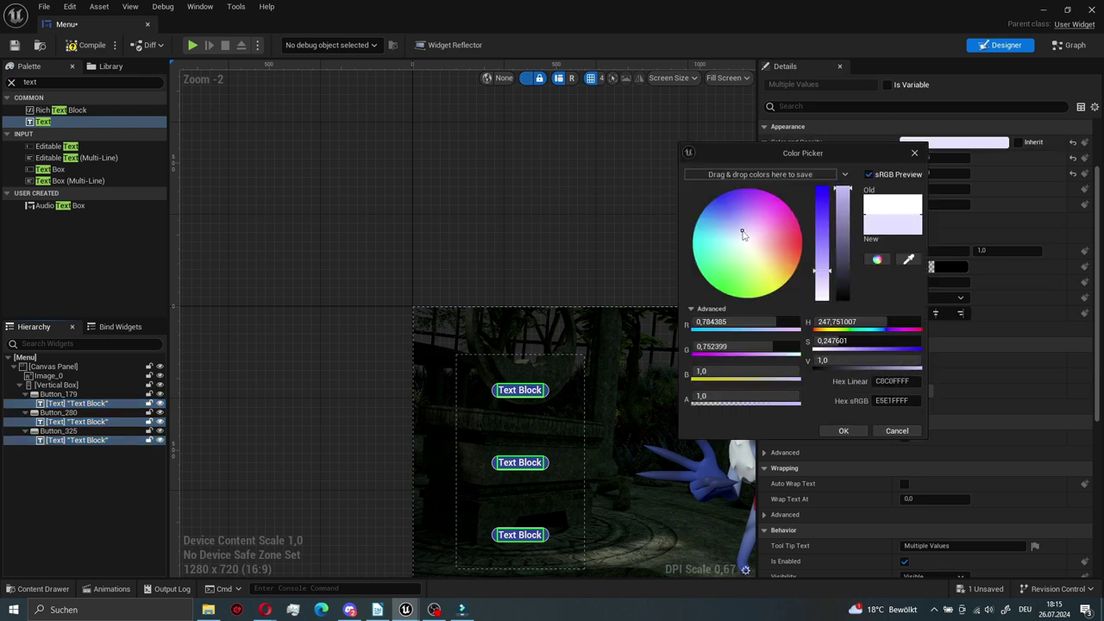
click(843, 431)
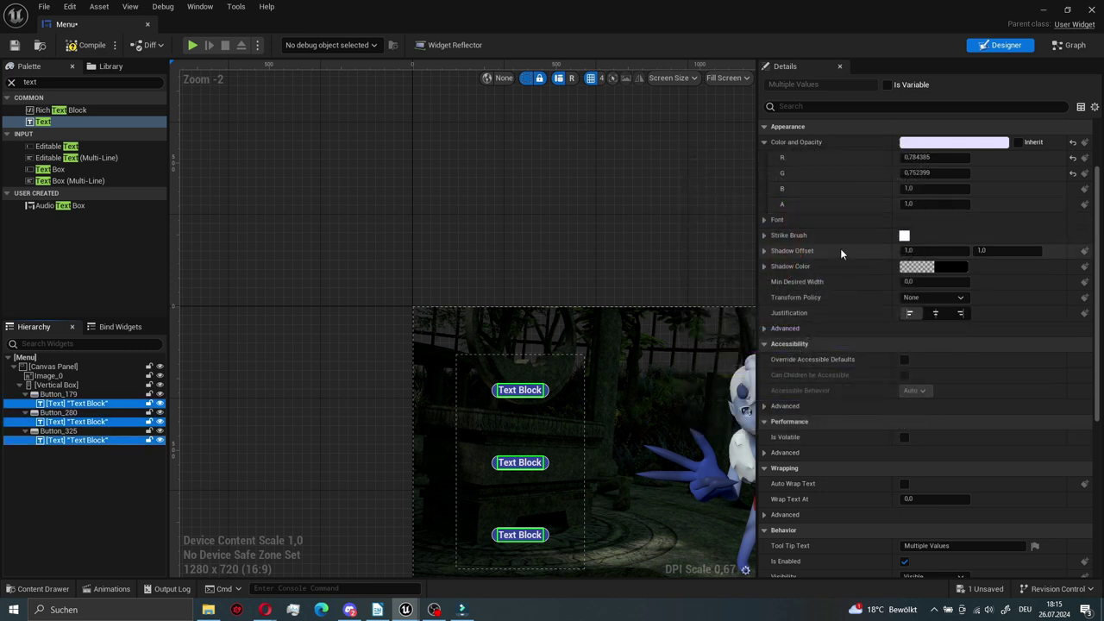
- Set the labels' font size to 45 after trying 30 and 50
scroll(840, 248, up, 3)
click(762, 312)
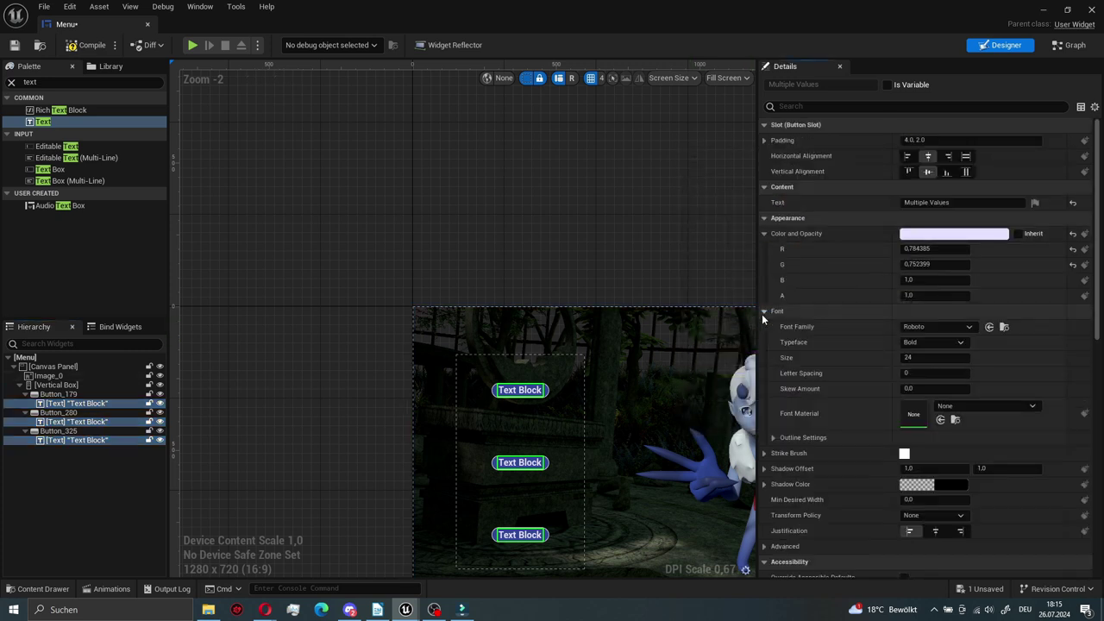
click(919, 327)
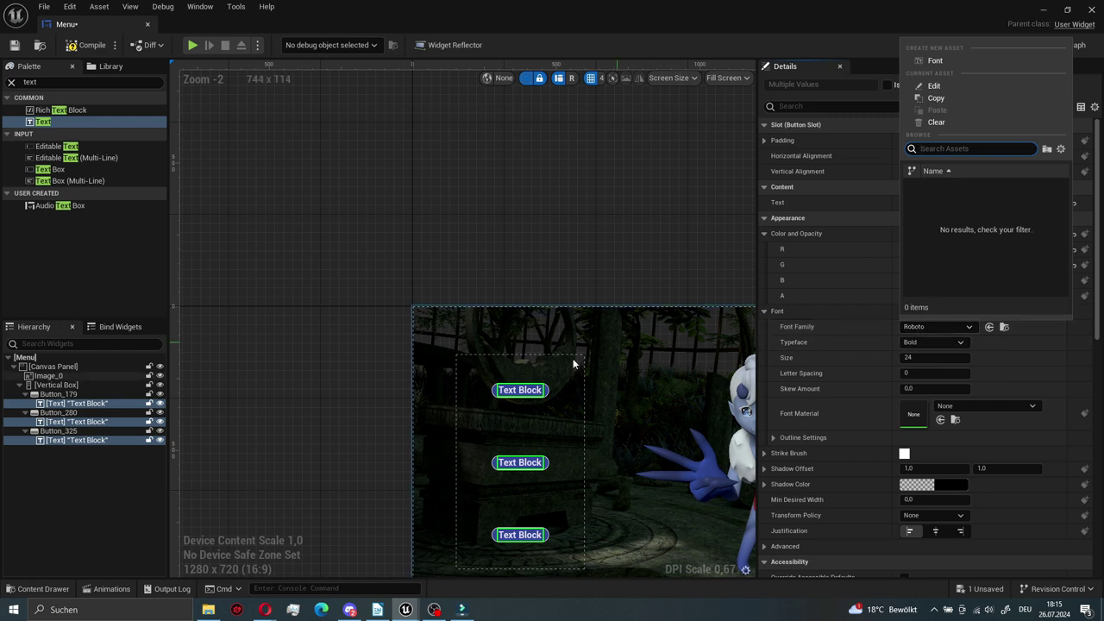
click(970, 328)
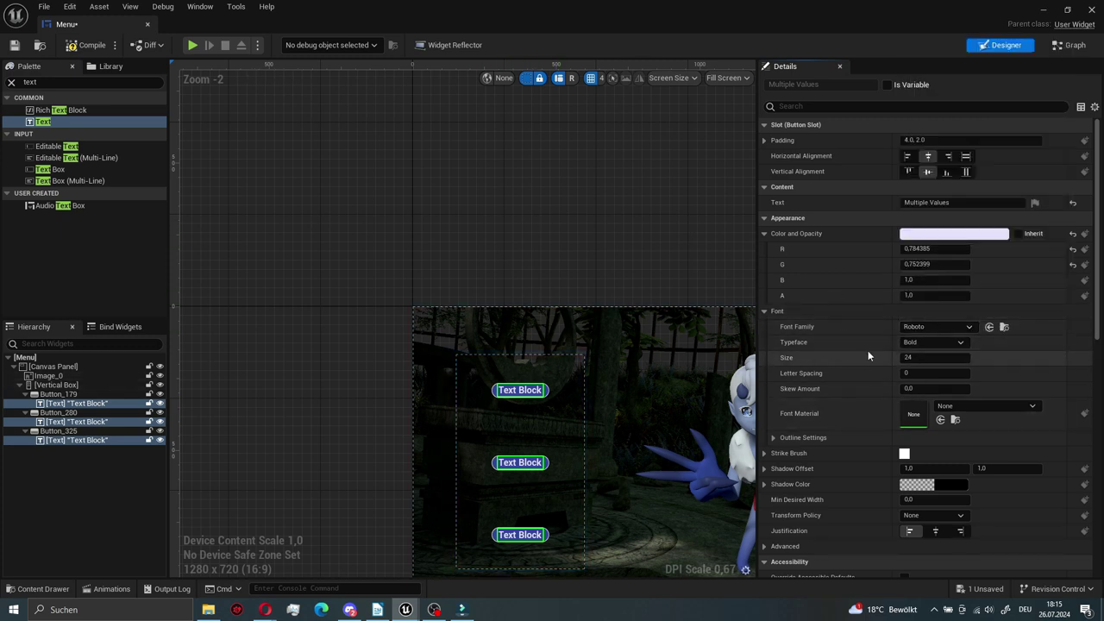
click(910, 356)
text(0)
key(Return)
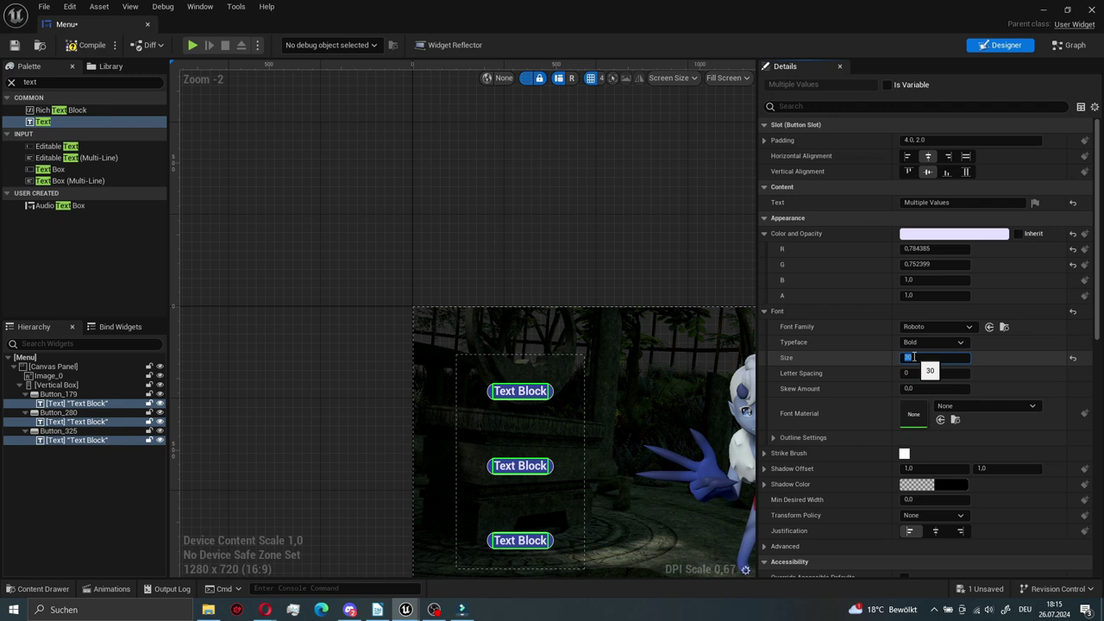
text(50)
key(Return)
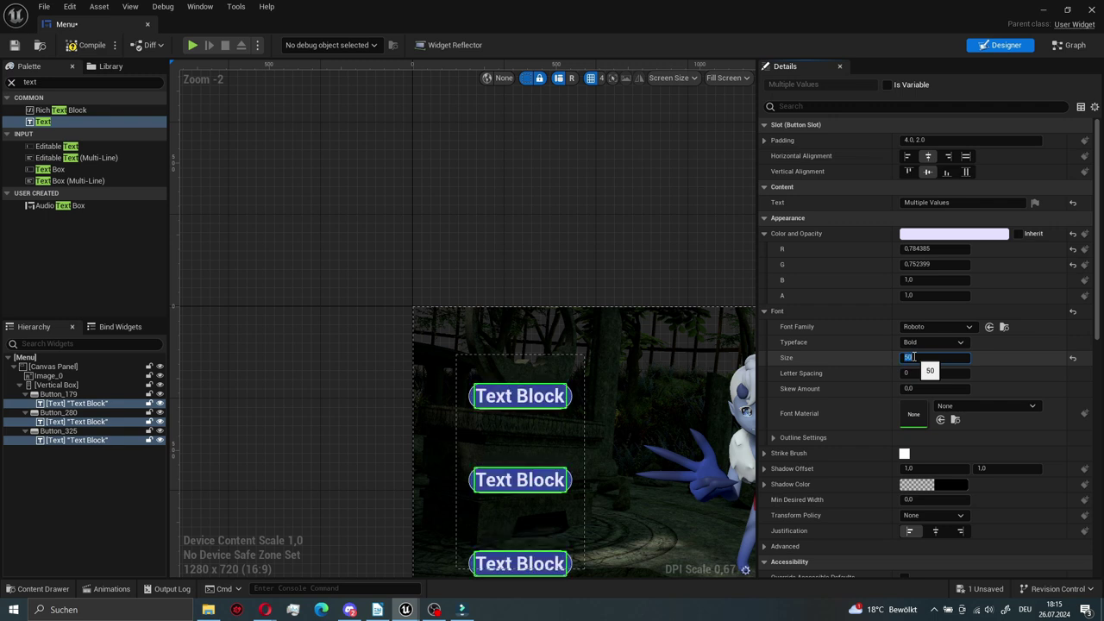
text(45)
key(Return)
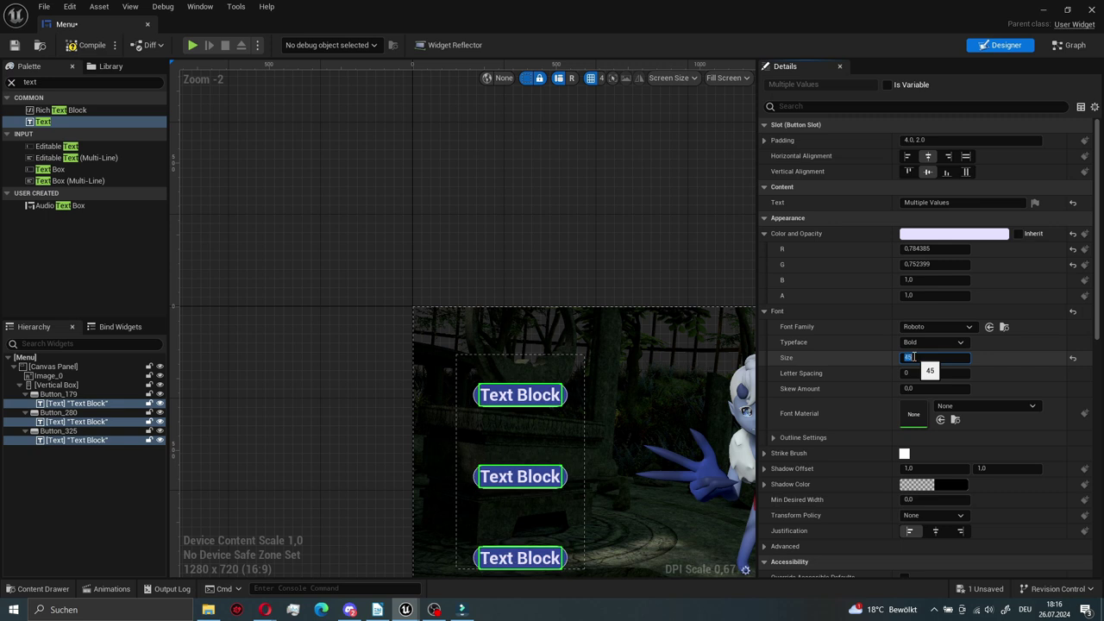
scroll(470, 362, down, 1)
scroll(613, 426, down, 2)
scroll(613, 426, up, 2)
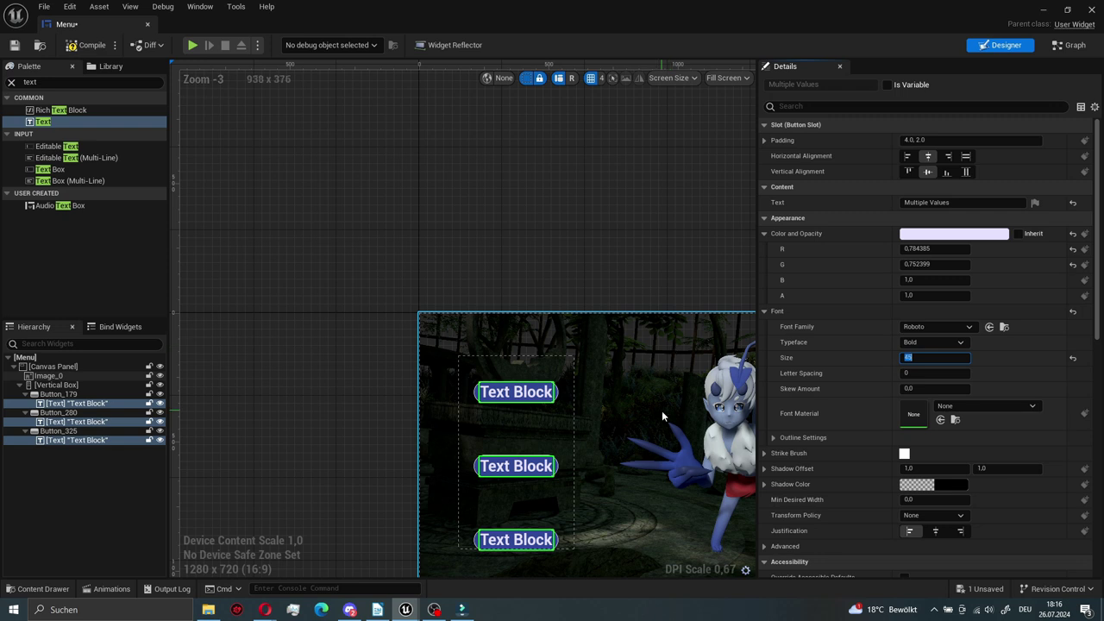
right_drag(662, 417, 621, 340)
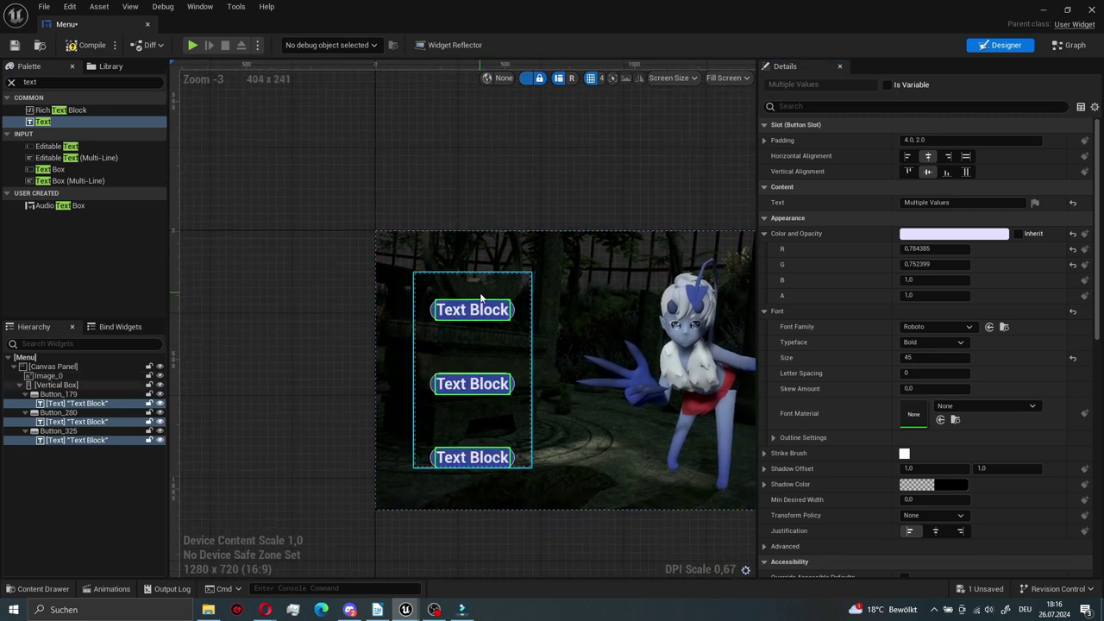
- Select all three buttons and try 50 top and bottom slot padding
click(85, 393)
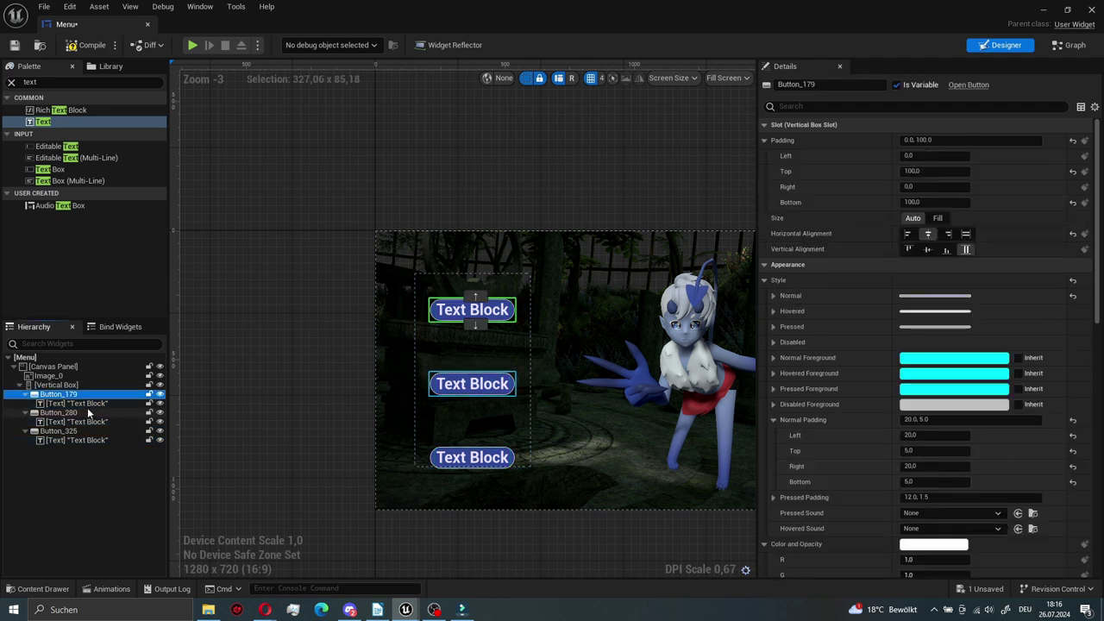
ctrl+click(87, 414)
ctrl+click(89, 431)
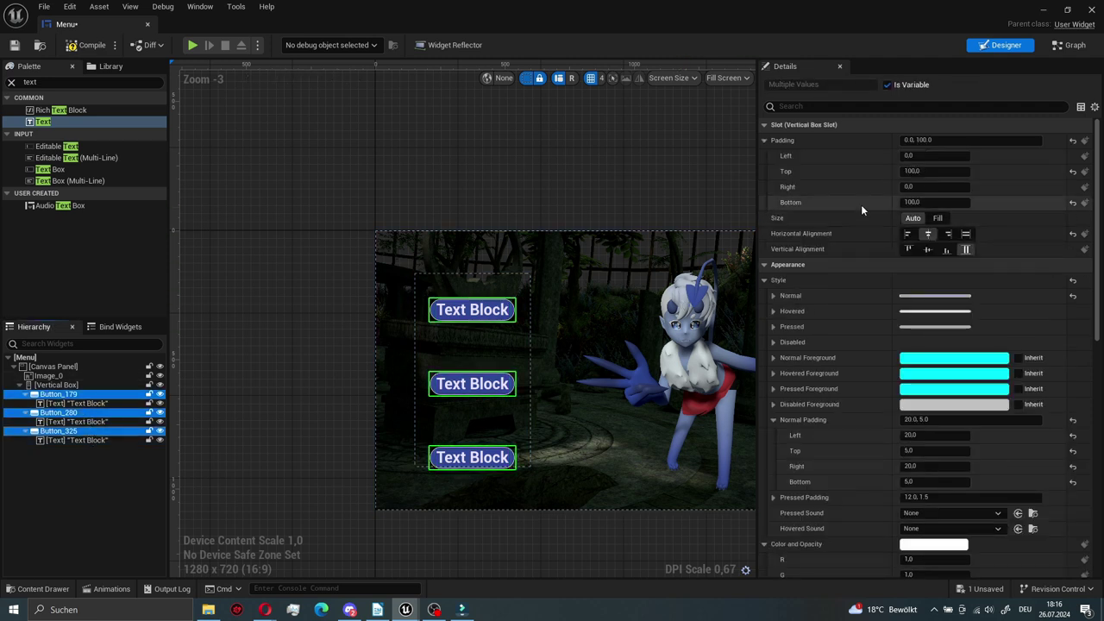
click(923, 171)
key(Return)
click(929, 202)
text(50)
key(Return)
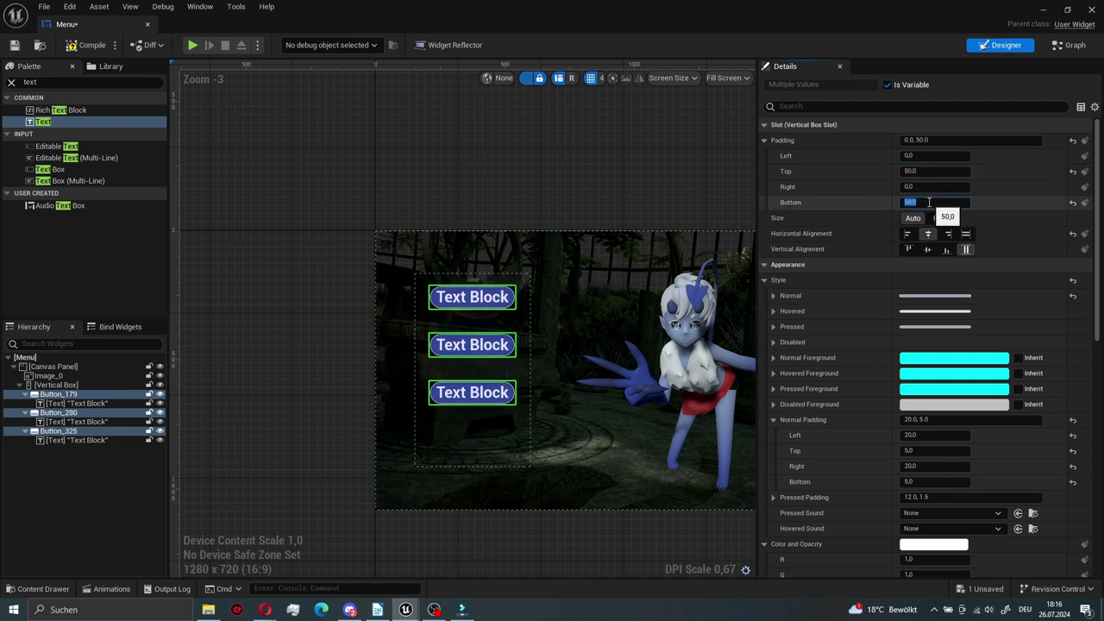
- Change the buttons' top and bottom slot padding to 80
click(923, 172)
text(80)
key(Return)
click(927, 202)
key(Return)
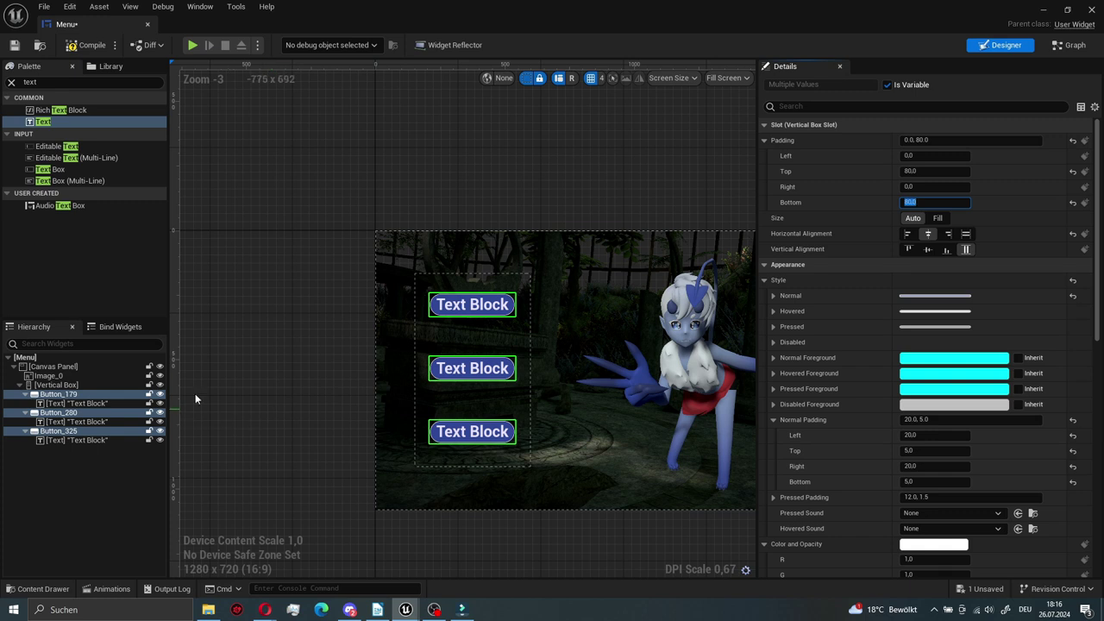
click(422, 367)
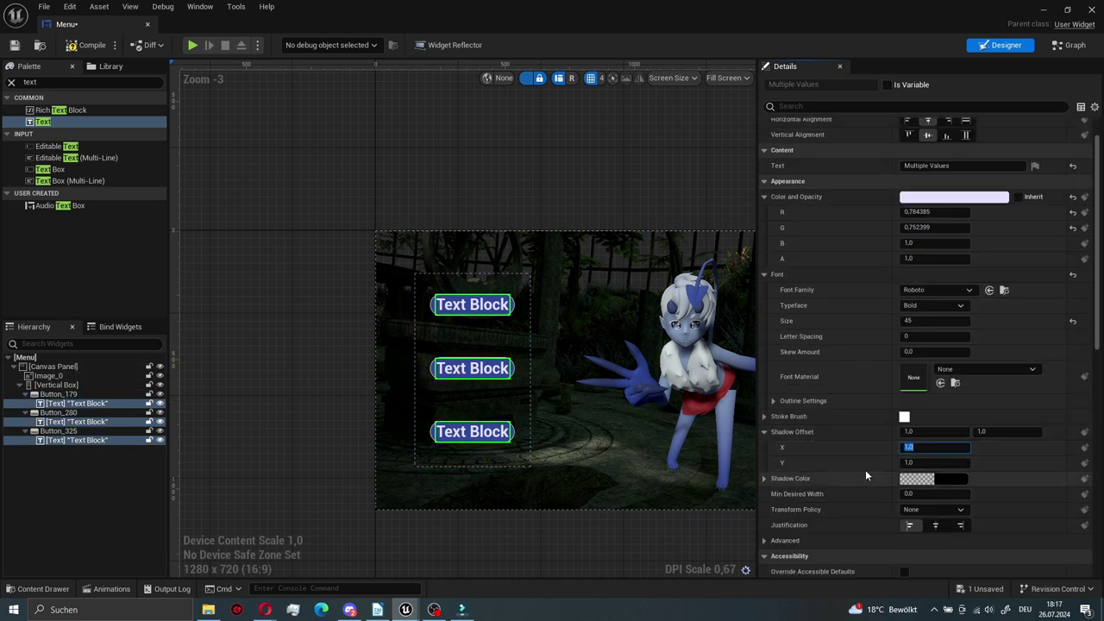
text(5)
- Give the labels a fully opaque black shadow with horizontal offset 5
key(Return)
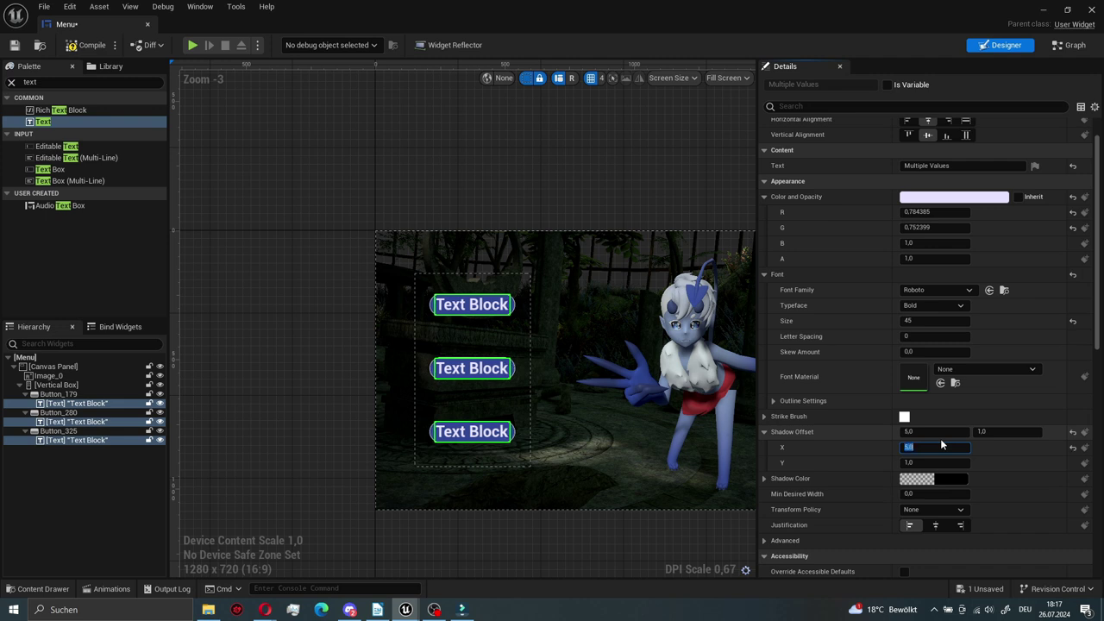
scroll(473, 391, up, 4)
scroll(473, 391, up, 4)
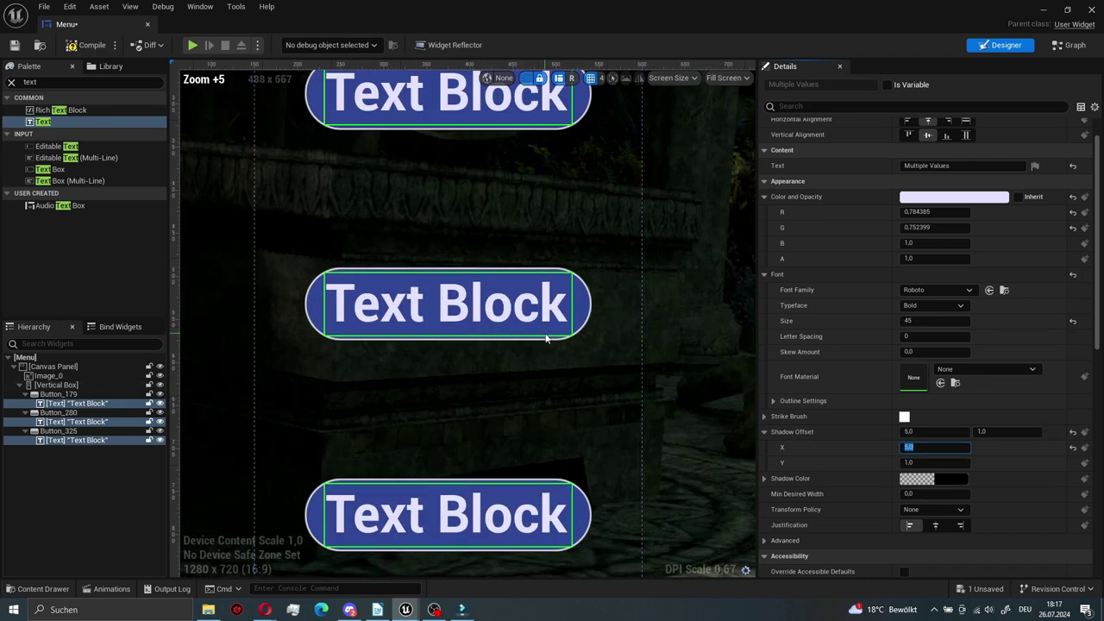
scroll(560, 338, up, 3)
click(933, 481)
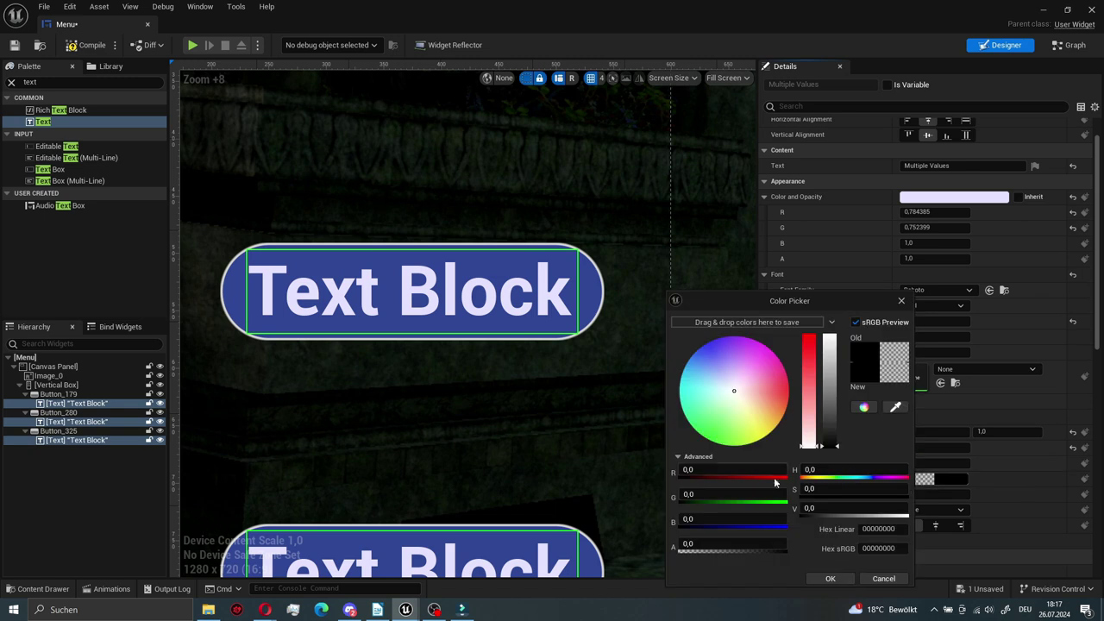
drag(706, 554, 780, 552)
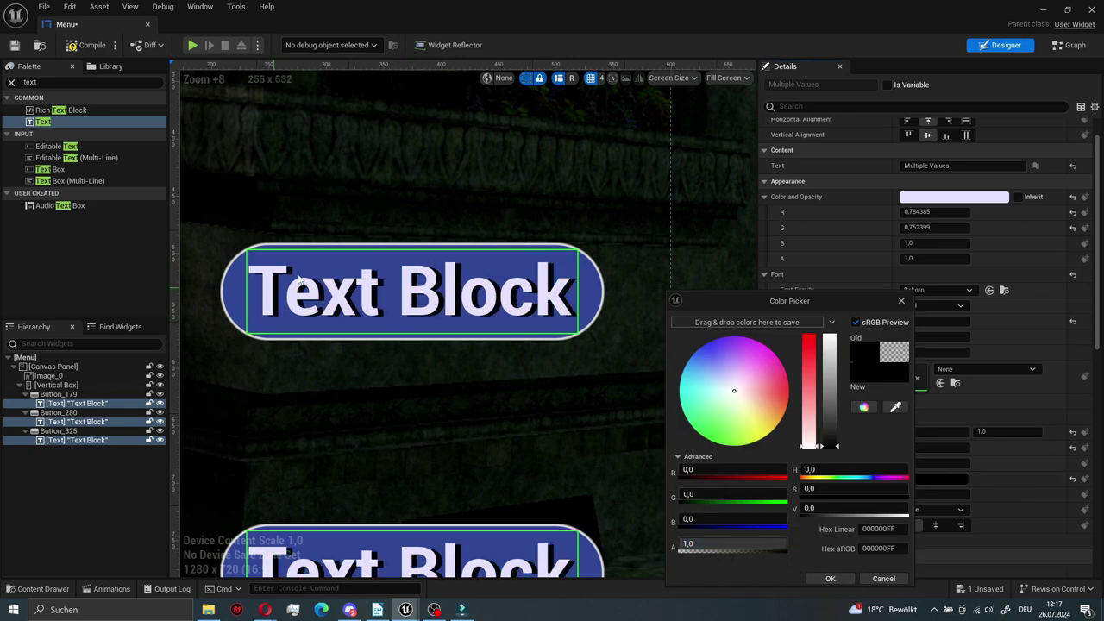
click(900, 302)
- Set the labels' vertical shadow offset to 2
click(924, 449)
click(925, 464)
text(2)
key(Return)
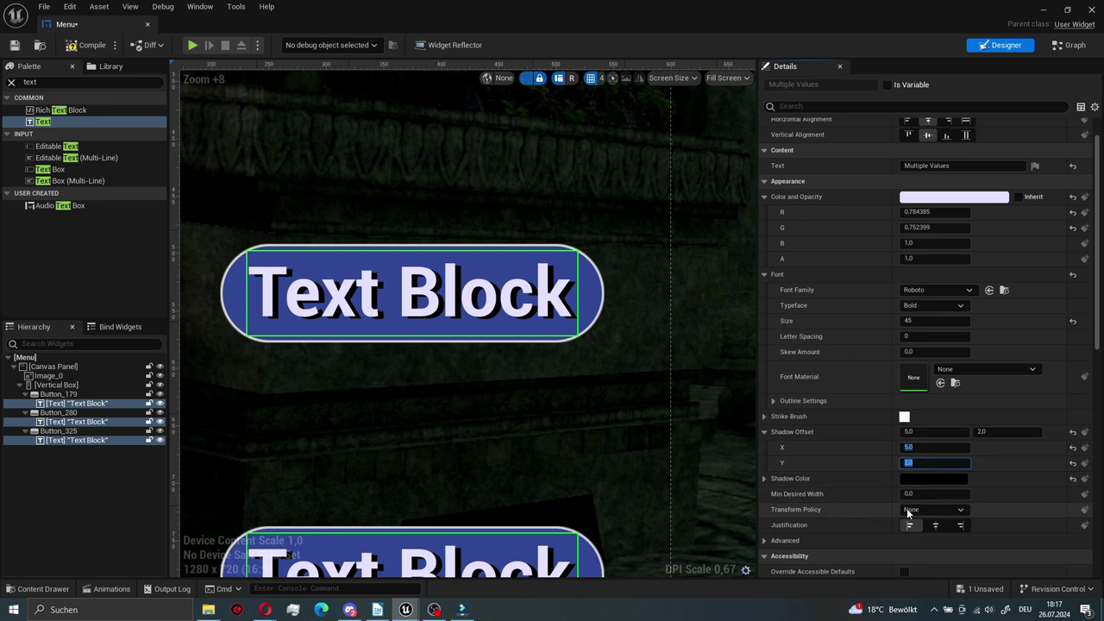
click(569, 336)
scroll(629, 353, down, 7)
- Clear the selection and reselect all three menu buttons in the Hierarchy
click(325, 392)
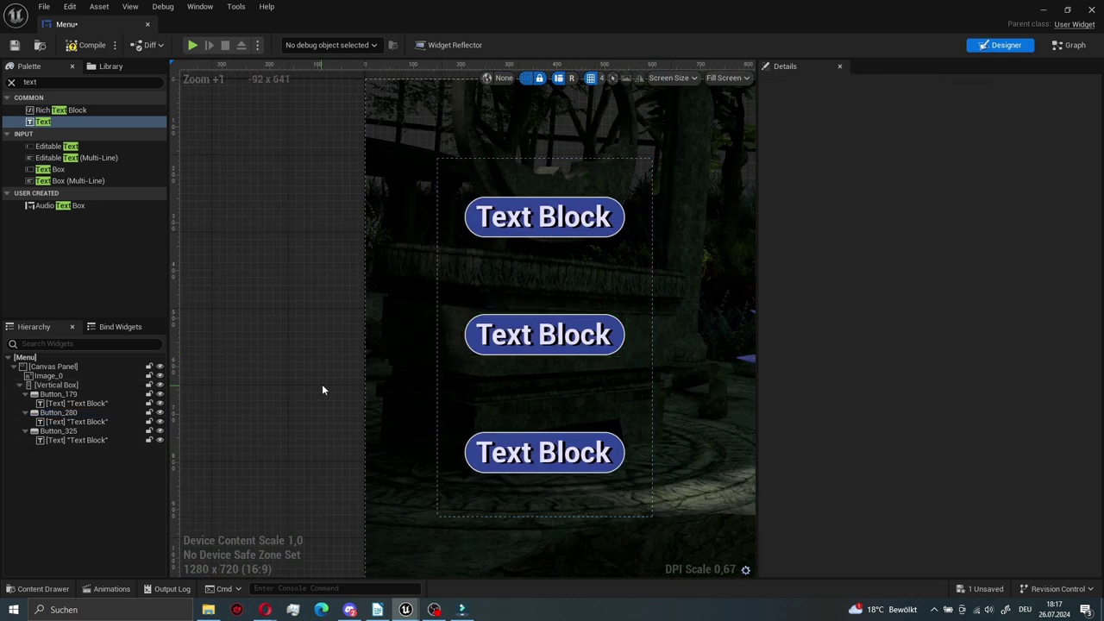
scroll(563, 397, down, 3)
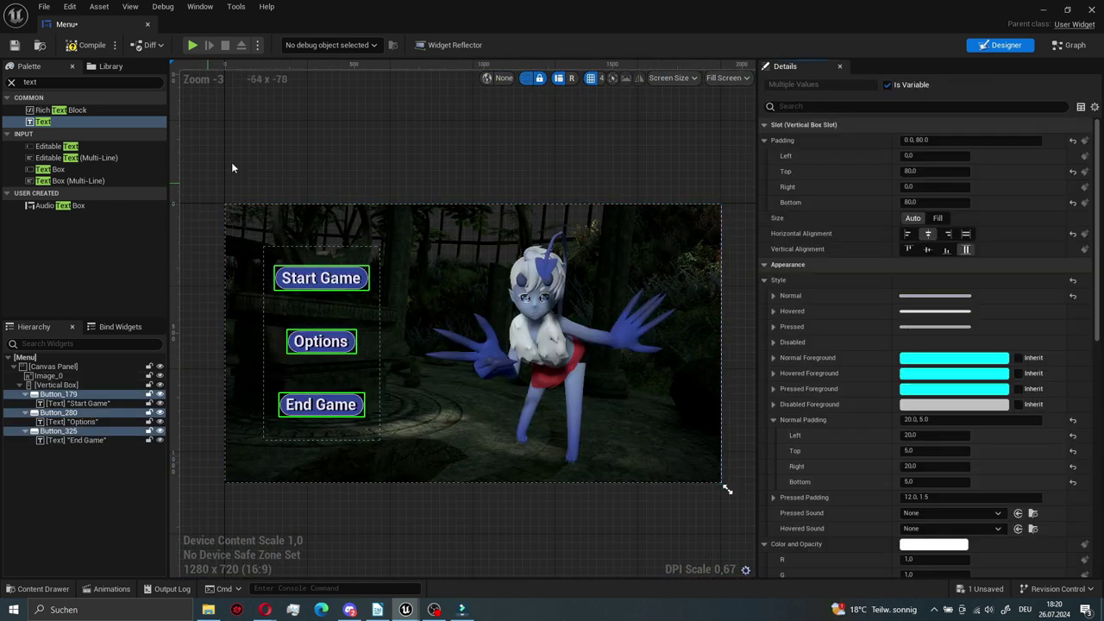
click(232, 163)
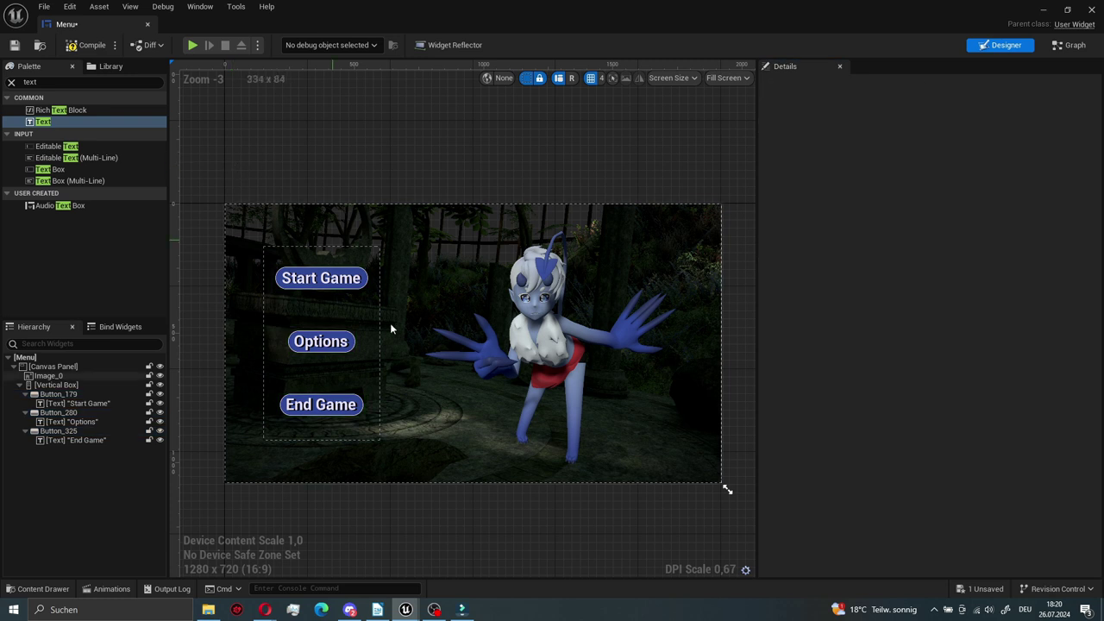
click(58, 394)
ctrl+click(58, 412)
ctrl+click(58, 430)
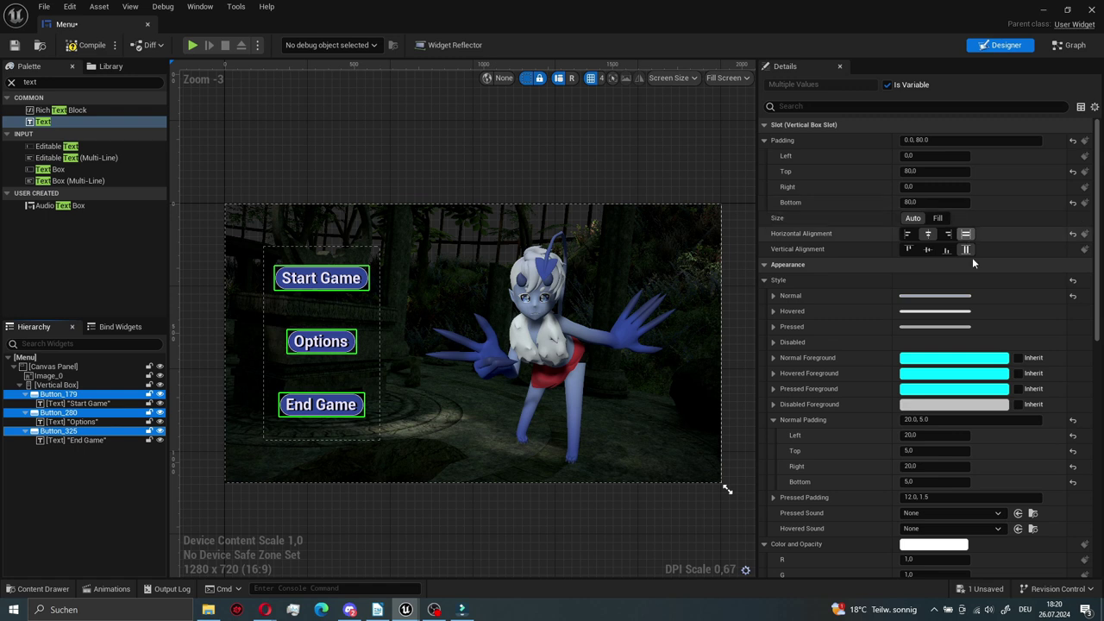
scroll(964, 320, down, 1)
scroll(963, 317, down, 3)
scroll(961, 314, down, 3)
scroll(962, 315, down, 3)
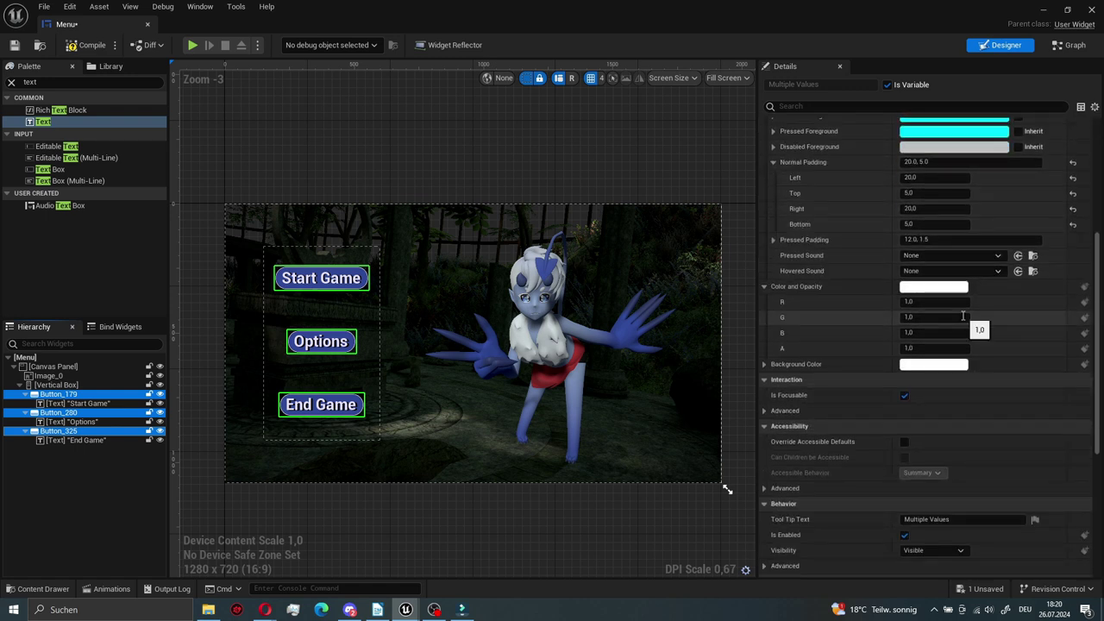
scroll(963, 316, down, 1)
scroll(964, 320, down, 4)
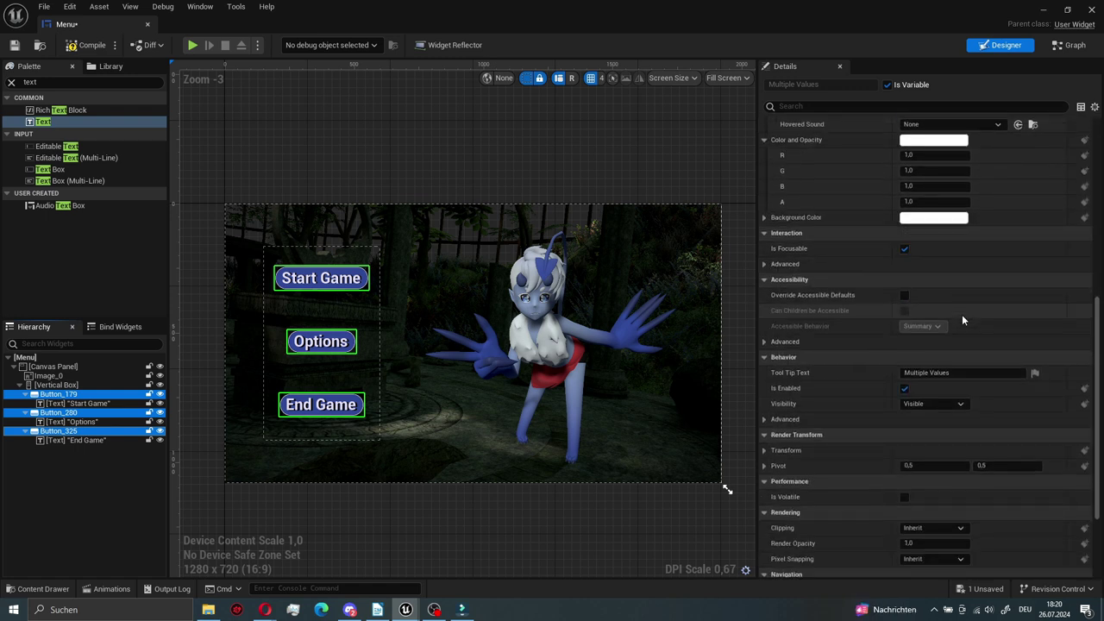
- Set button Horizontal Alignment to Fill and narrow the Vertical Box to about 412 wide
scroll(963, 320, up, 2)
scroll(962, 319, up, 4)
scroll(963, 319, up, 7)
scroll(970, 306, up, 2)
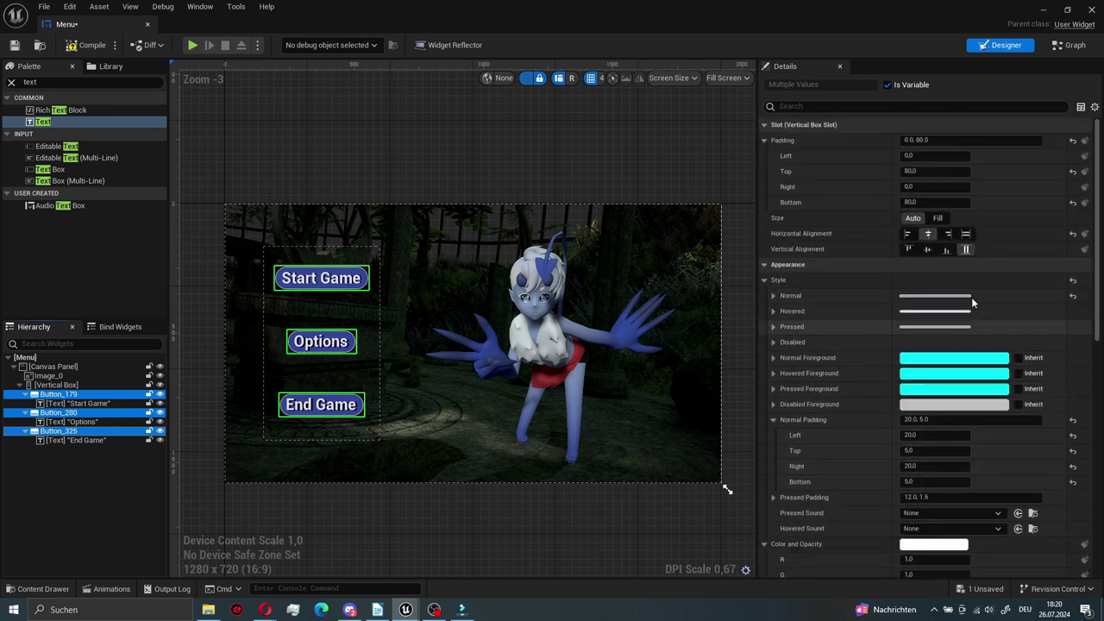
click(966, 233)
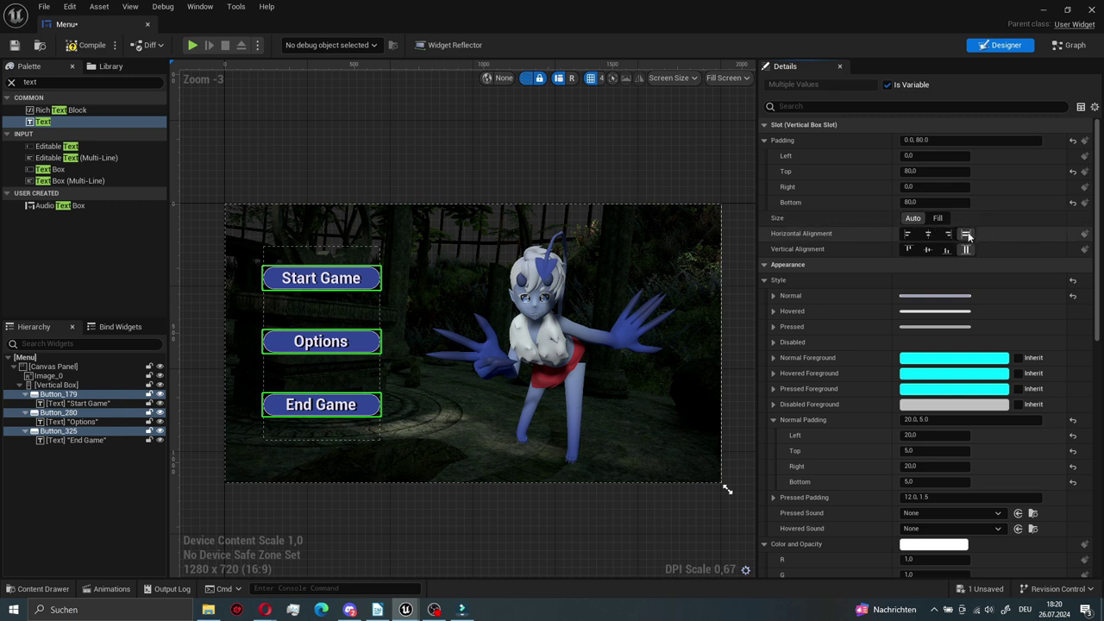
click(345, 314)
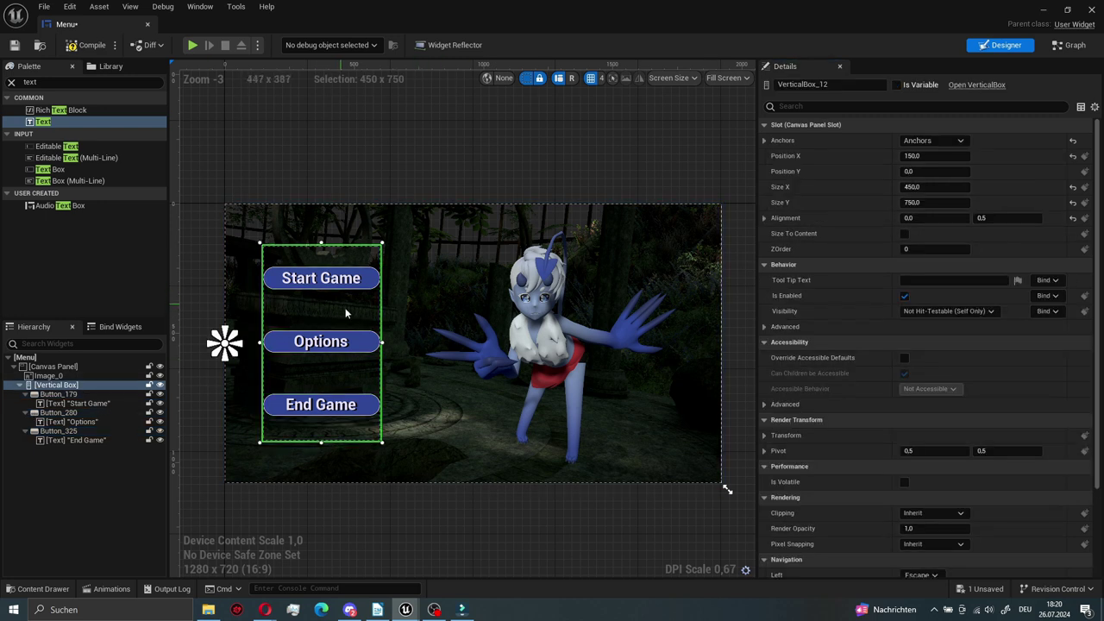
drag(382, 342, 372, 342)
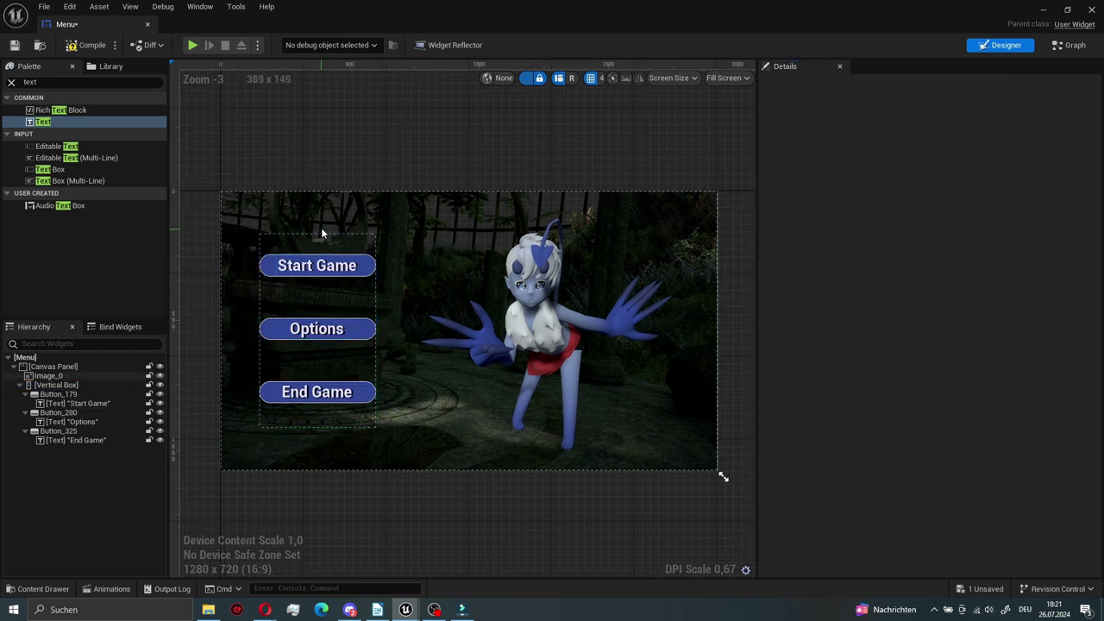
- Rename the first button to Button_Start Game
click(50, 395)
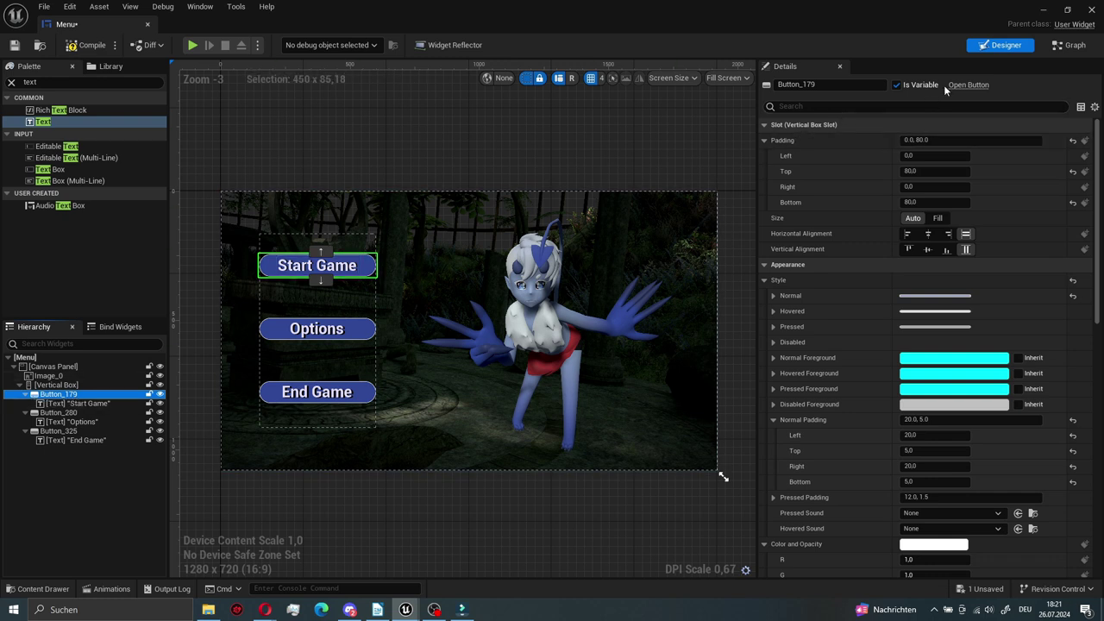
click(840, 86)
click(840, 85)
text(Start Game)
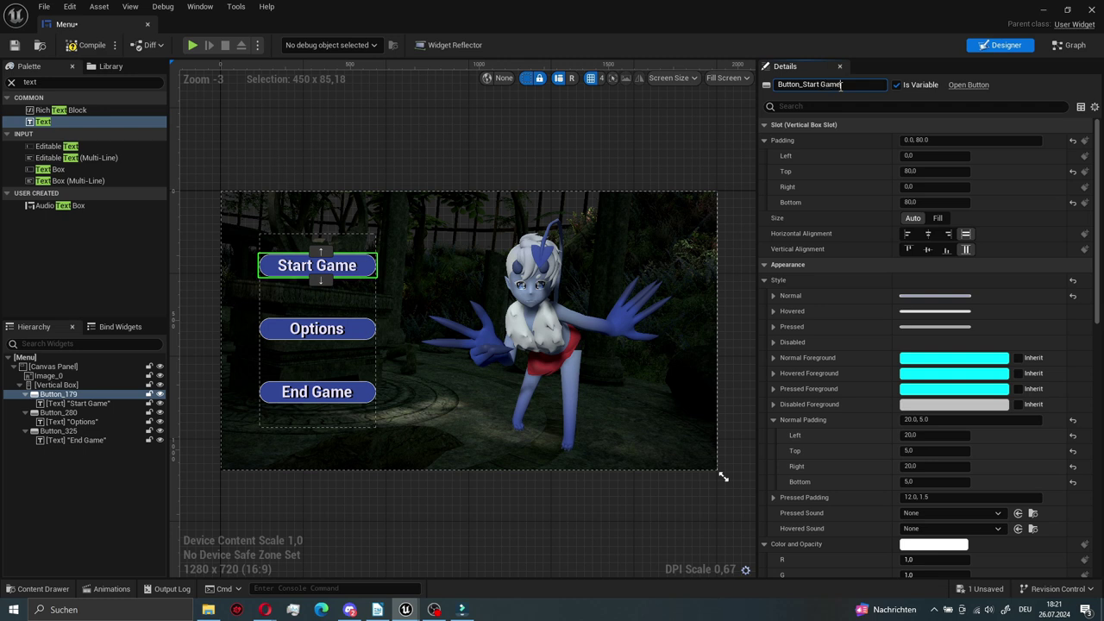
key(Return)
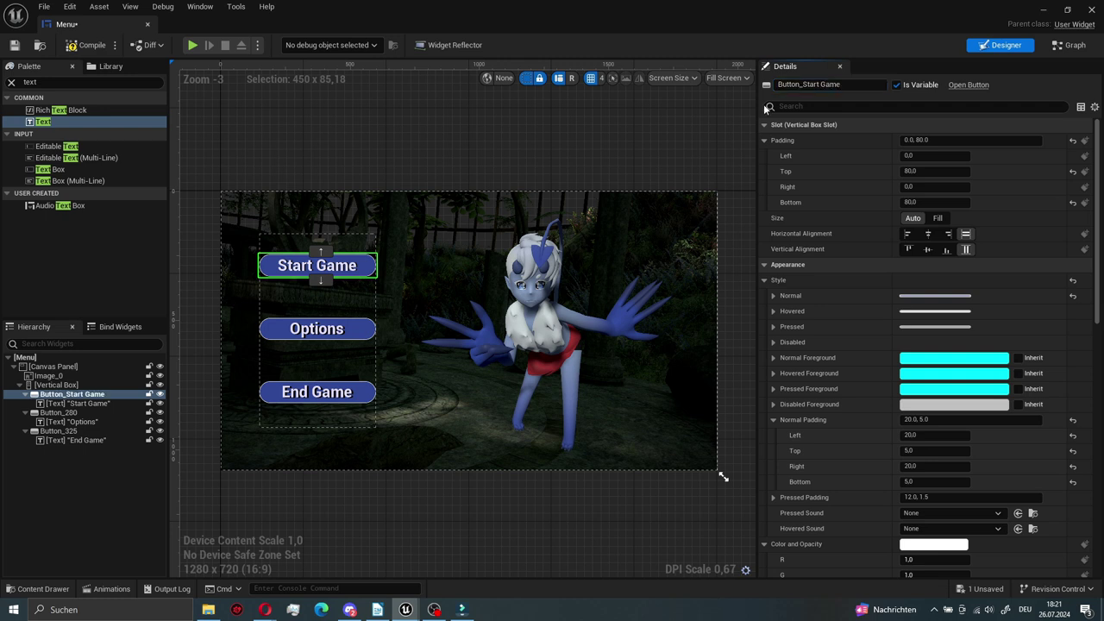
- Rename the second button to Button_Options
click(316, 329)
click(815, 86)
drag(800, 85, 836, 86)
text(Options)
key(Return)
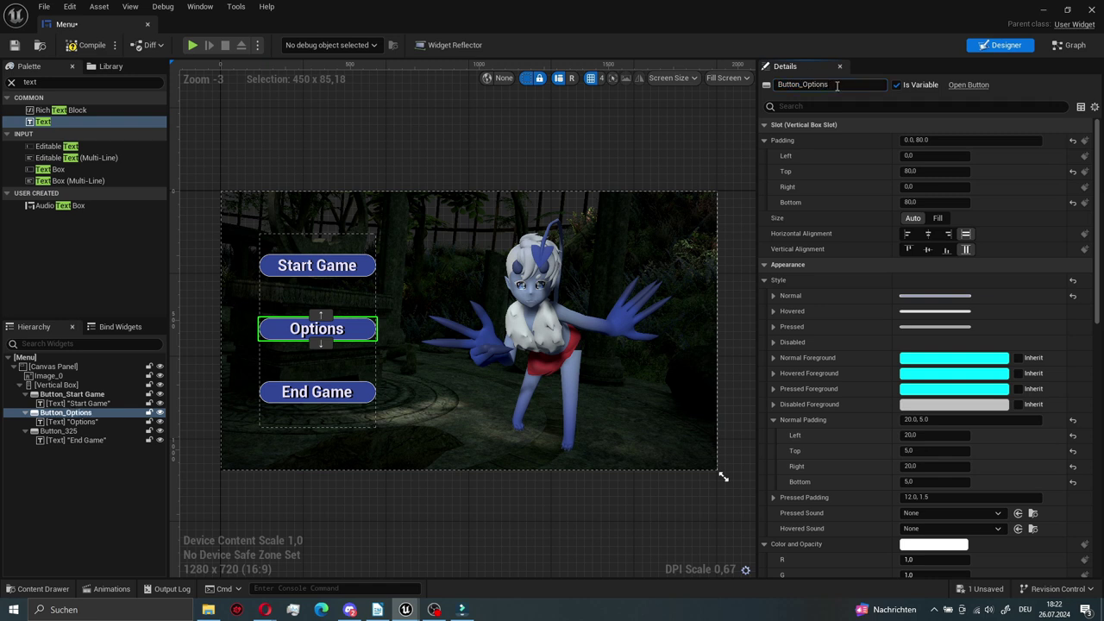
- Rename the third button to Button_End Game
click(345, 391)
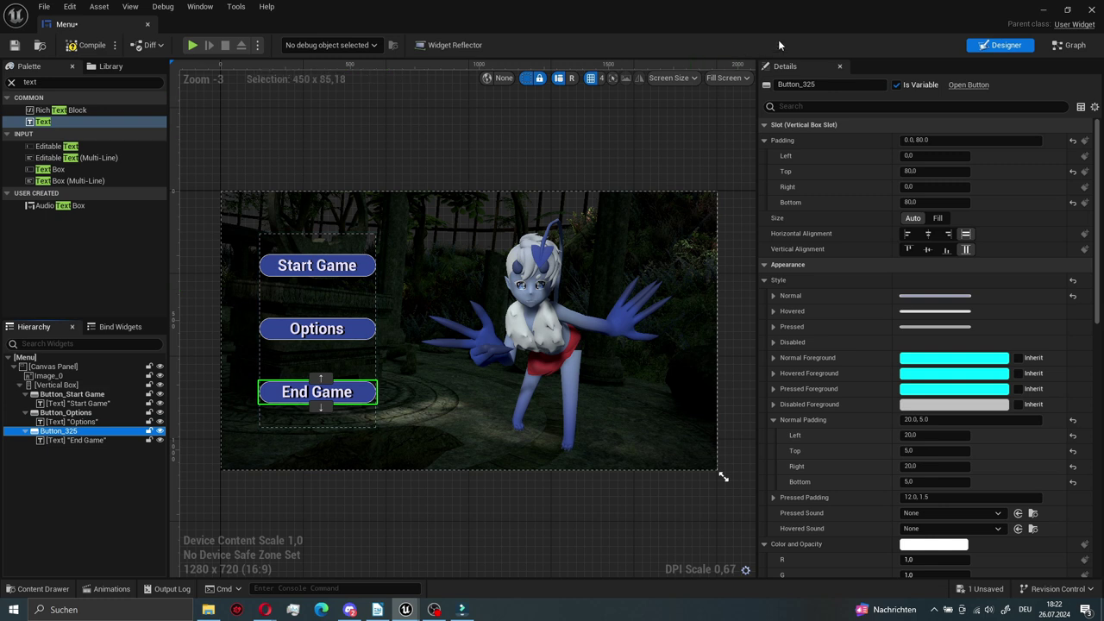
click(802, 84)
drag(800, 84, 820, 83)
key(BackSpace)
text(End Game)
key(Return)
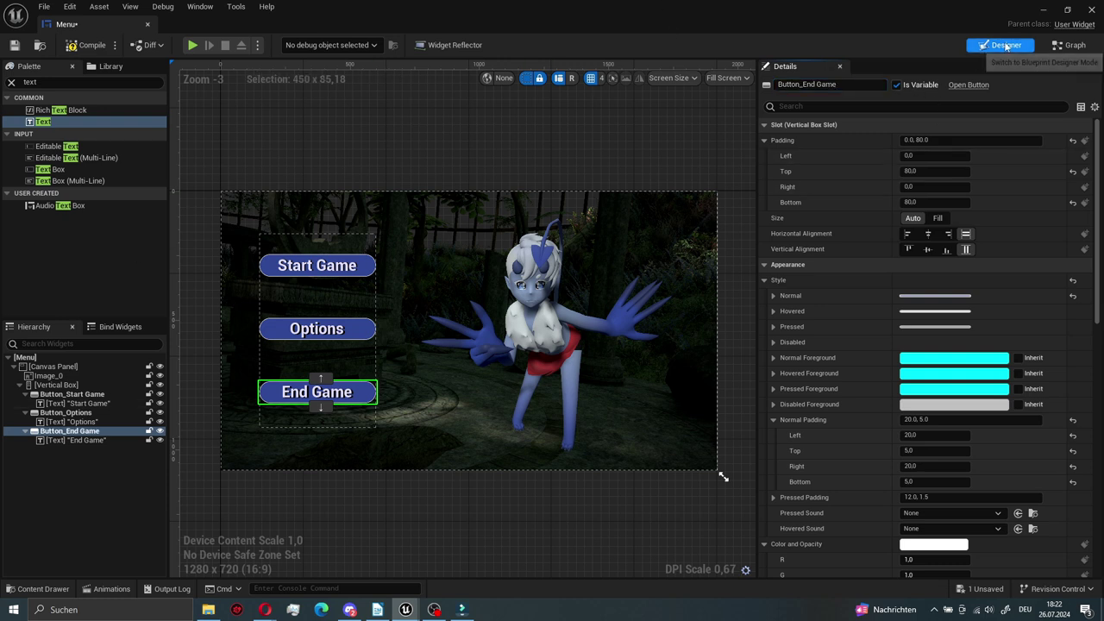
- Switch to the Menu widget's Event Graph, frame the disabled event nodes, and select Button_StartGame
click(1075, 49)
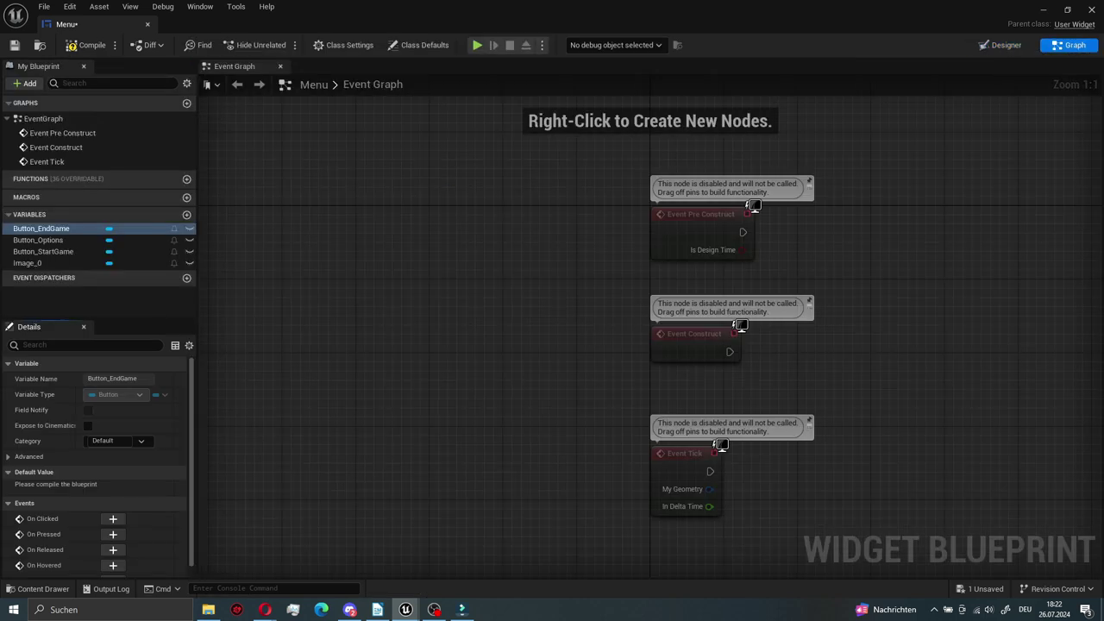
right_drag(570, 524, 569, 404)
scroll(569, 404, down, 3)
right_drag(757, 397, 593, 448)
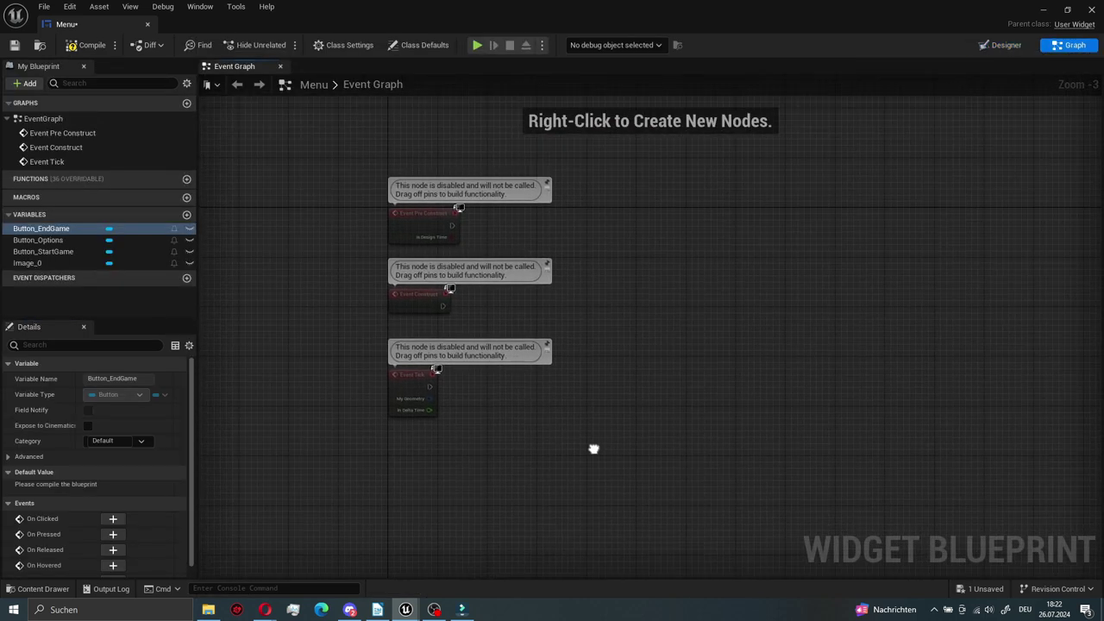
drag(678, 431, 382, 178)
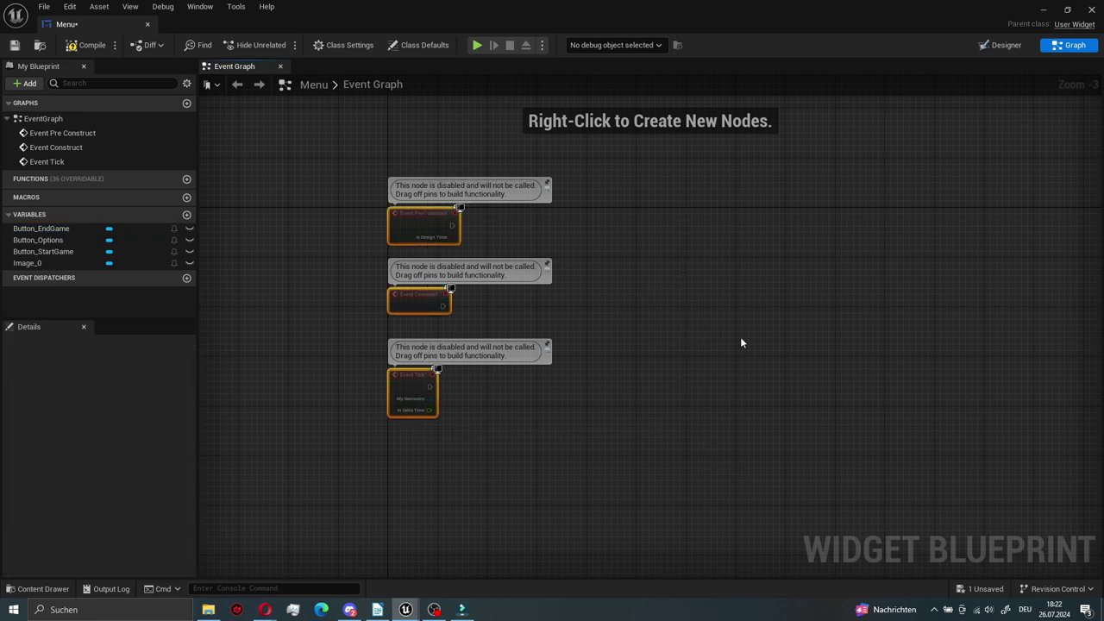
right_drag(740, 336, 712, 402)
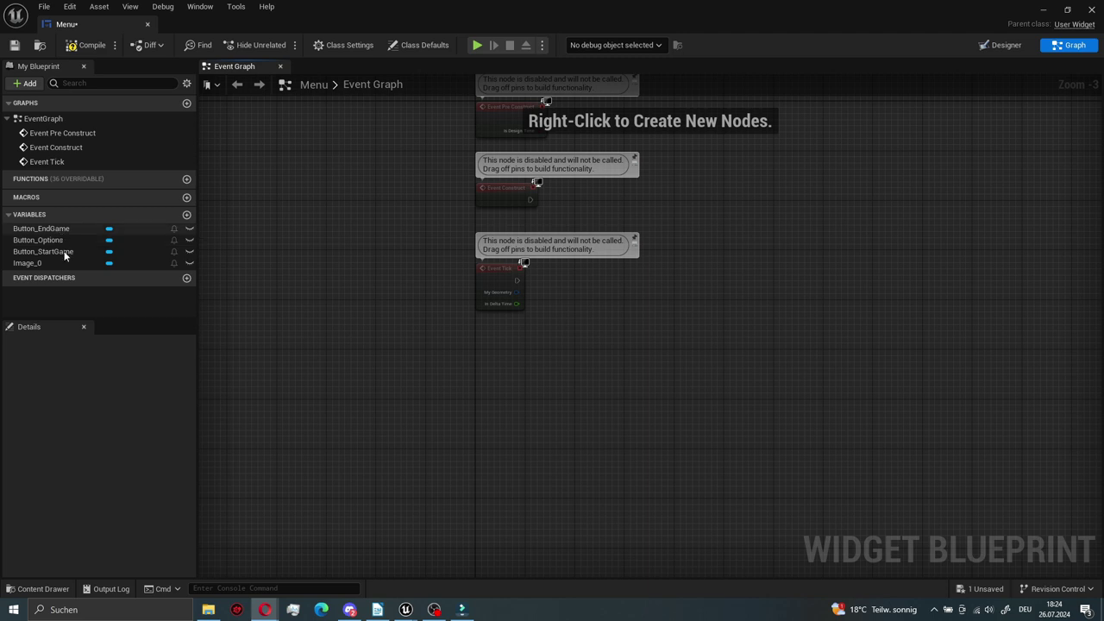
click(40, 252)
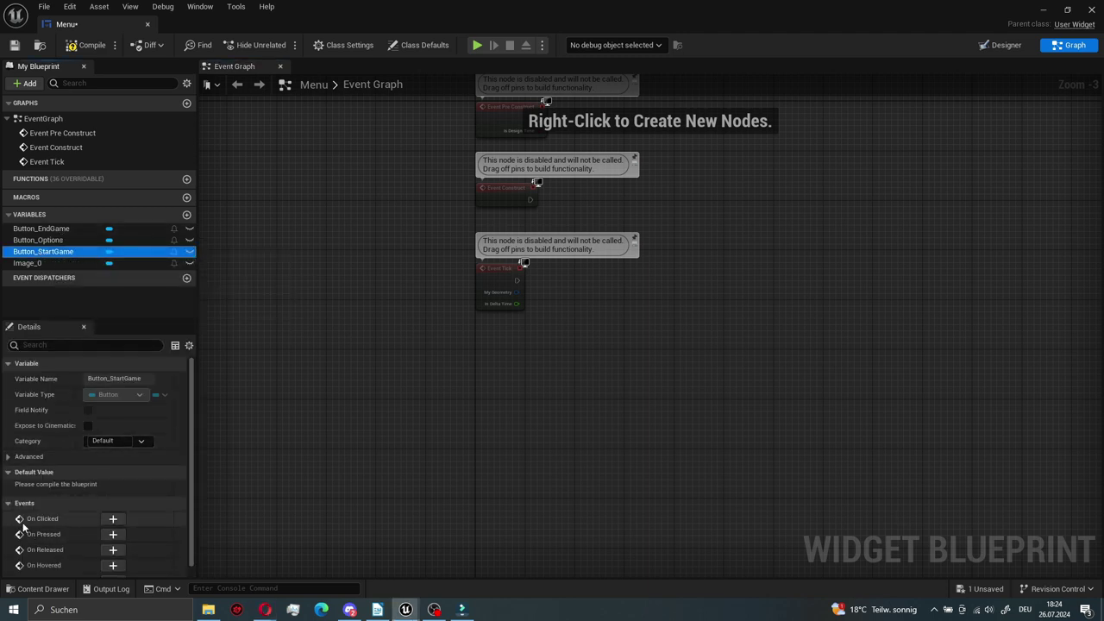
- Add an On Clicked (Button_StartGame) event feeding Open Level (by Object Reference) set to ThirdPersonMap
click(112, 518)
mouse_move(651, 410)
right_down()
mouse_move(533, 415)
mouse_move(449, 344)
right_up()
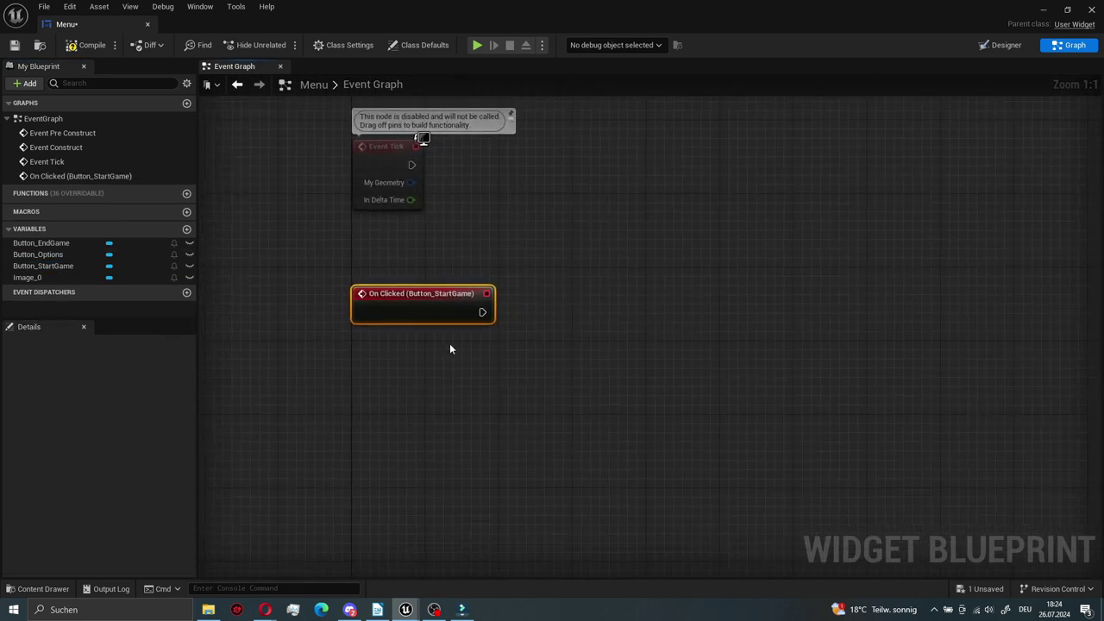
drag(482, 312, 618, 314)
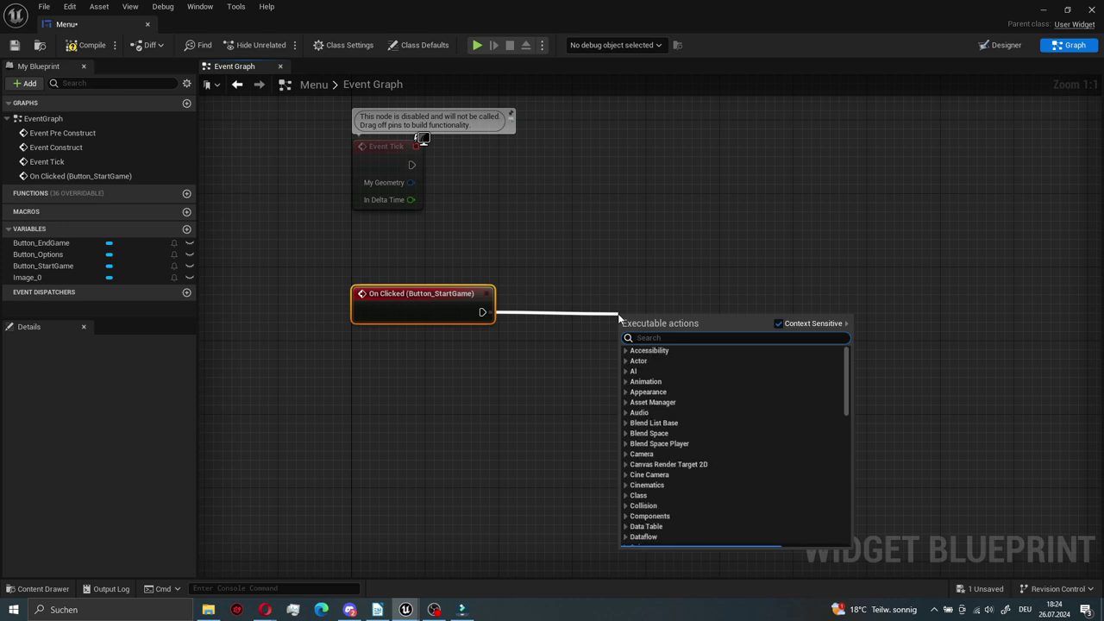
text(open)
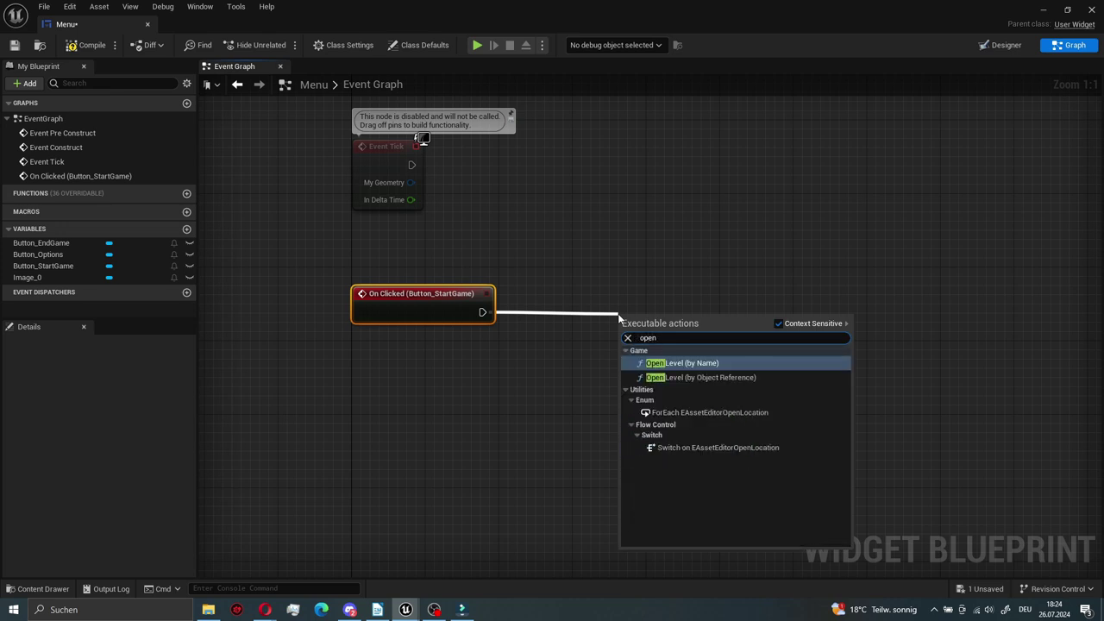
click(700, 378)
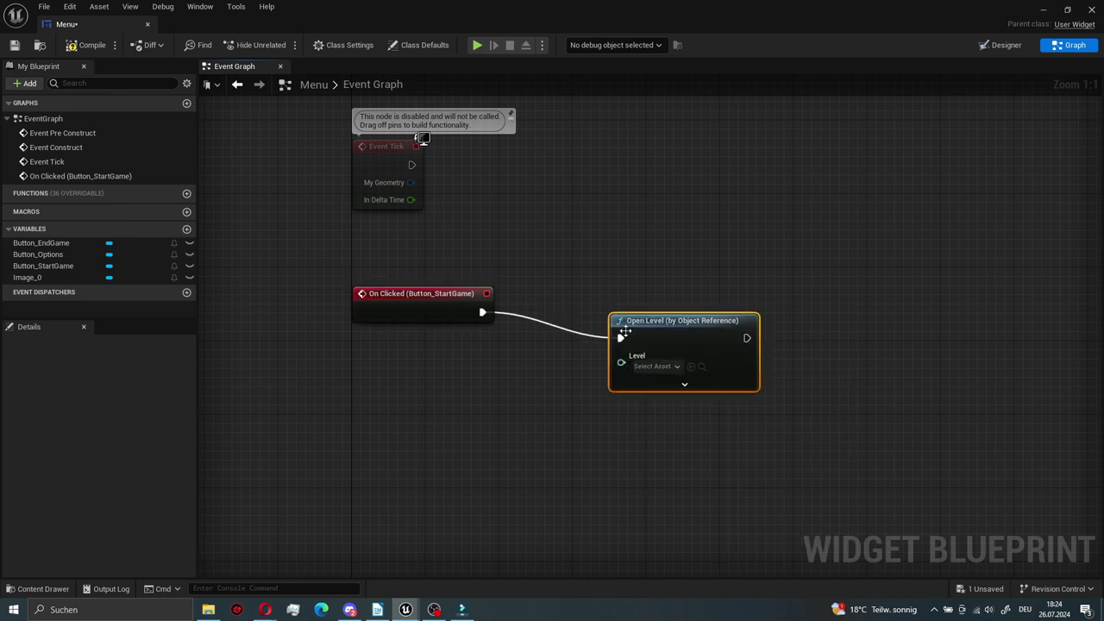
click(675, 366)
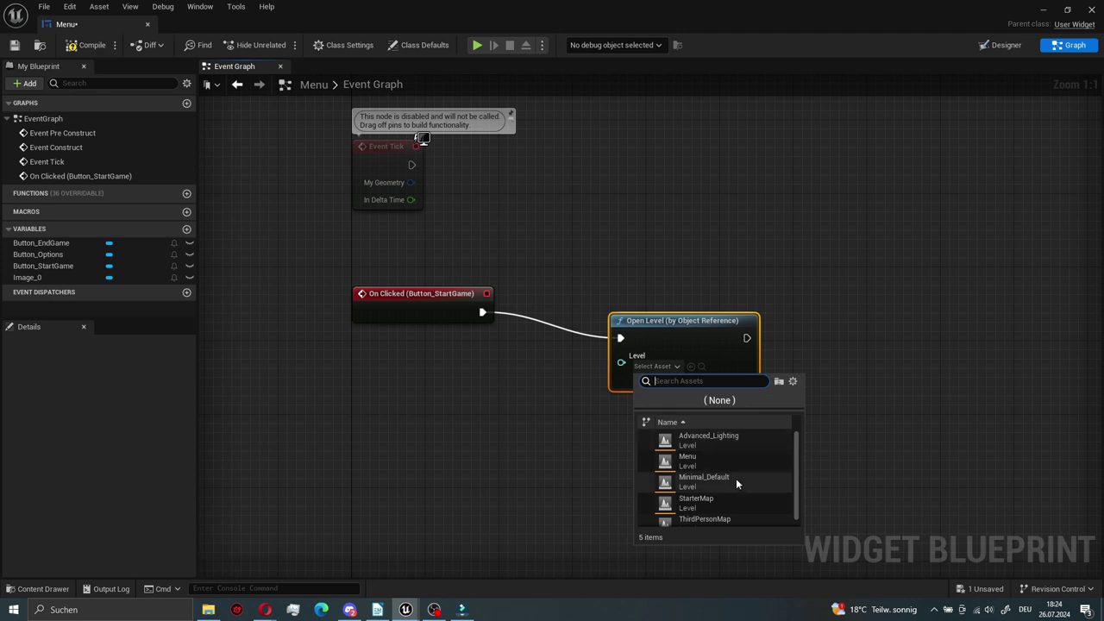
scroll(736, 477, down, 1)
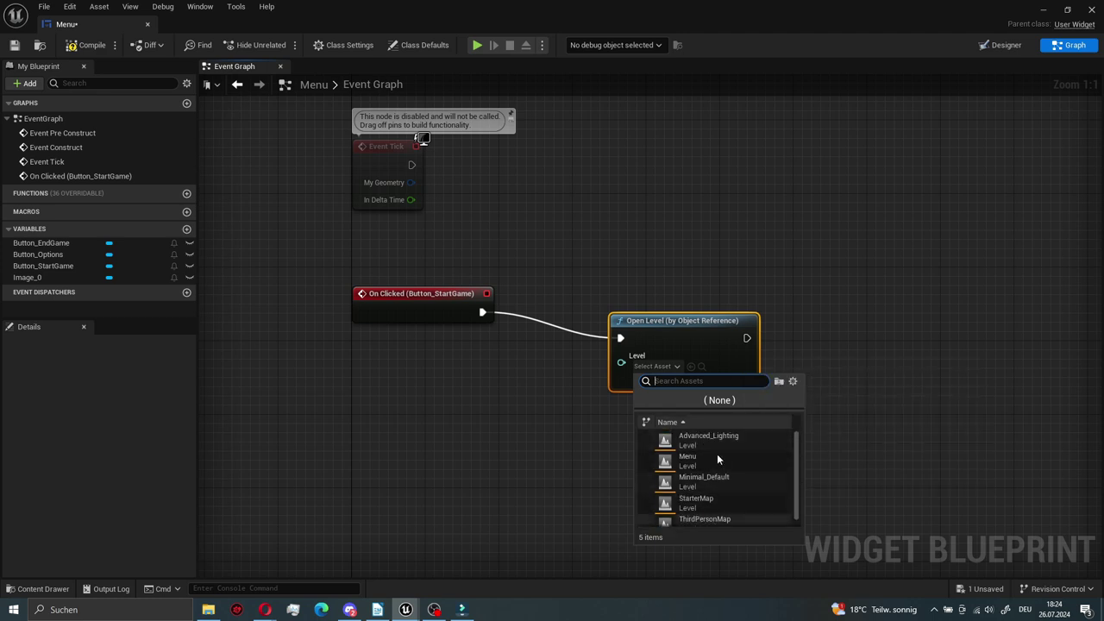
click(723, 515)
- Align the Open Level node beside the start-game click event after checking the level maps
drag(684, 339, 703, 302)
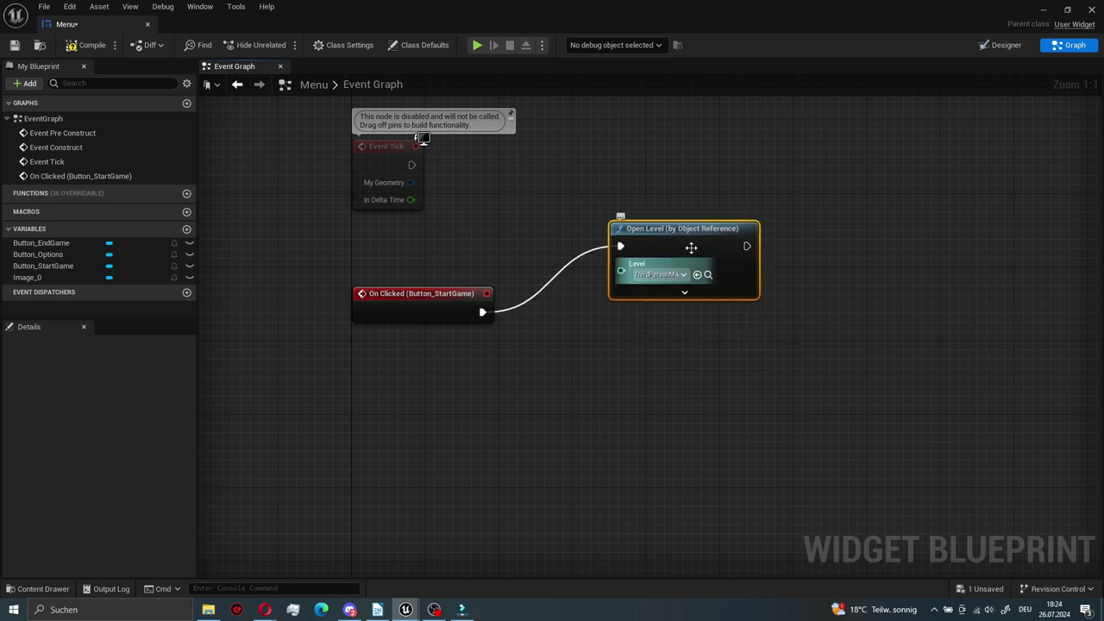
double_click(707, 23)
click(52, 537)
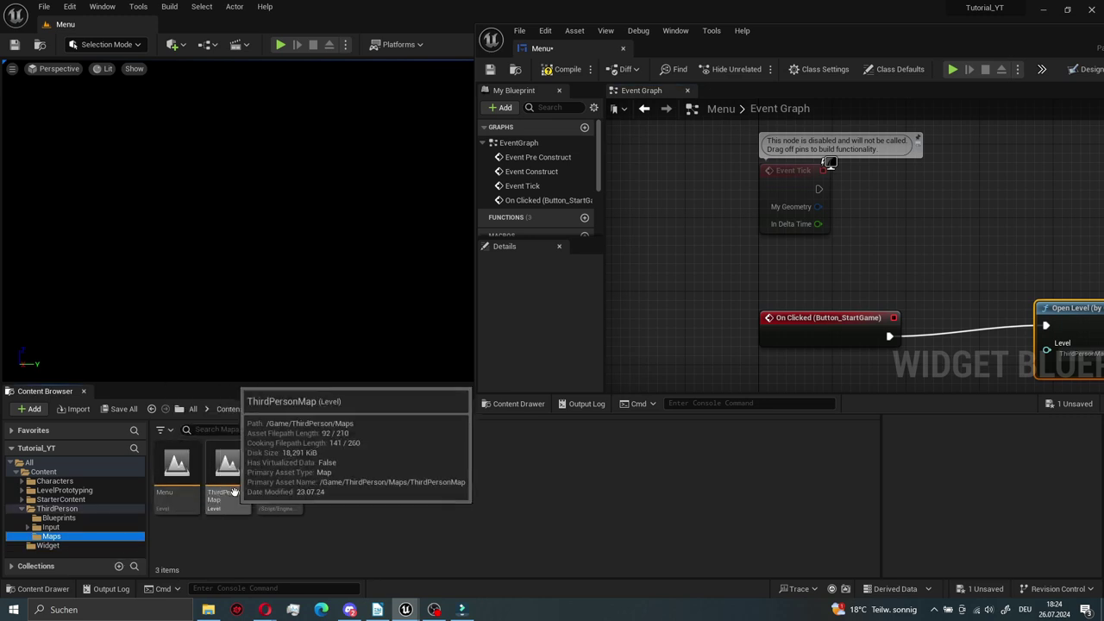
drag(822, 32, 535, 213)
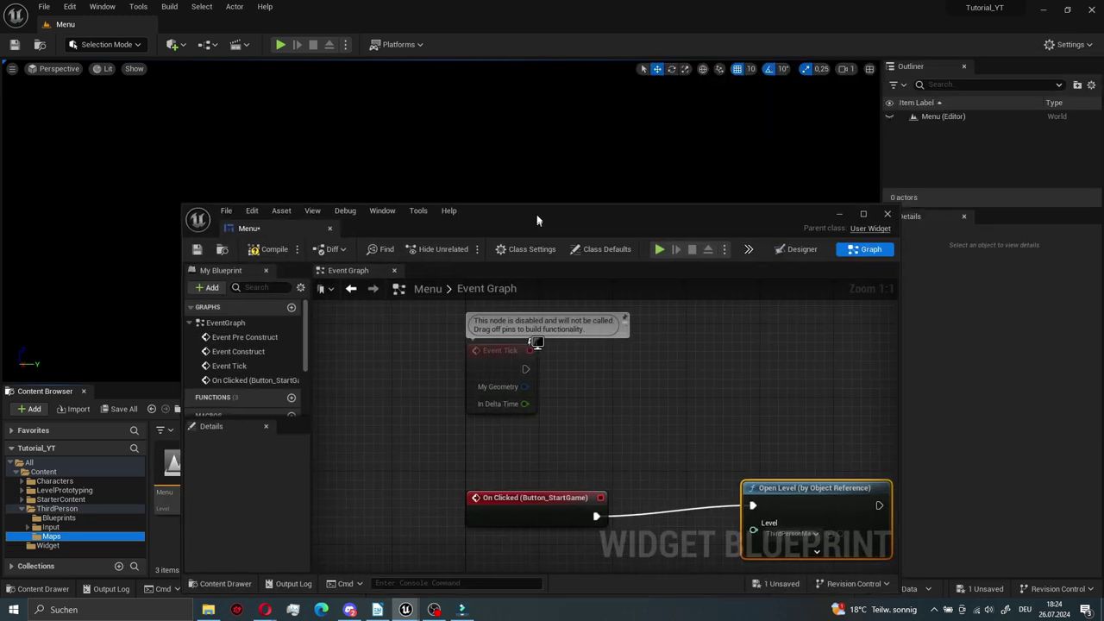
double_click(536, 213)
right_drag(544, 421, 423, 424)
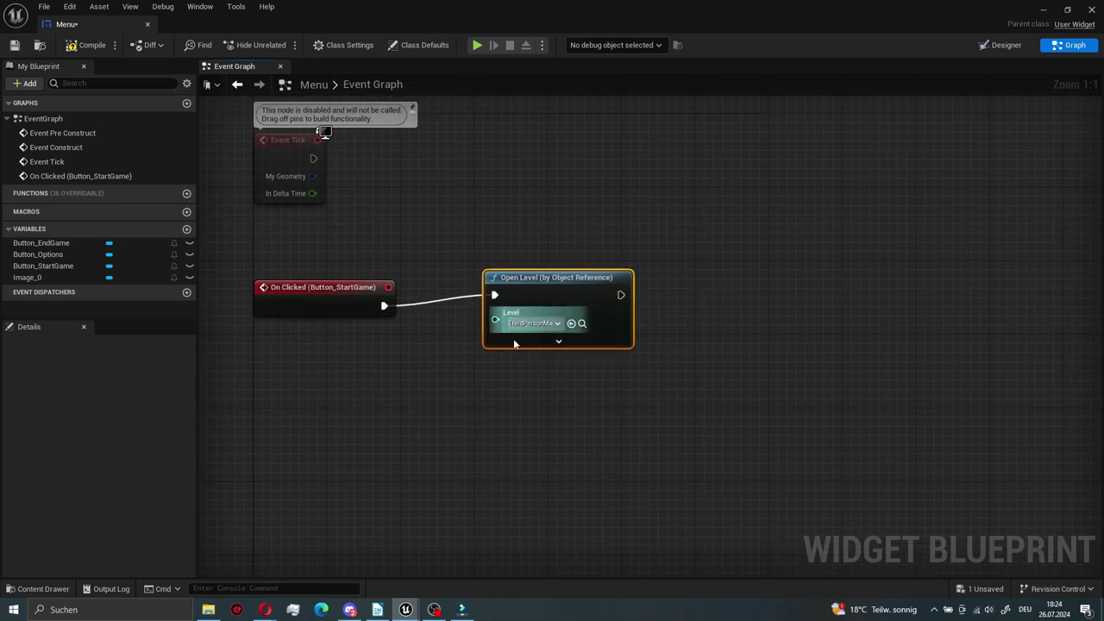
drag(296, 288, 296, 277)
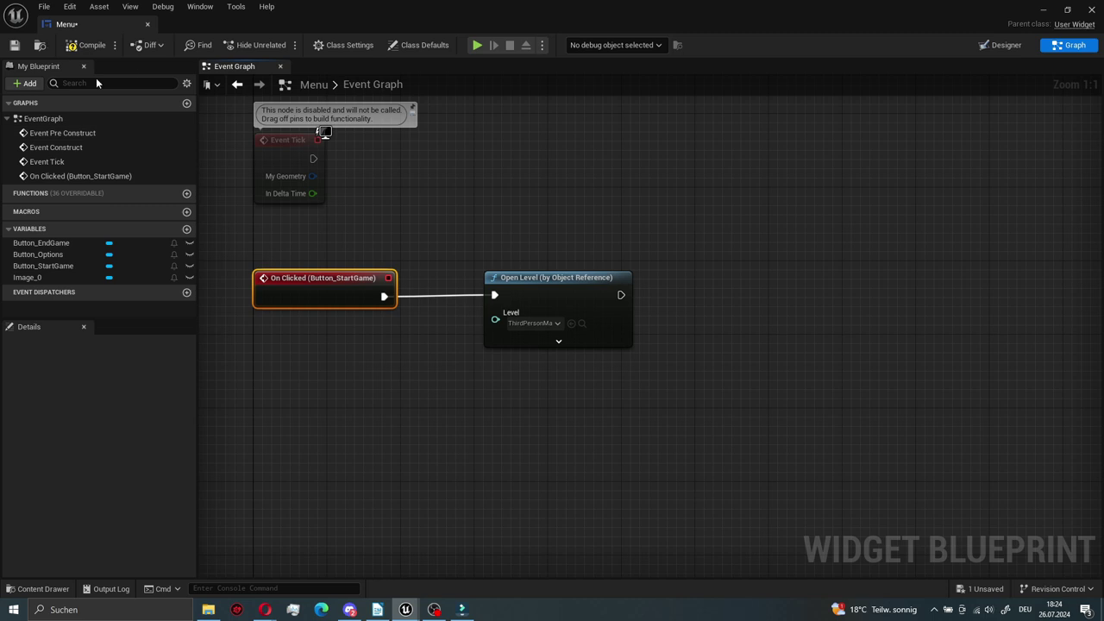
right_drag(401, 330, 508, 406)
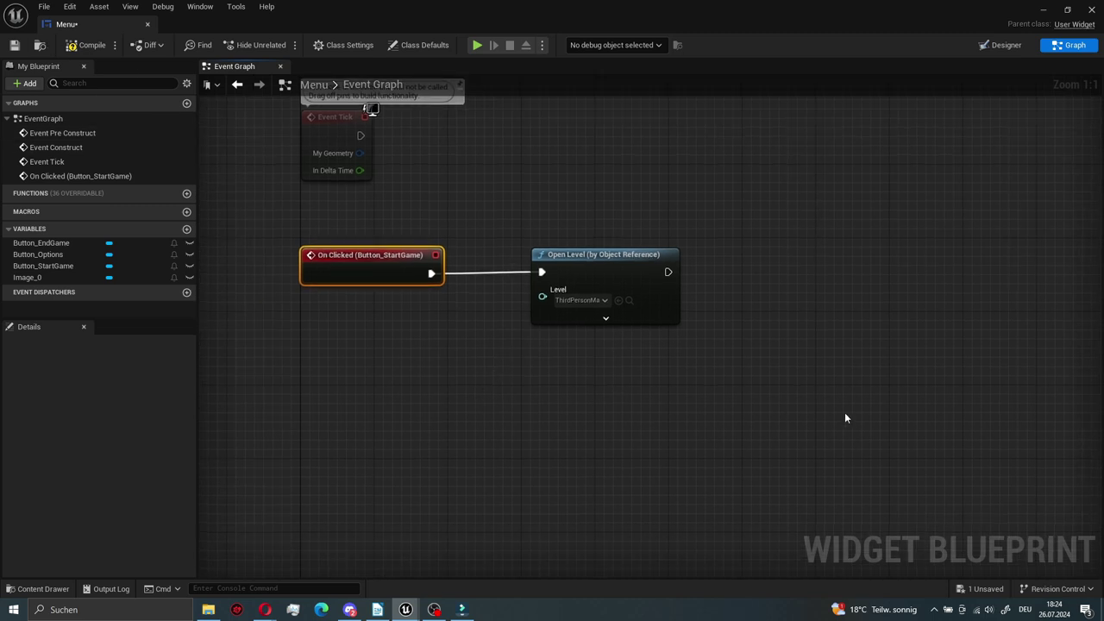
- Add On Clicked events for Button_Options and Button_EndGame
click(60, 256)
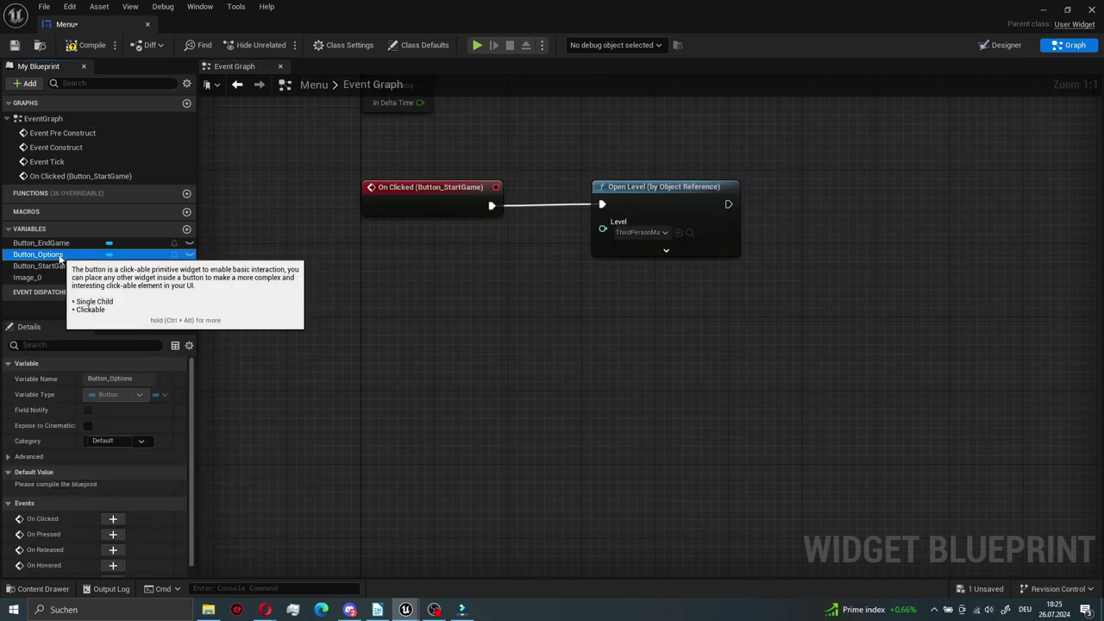
scroll(82, 478, down, 1)
click(113, 506)
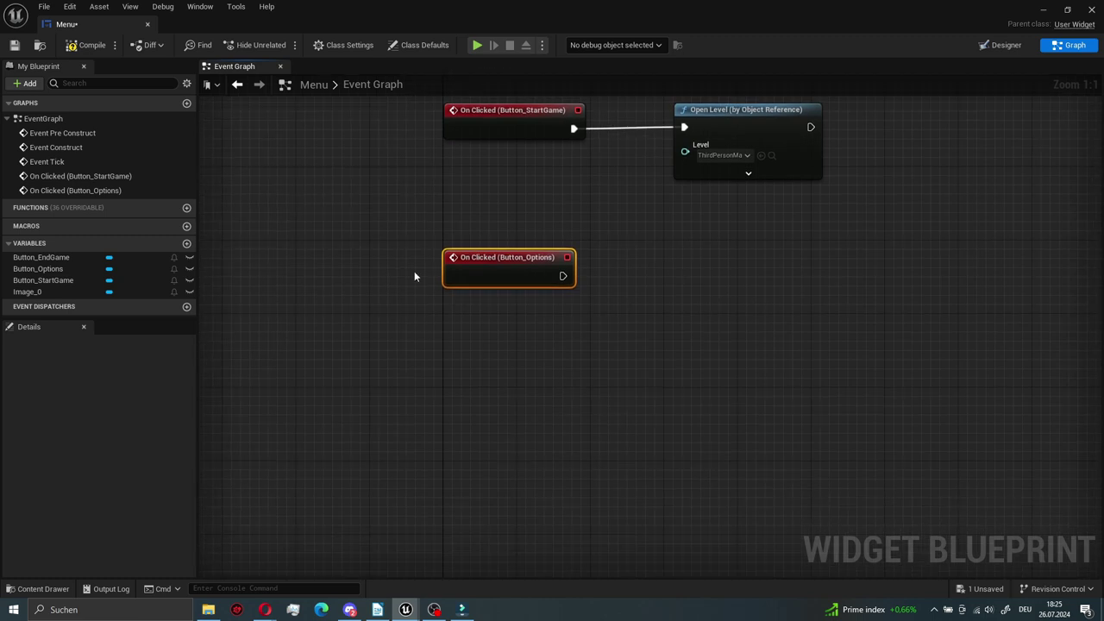
click(52, 259)
click(111, 509)
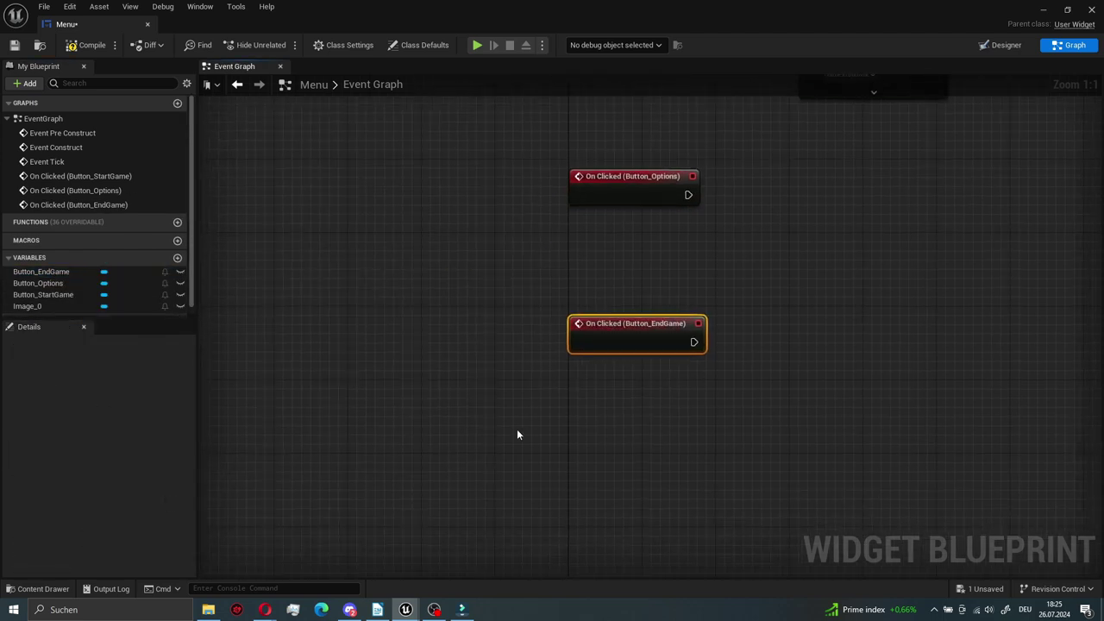
- Connect a Quit Game node to the end-game click event
click(506, 427)
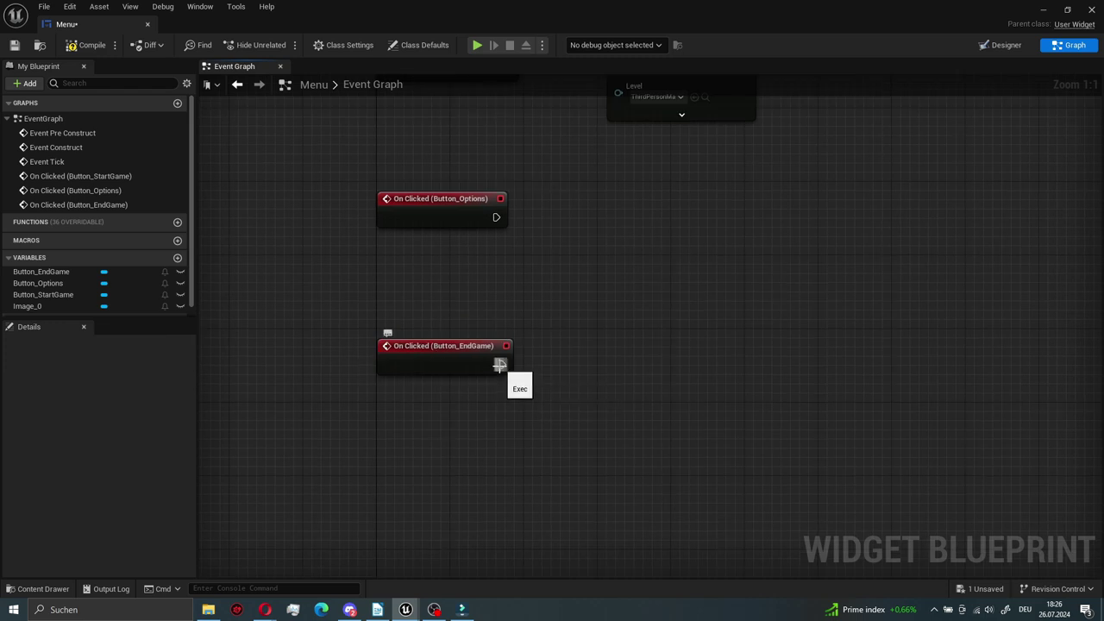
drag(499, 365, 635, 373)
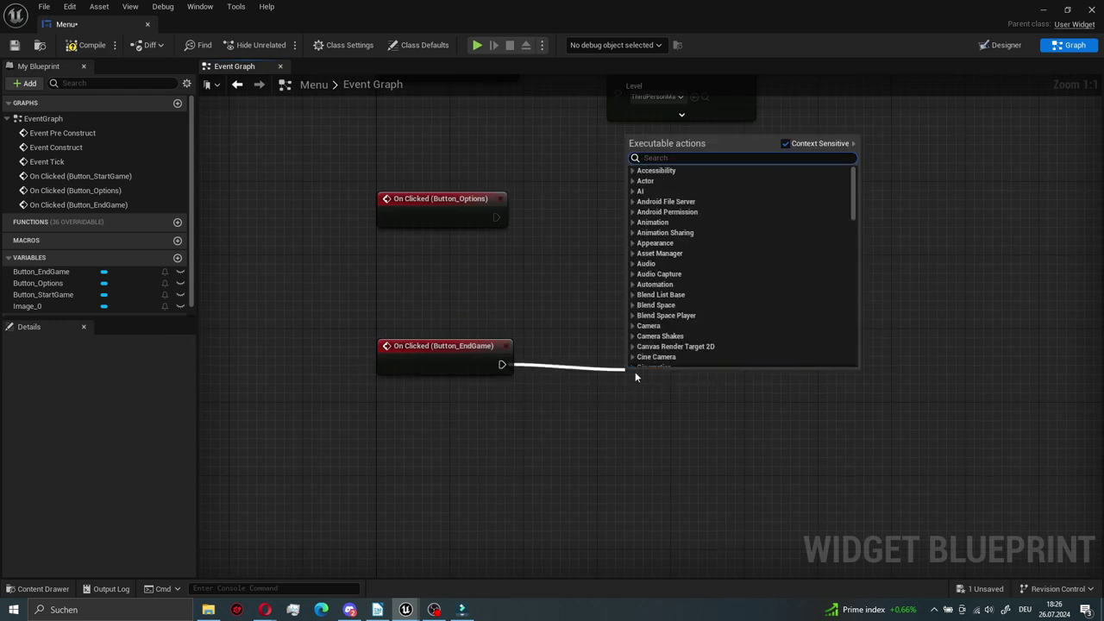
text(qui)
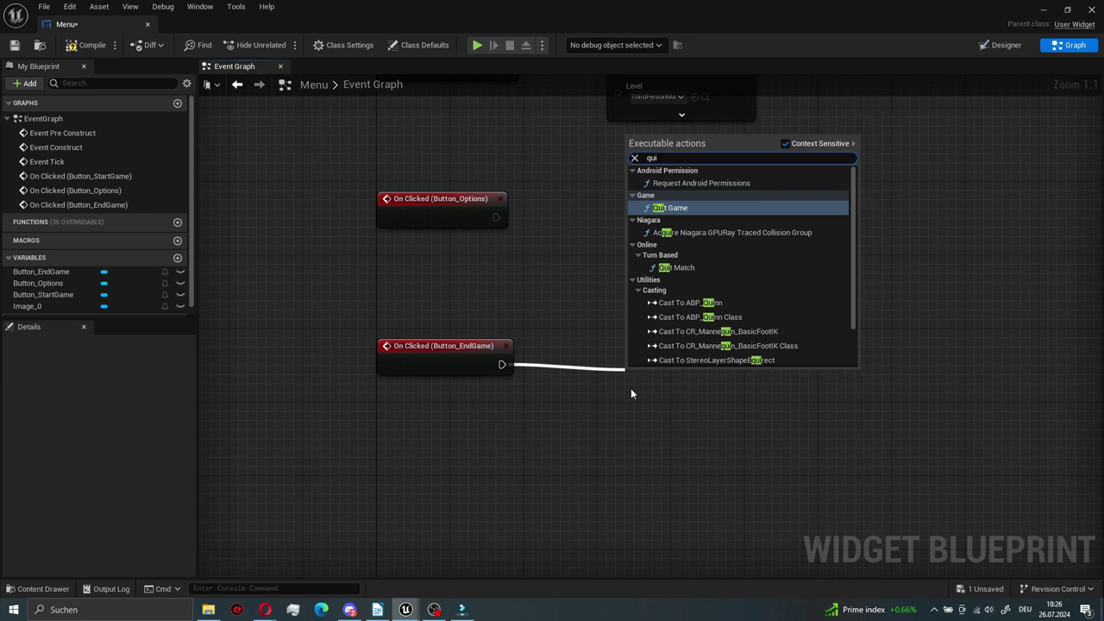
click(684, 207)
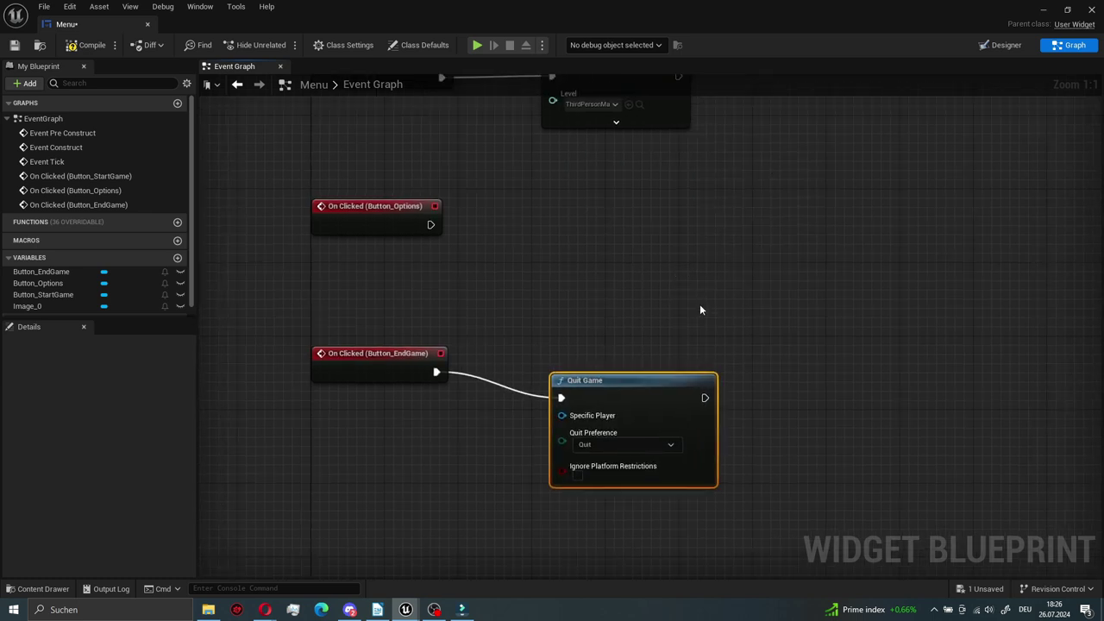
scroll(699, 310, down, 2)
right_drag(687, 368, 681, 345)
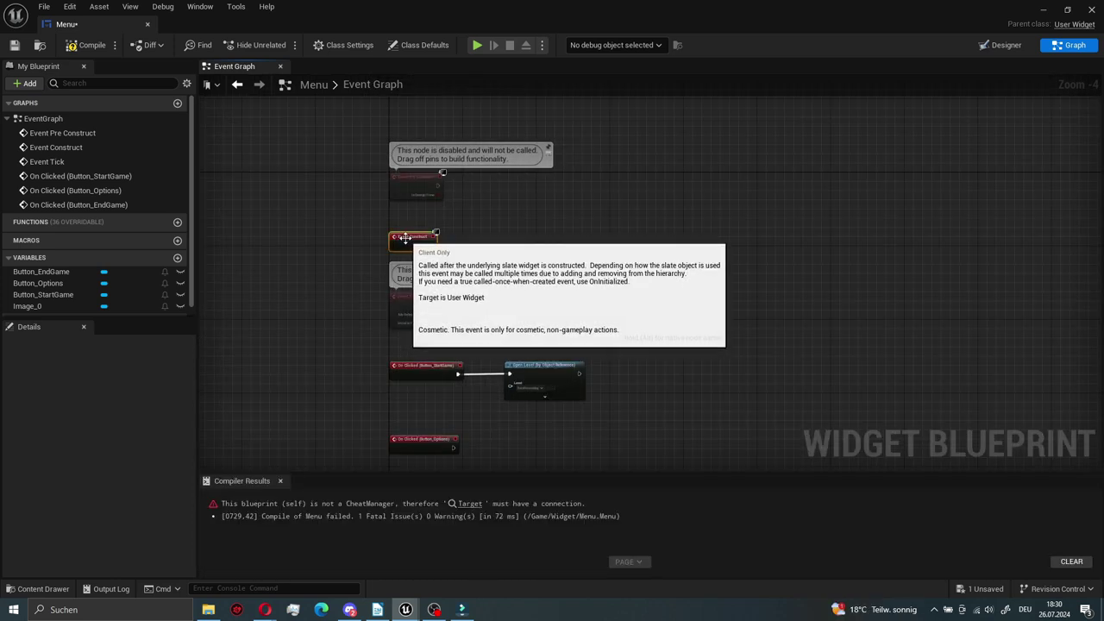
- Move the disabled Event Tick node to the top right, drop Event Construct below, and zoom in
drag(431, 326, 346, 276)
drag(401, 298, 583, 186)
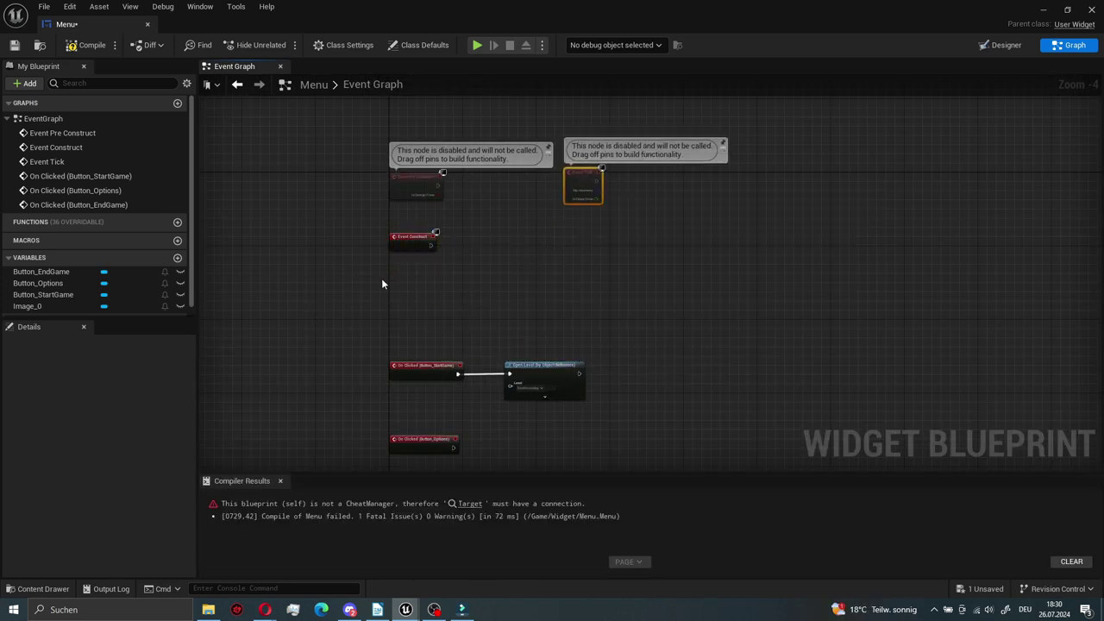
drag(409, 246, 409, 307)
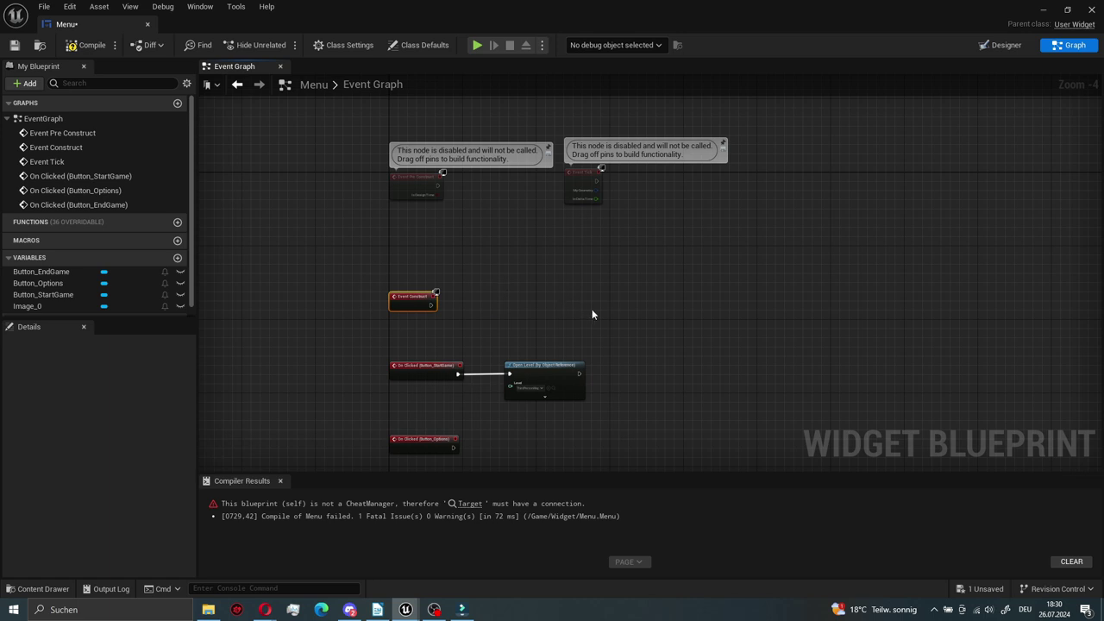
right_drag(592, 314, 578, 288)
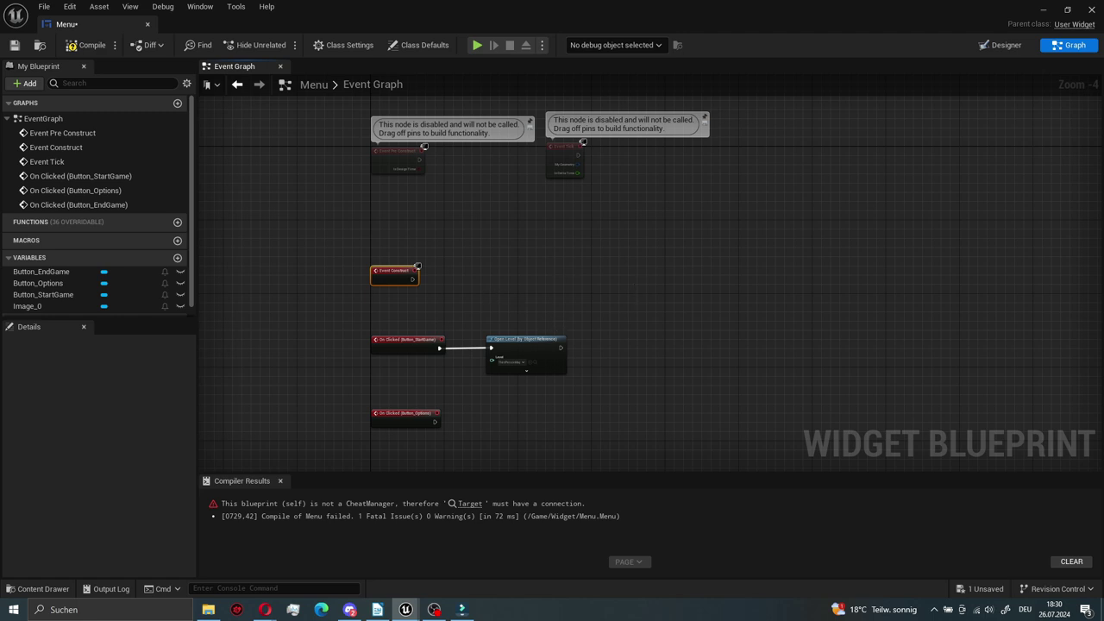
scroll(414, 229, up, 2)
scroll(446, 256, up, 1)
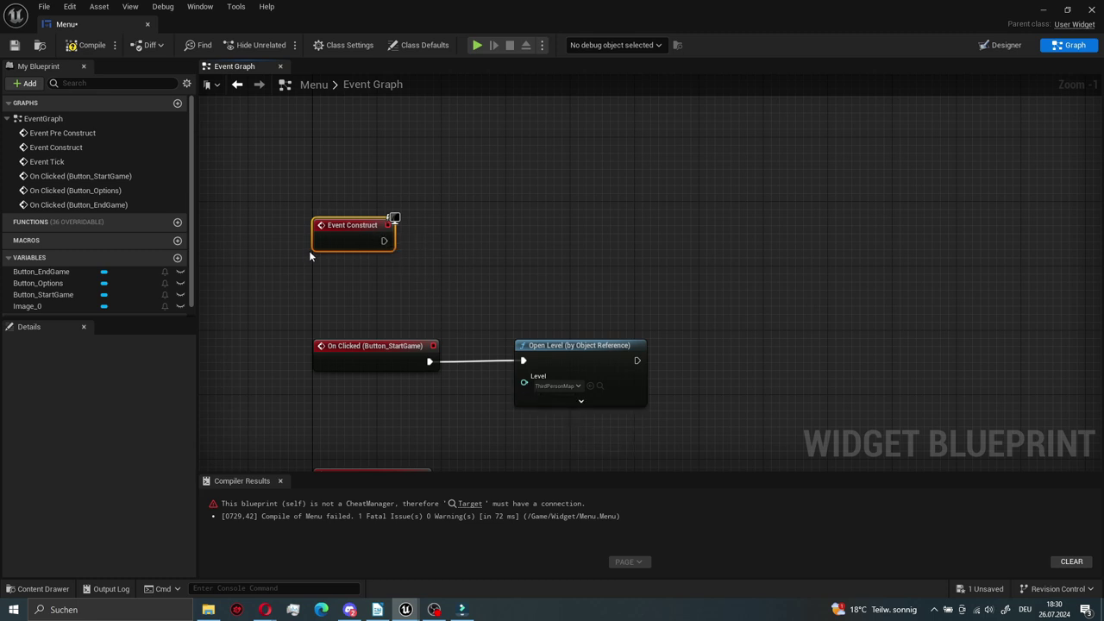
- Add a SET Show Mouse Cursor node after Event Construct
drag(384, 242, 512, 242)
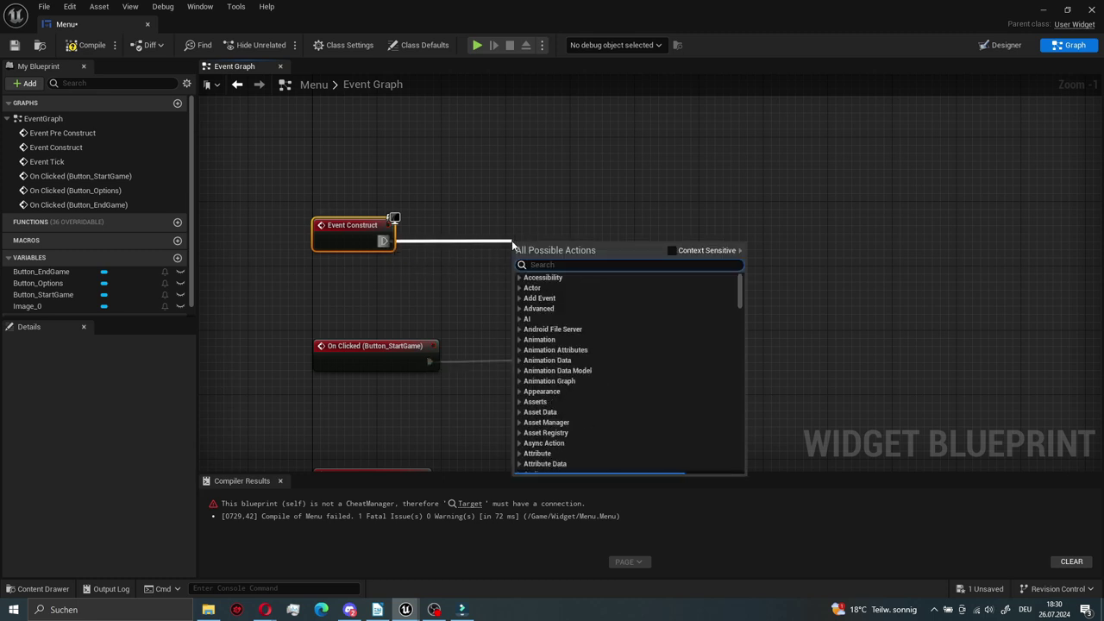
text(show )
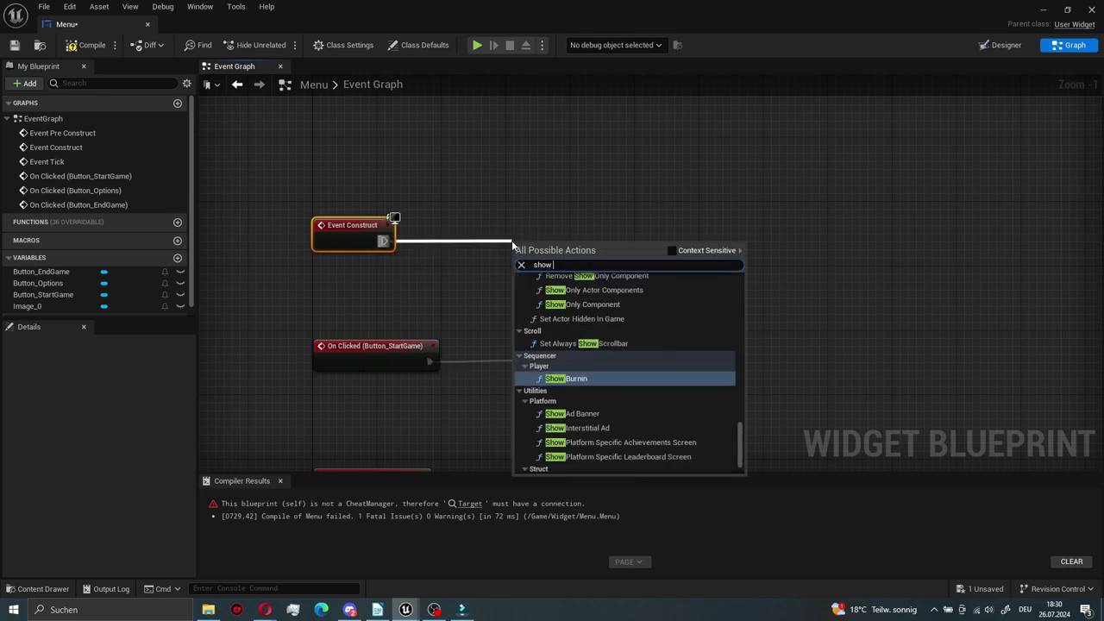
text(mous)
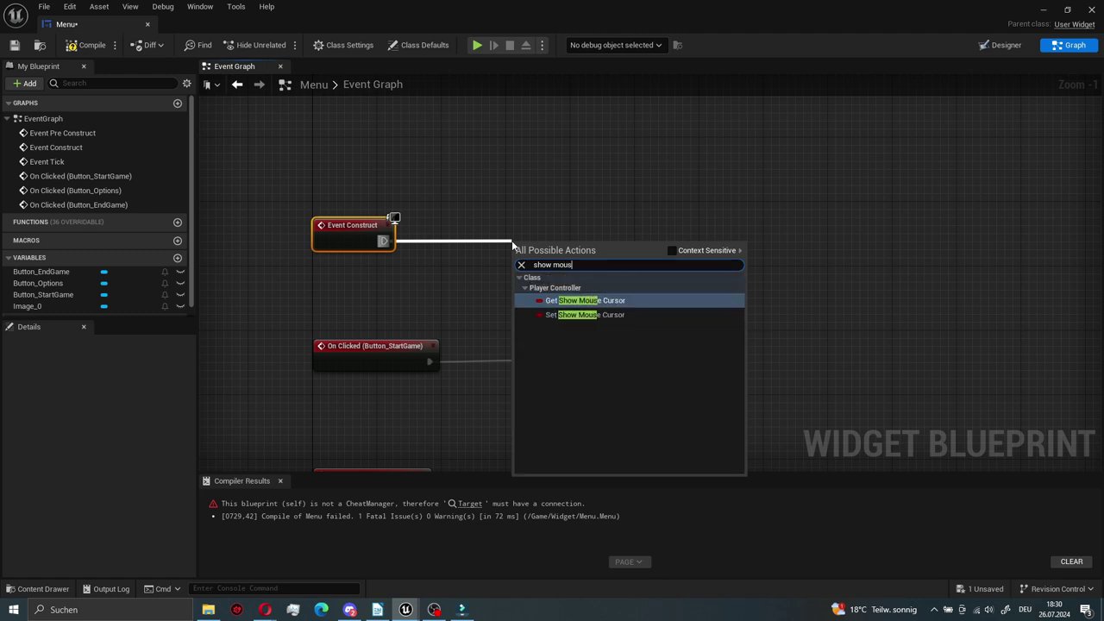
click(604, 315)
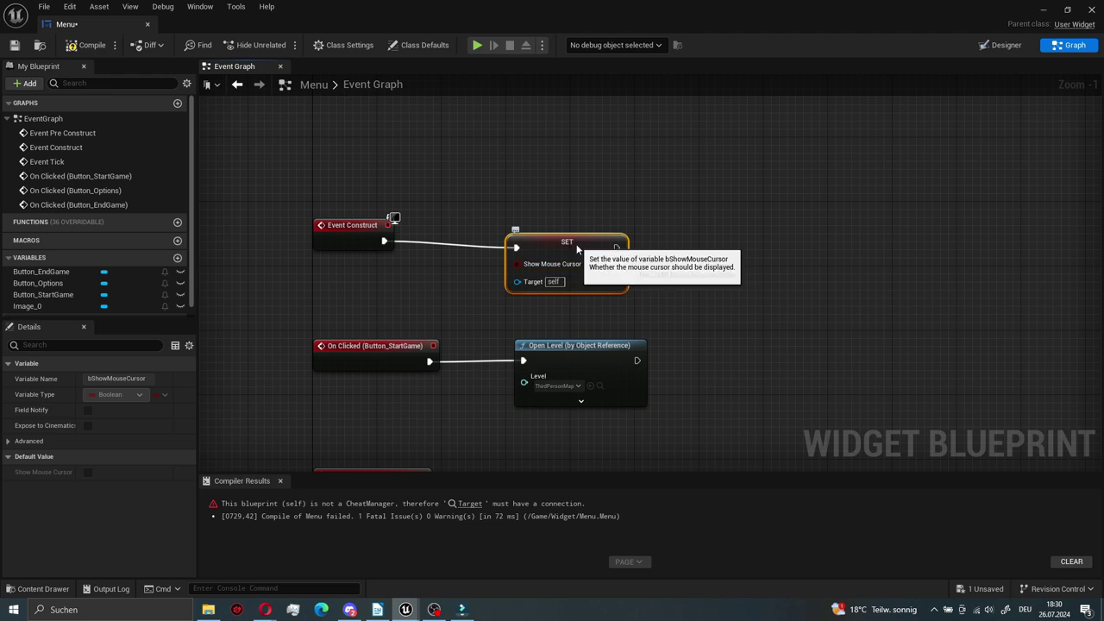
drag(569, 244, 586, 236)
- Add a Get Player Controller node beneath Event Construct
right_click(351, 312)
text(player)
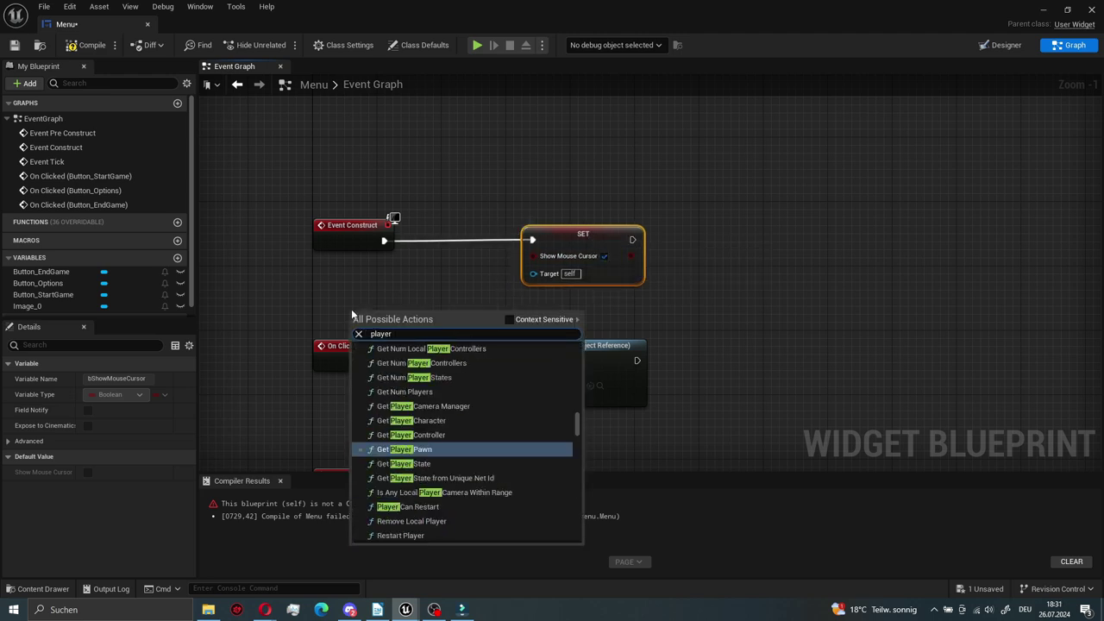
text( cont)
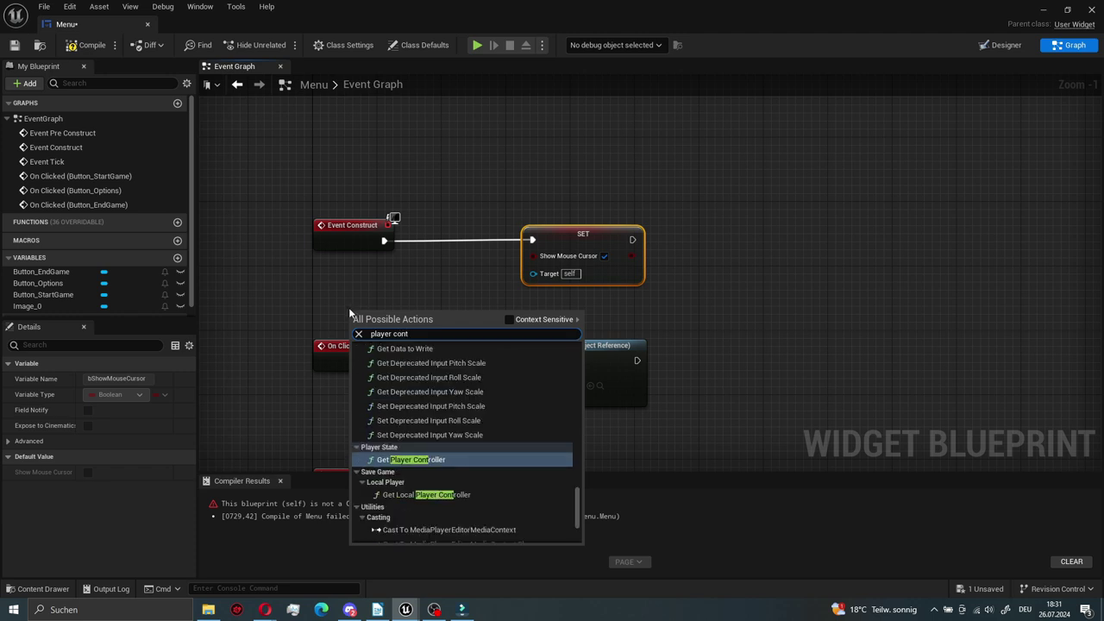
click(483, 463)
mouse_move(404, 336)
mouse_down()
mouse_move(379, 287)
mouse_move(533, 273)
mouse_up()
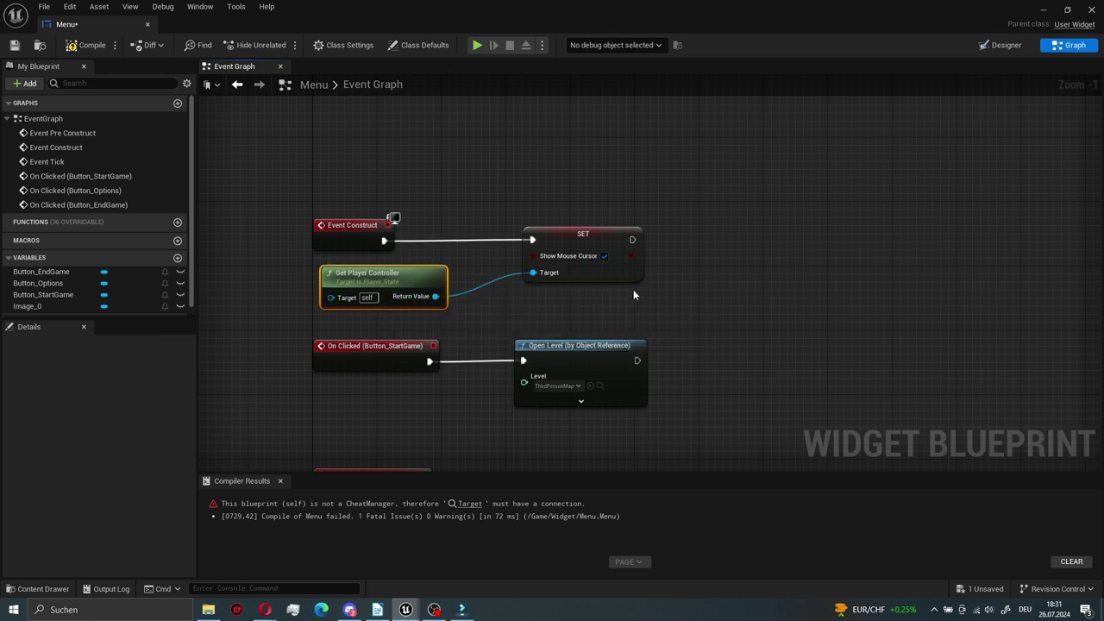
scroll(633, 295, down, 1)
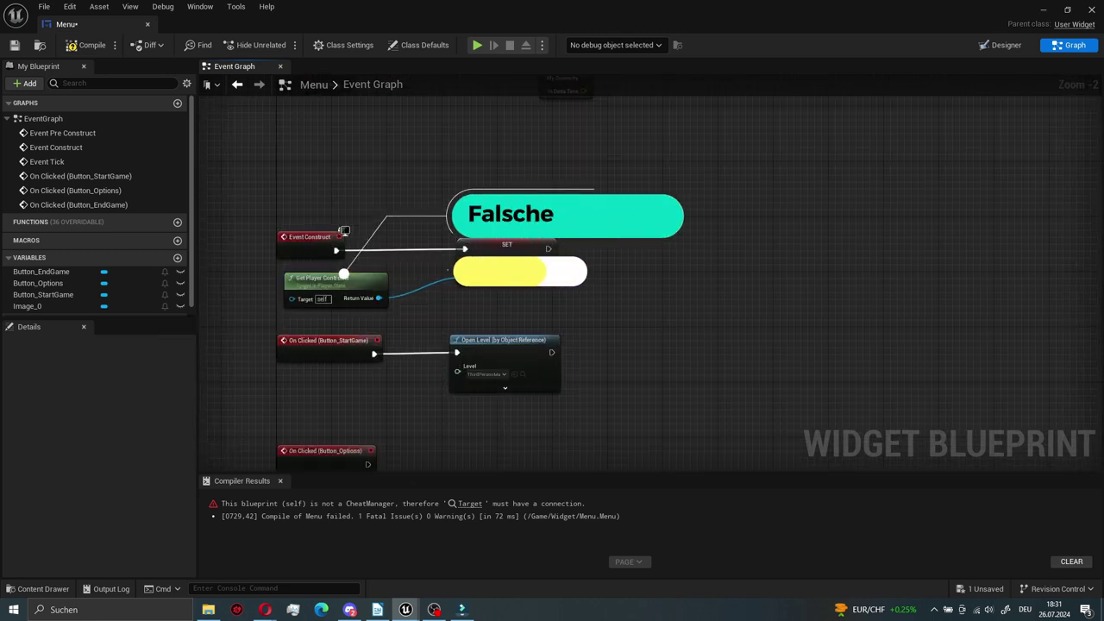
- Chain Set Input Mode UI Only after SET, feed it the player controller, and align the nodes
drag(548, 248, 678, 258)
text(set)
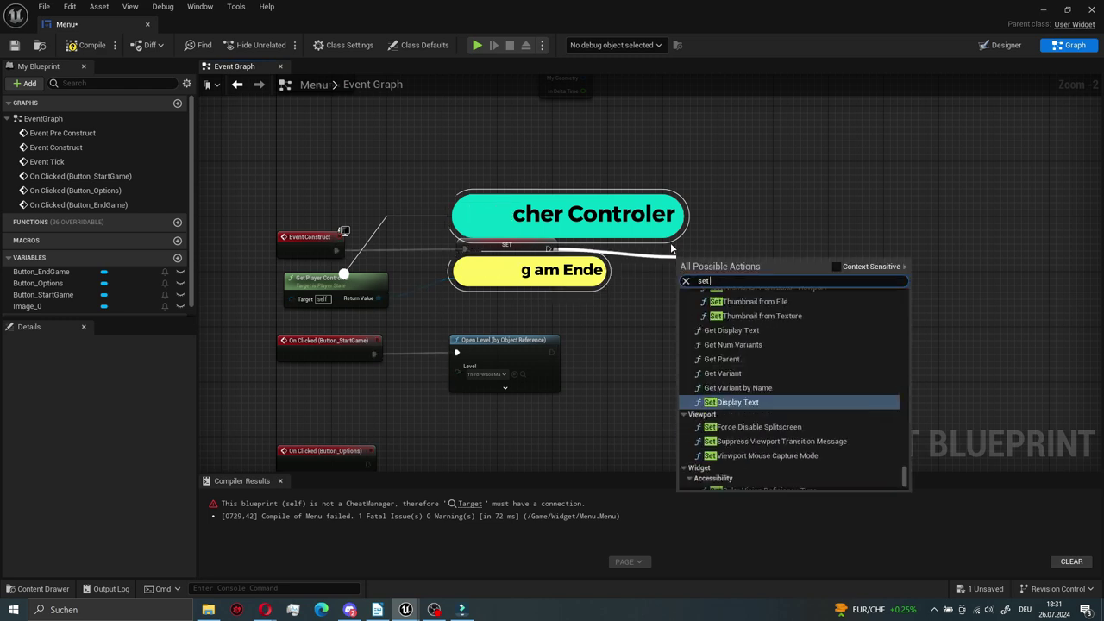
text( in)
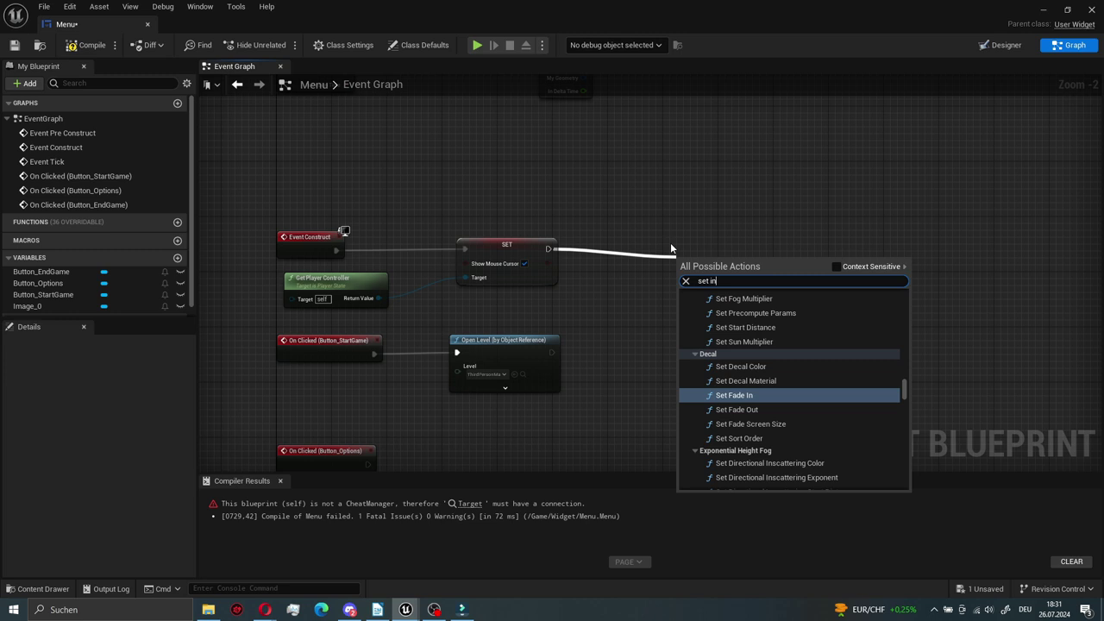
text(put mod)
text(e)
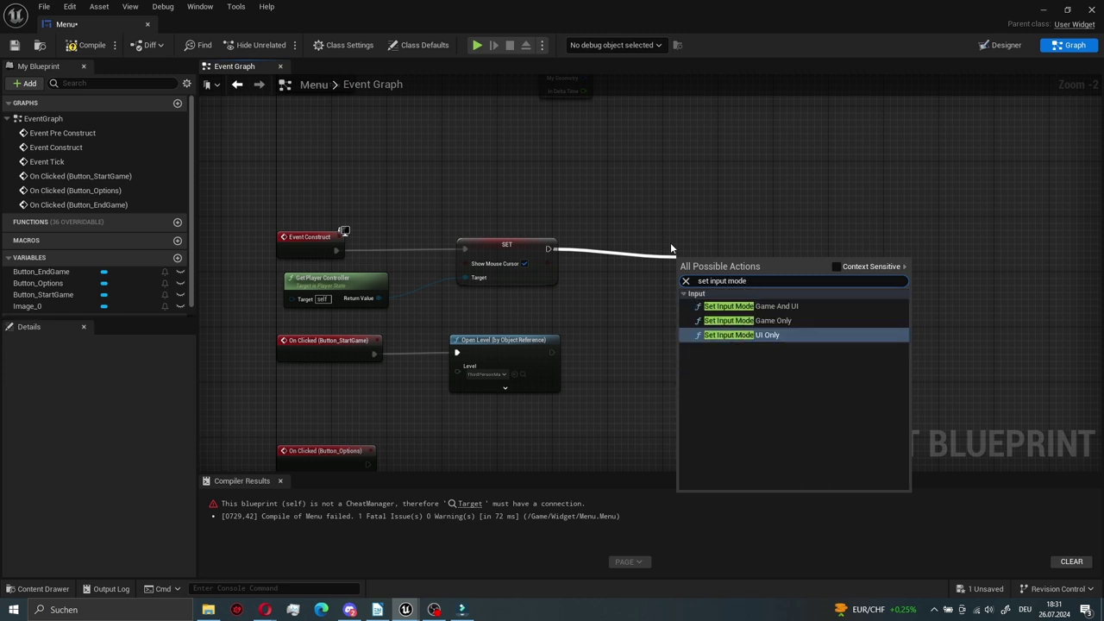
click(756, 334)
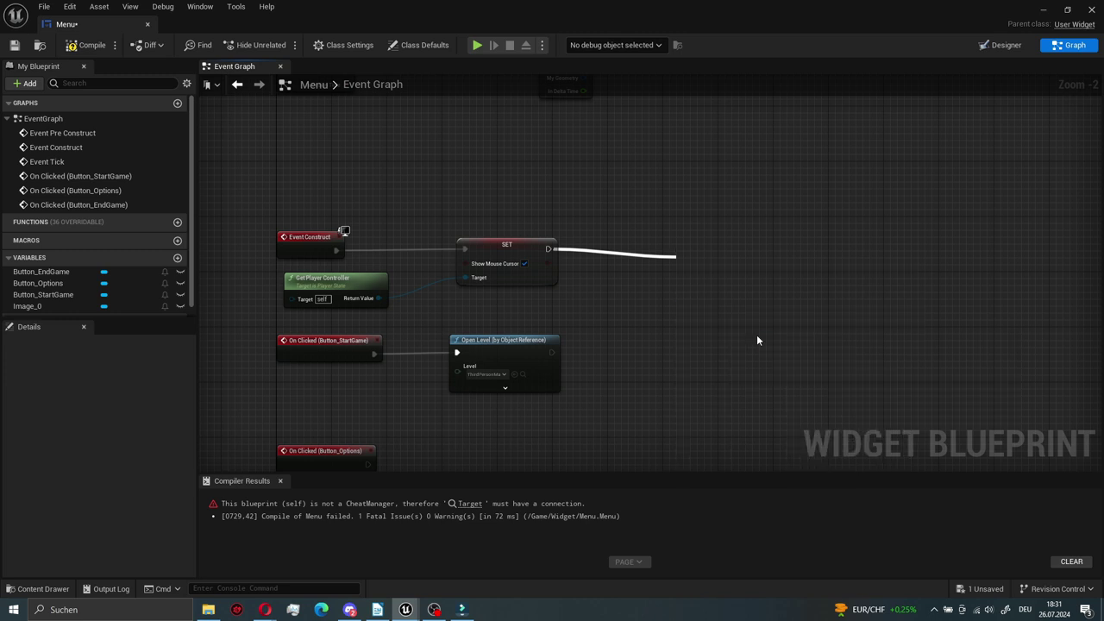
drag(701, 268, 667, 241)
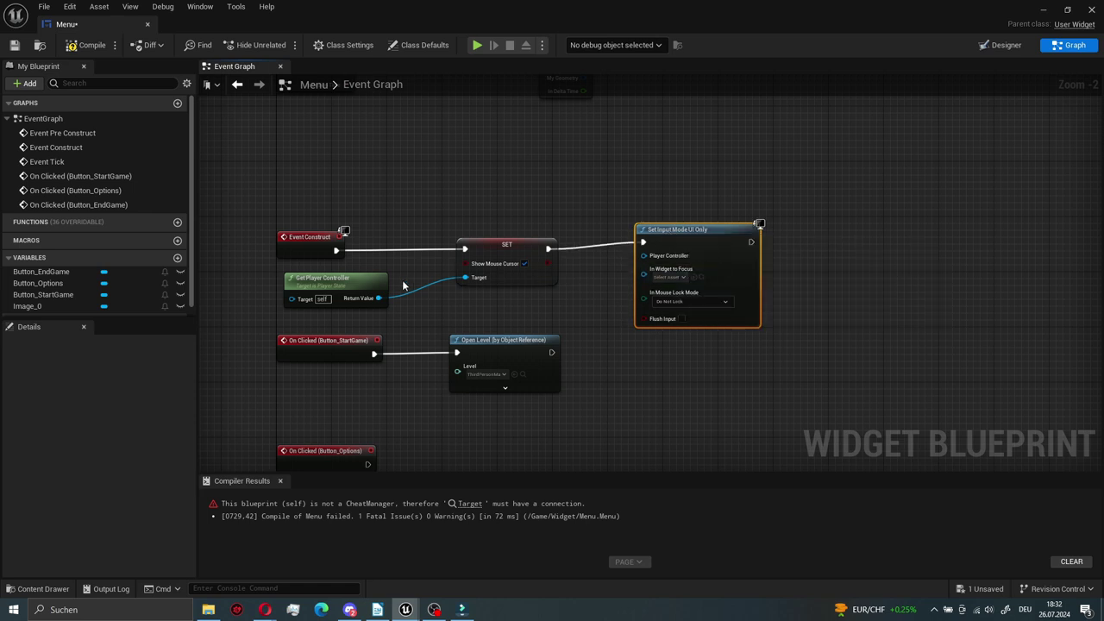
drag(378, 298, 644, 256)
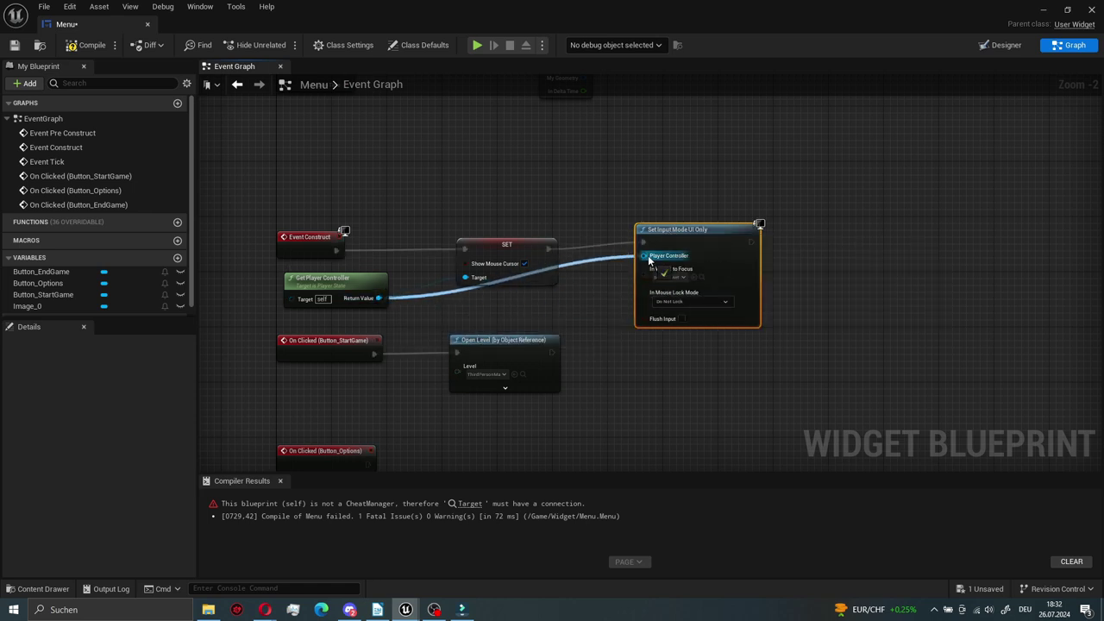
drag(507, 244, 527, 224)
mouse_move(680, 256)
mouse_down()
mouse_move(717, 252)
mouse_move(682, 265)
mouse_up()
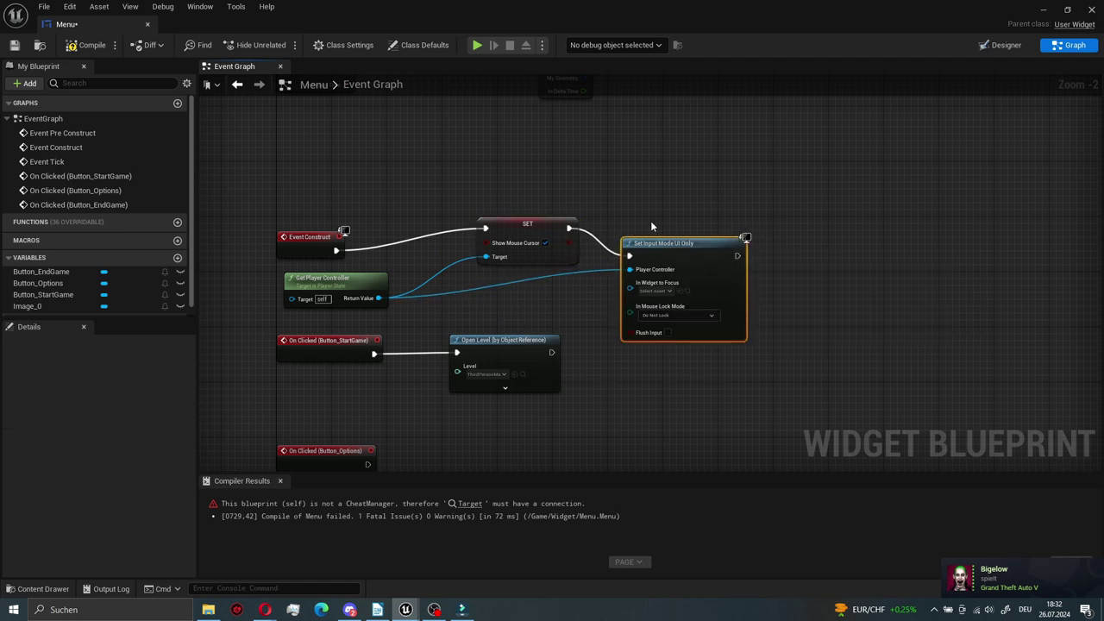
drag(657, 255, 659, 242)
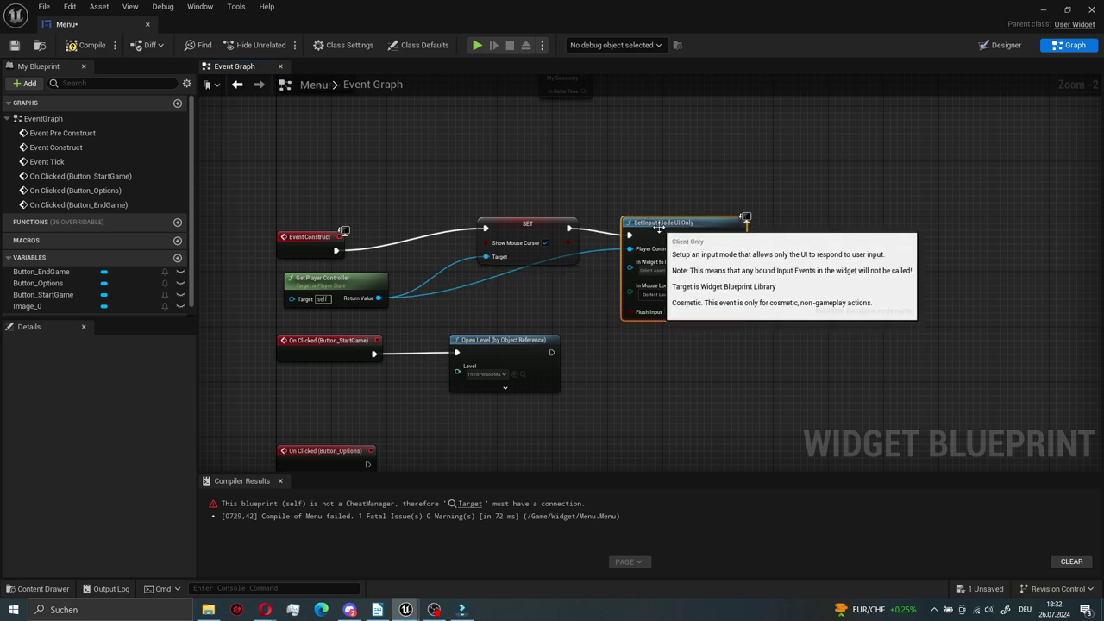
drag(503, 227, 492, 218)
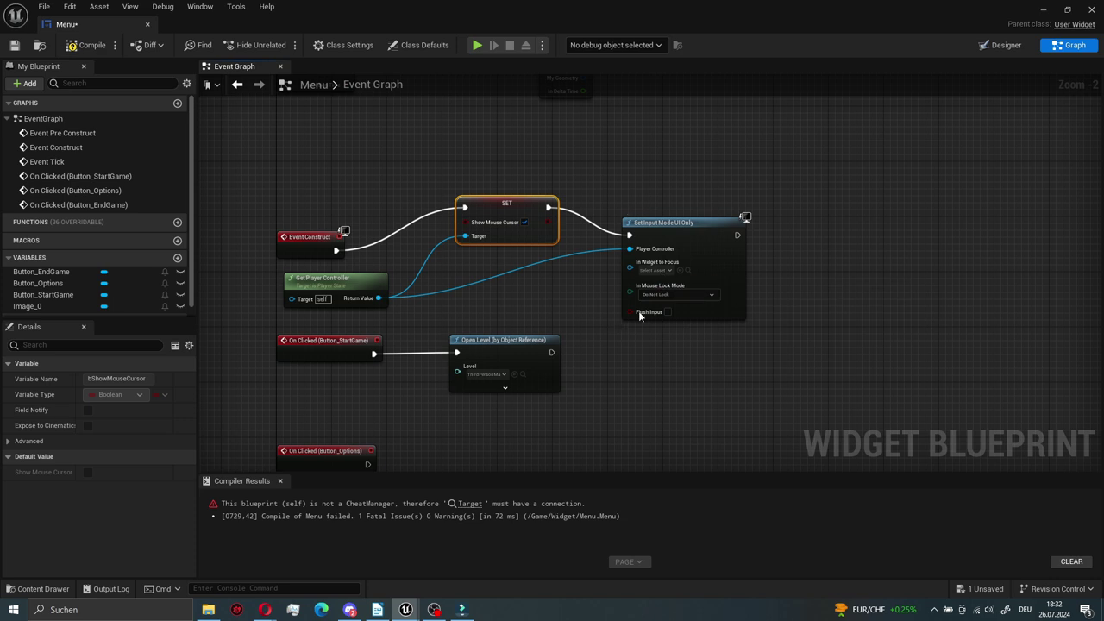
drag(675, 240, 645, 239)
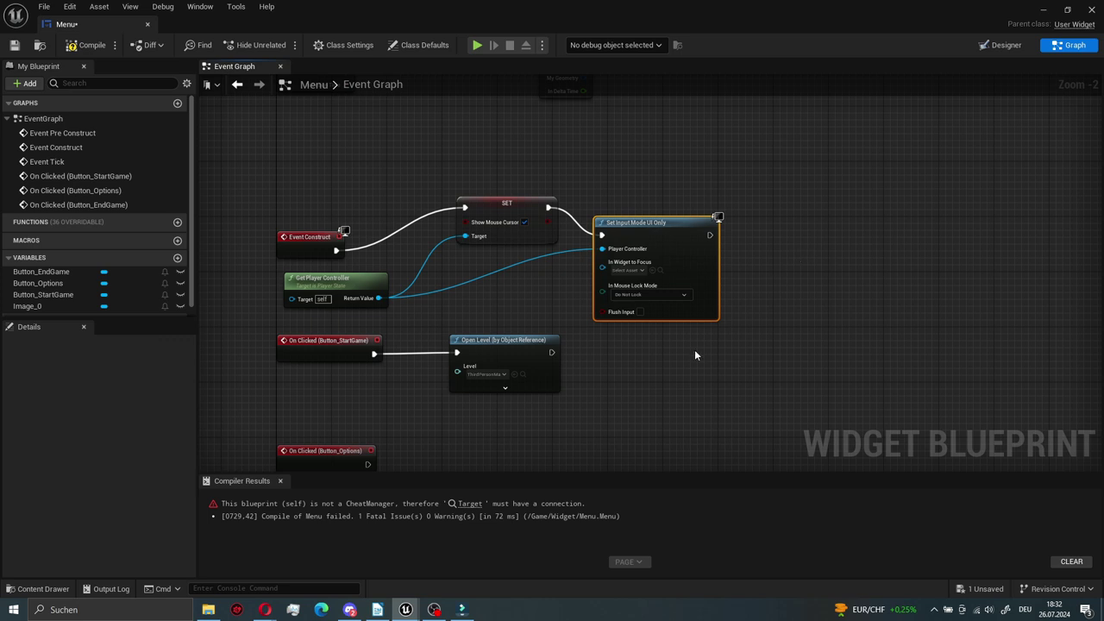
- Move the StartGame event and Open Level nodes lower to make room
scroll(637, 330, down, 1)
scroll(636, 331, down, 1)
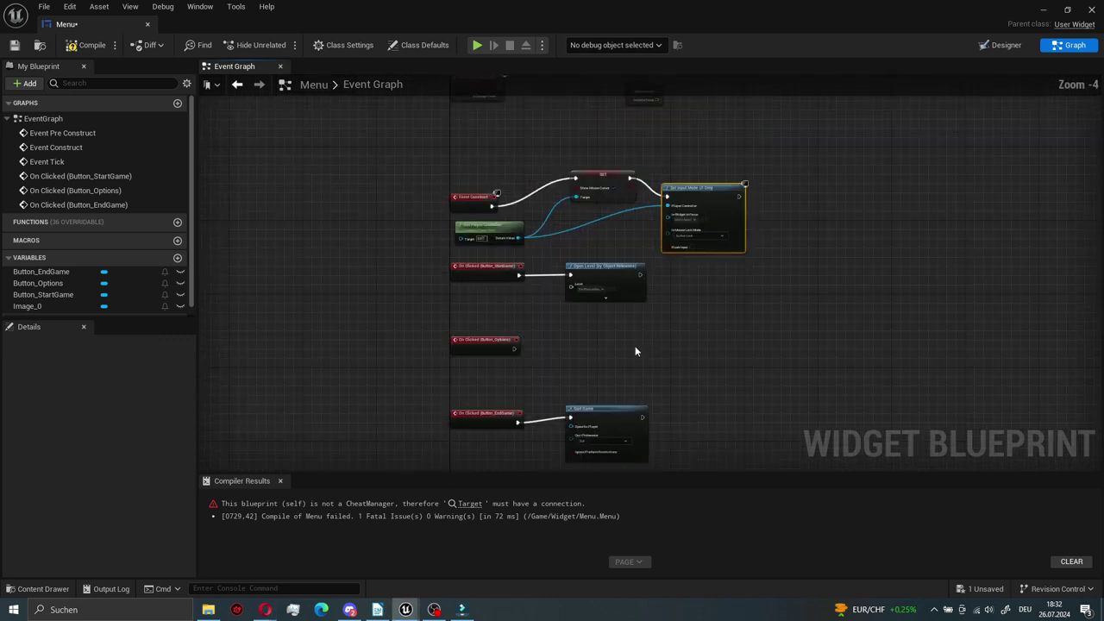
scroll(580, 318, up, 1)
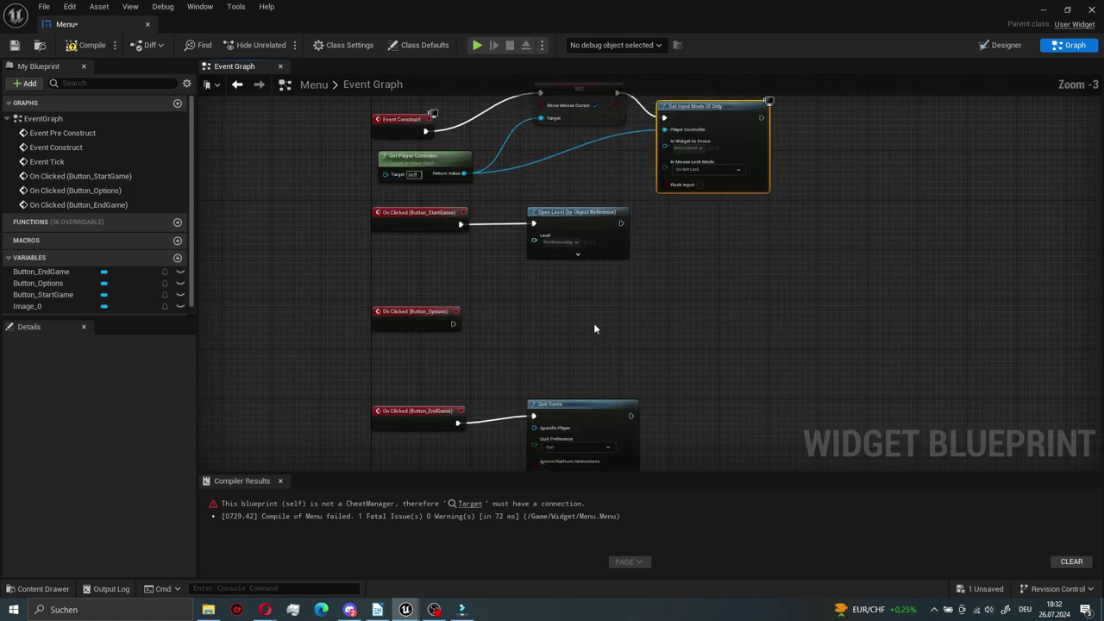
mouse_move(593, 322)
mouse_down()
mouse_move(411, 247)
mouse_move(411, 273)
mouse_up()
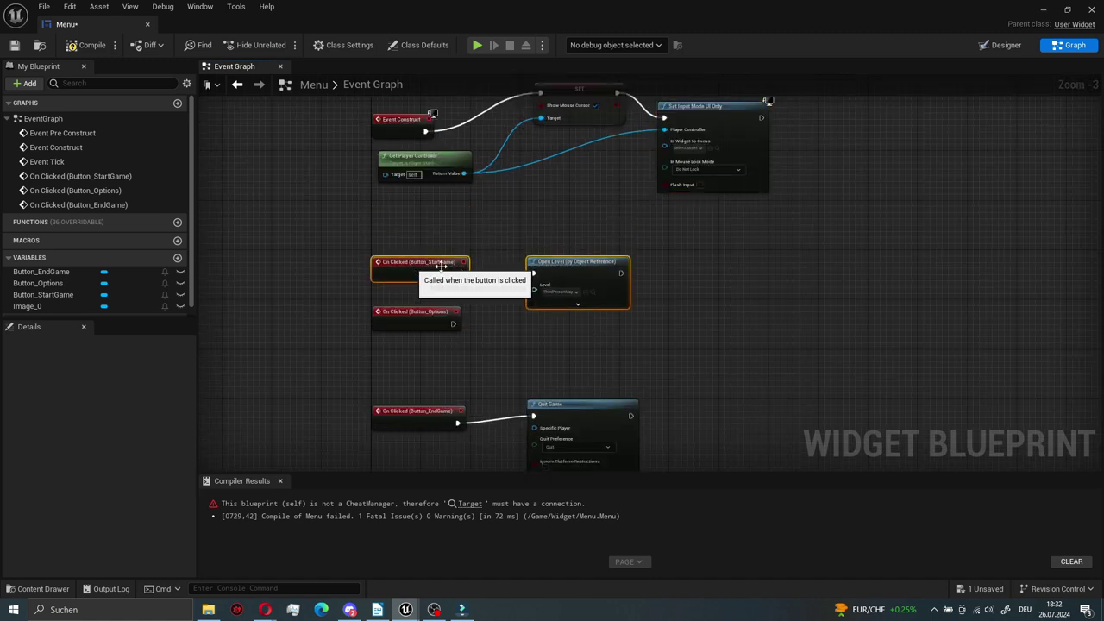
right_drag(628, 203, 624, 230)
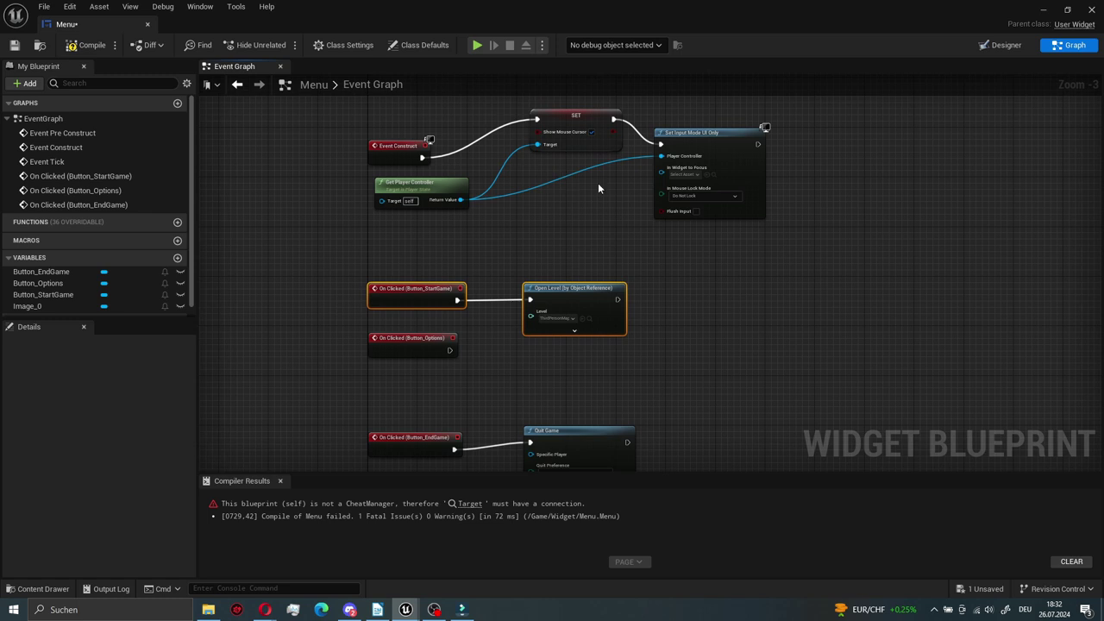
- Duplicate the SET node after Open Level with Show Mouse Cursor unchecked, targeting the player controller
drag(712, 245, 560, 107)
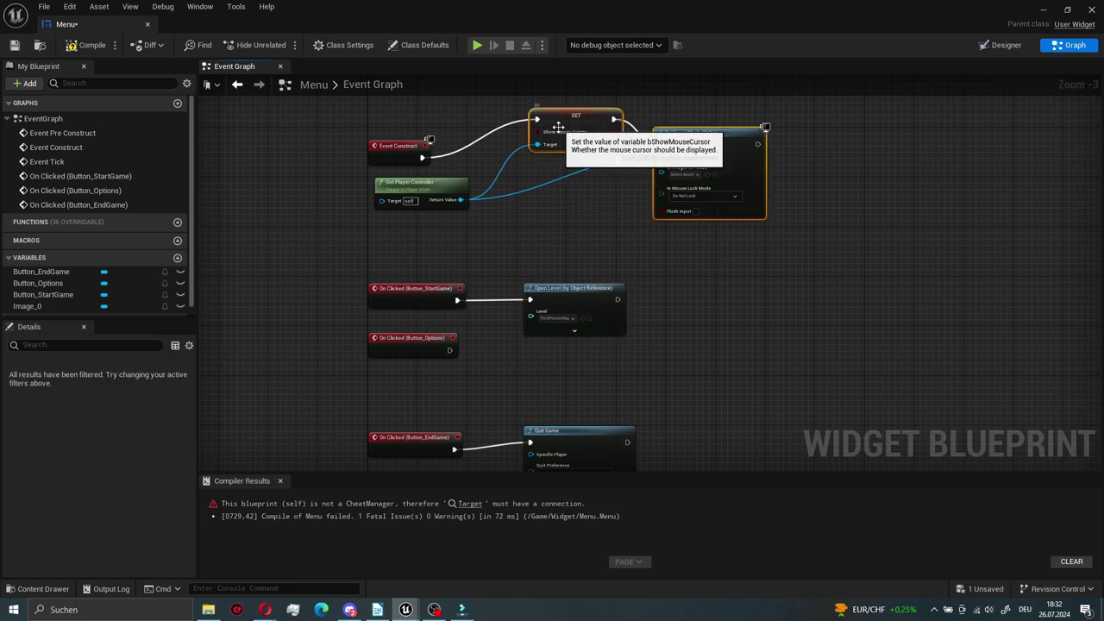
key(ctrl+c)
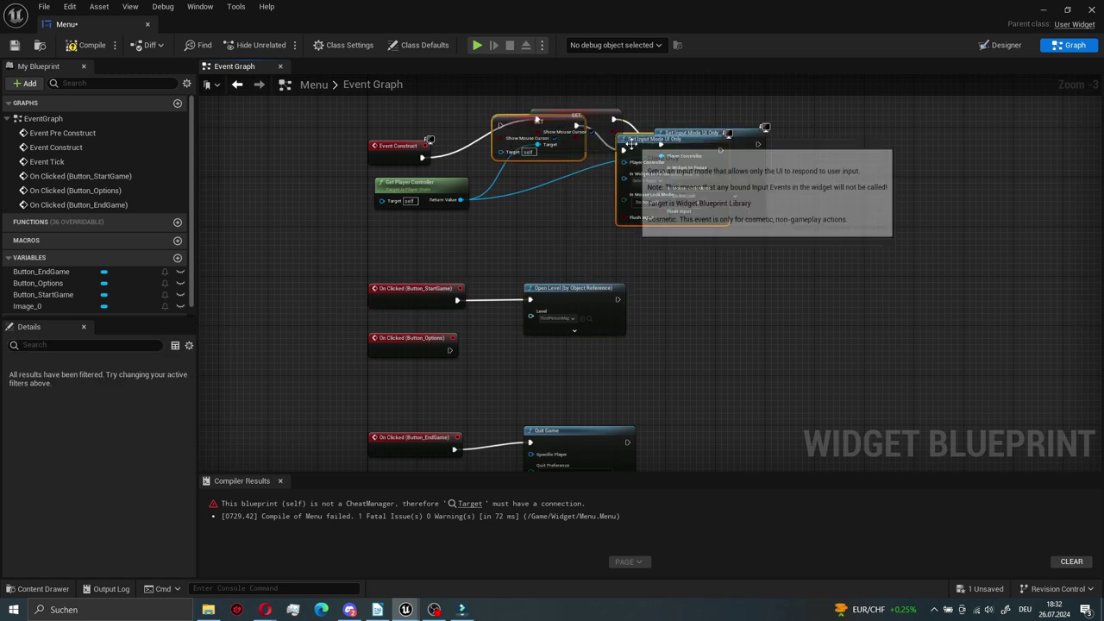
key(ctrl+v)
drag(760, 361, 815, 308)
drag(617, 299, 686, 294)
click(836, 310)
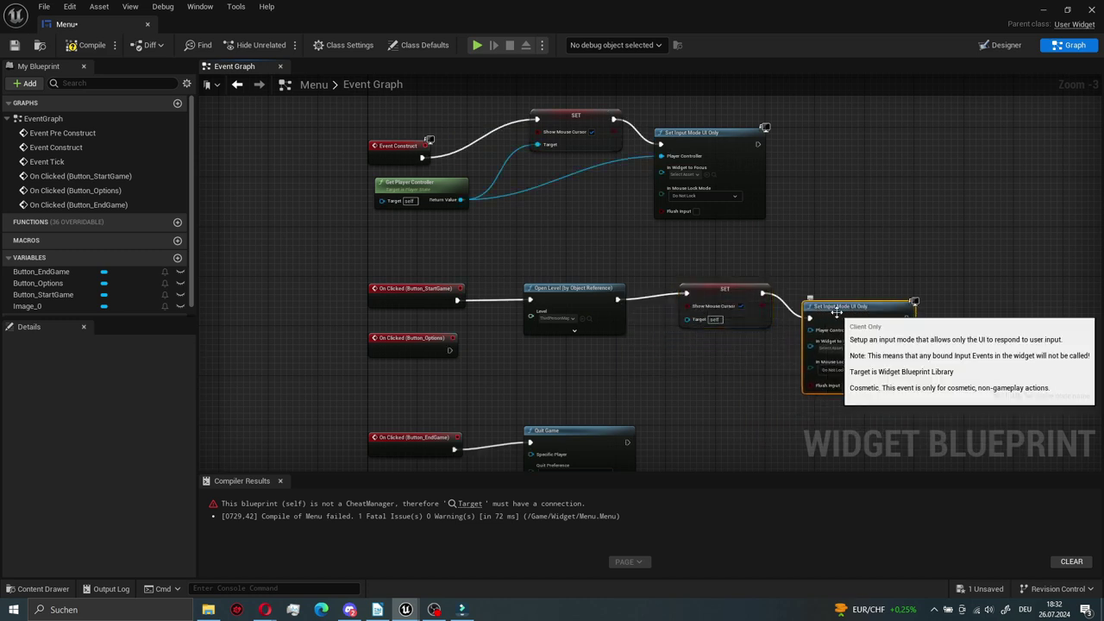
key(Delete)
click(740, 306)
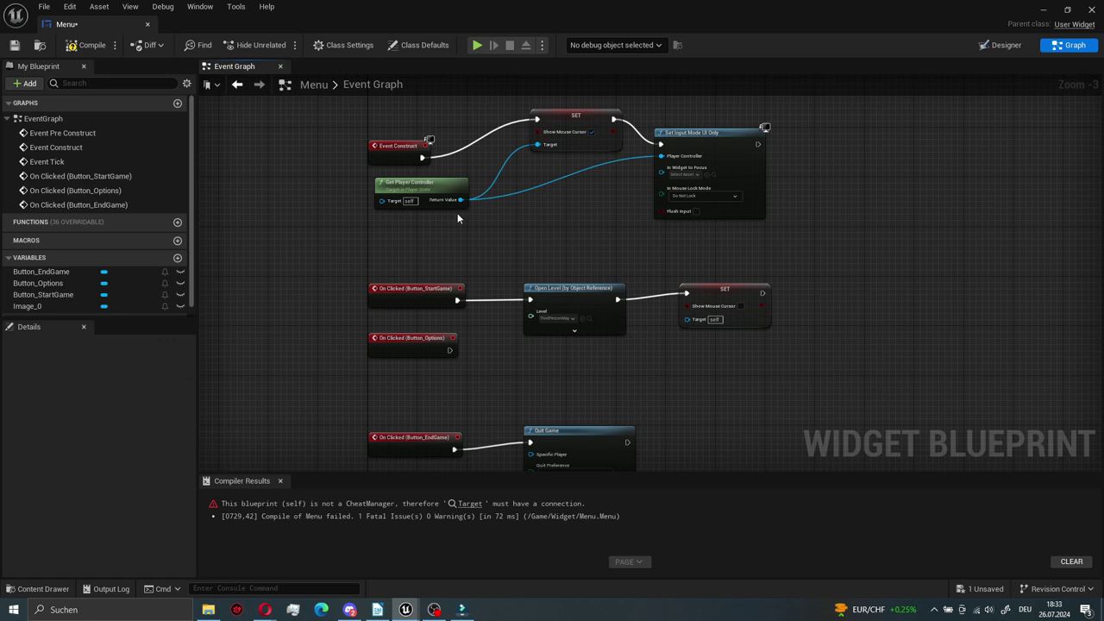
drag(461, 200, 686, 318)
- Add Set Input Mode Game Only after the lower SET and wire in the player controller
drag(762, 293, 793, 308)
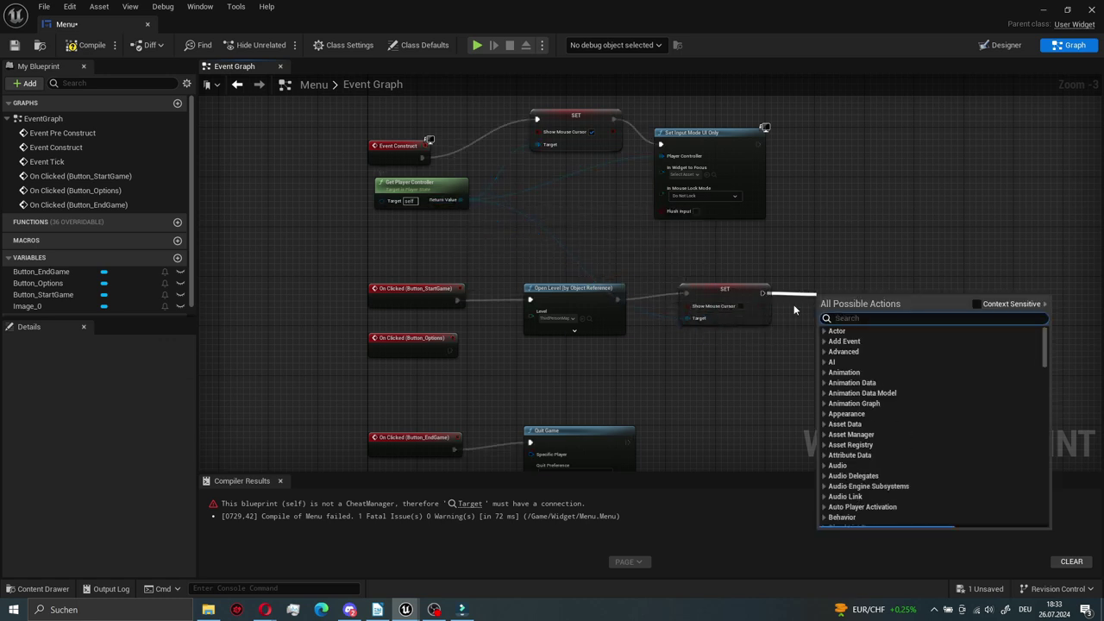
text(set inp)
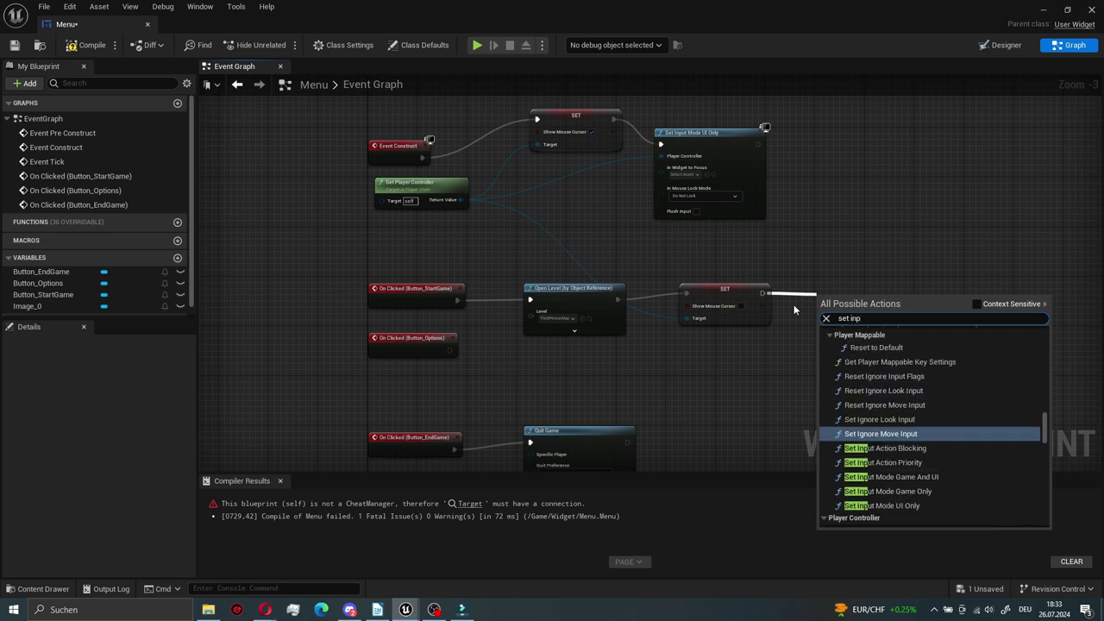
text(ut)
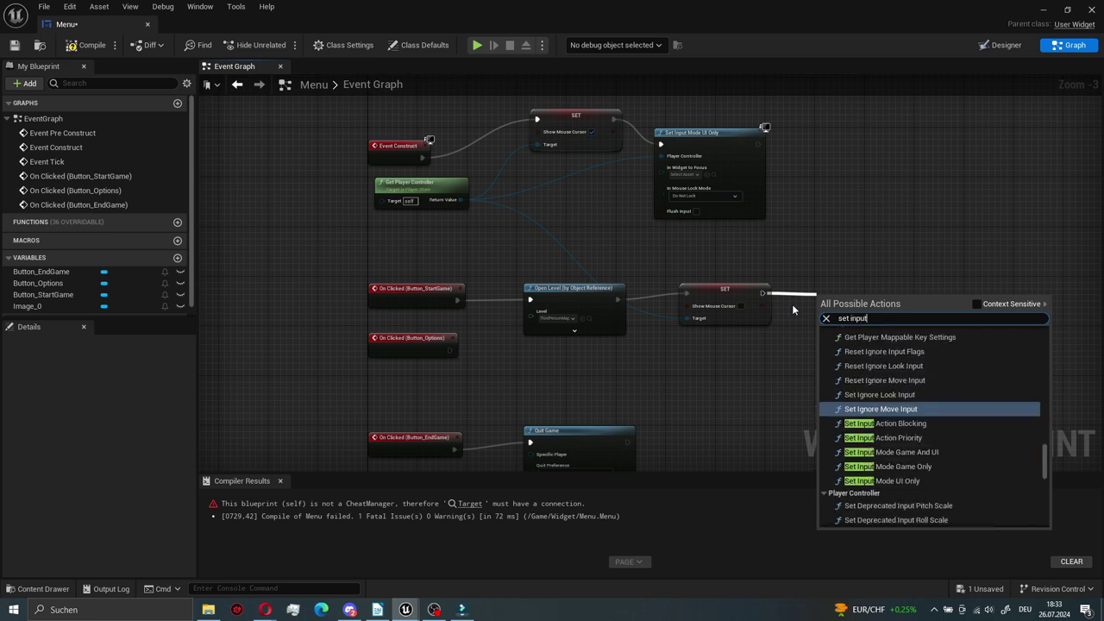
text(mode)
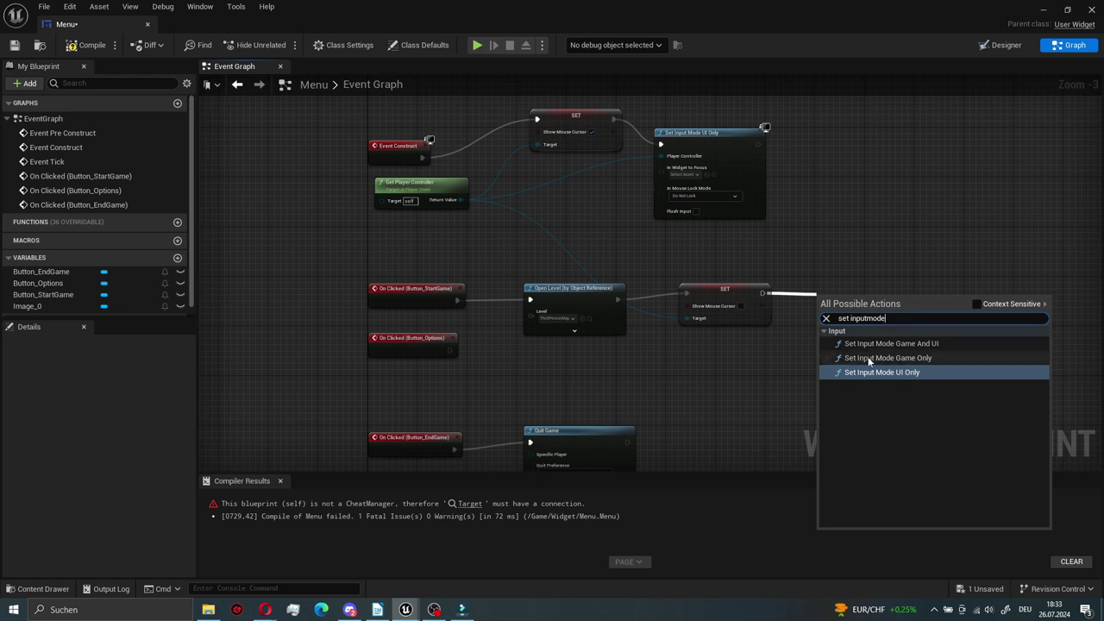
click(868, 357)
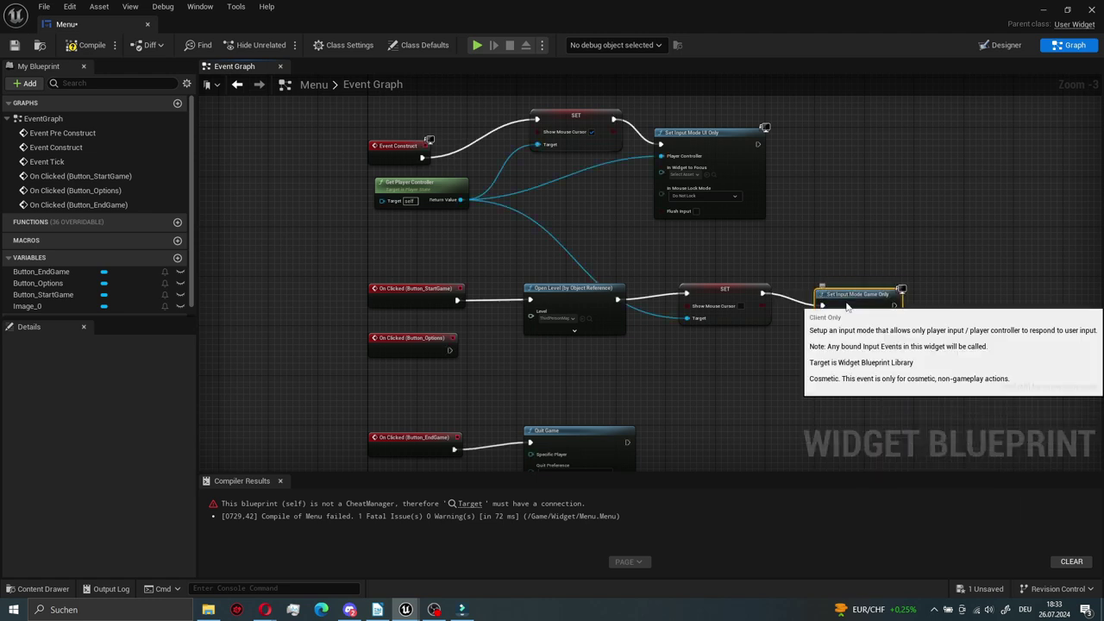
drag(847, 307, 859, 294)
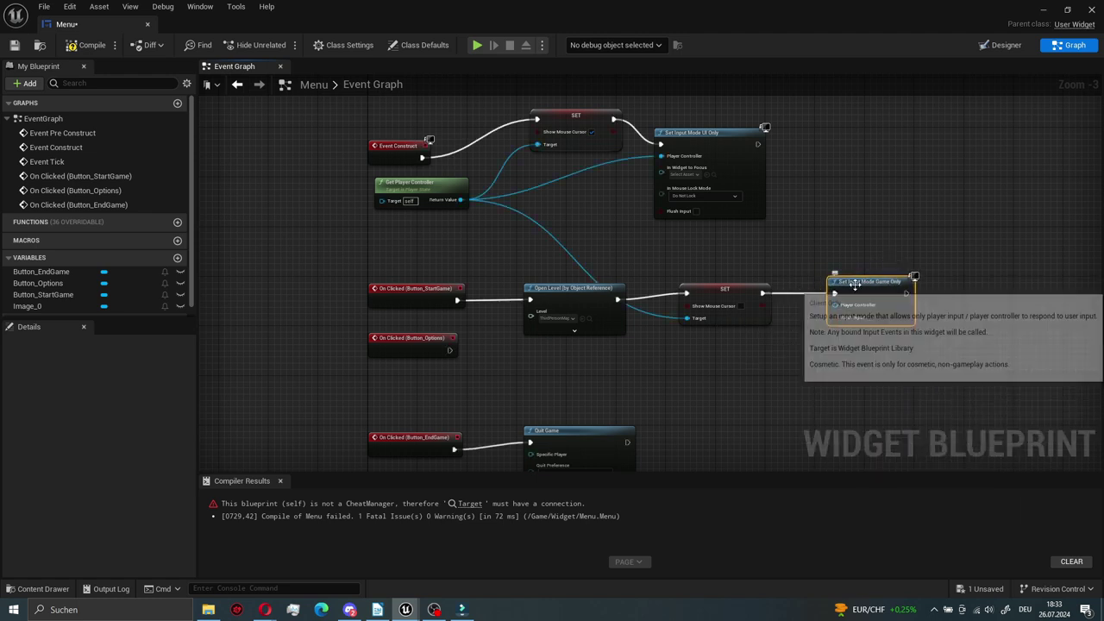
mouse_move(461, 199)
mouse_down()
mouse_move(785, 269)
mouse_move(835, 305)
mouse_move(854, 280)
mouse_up()
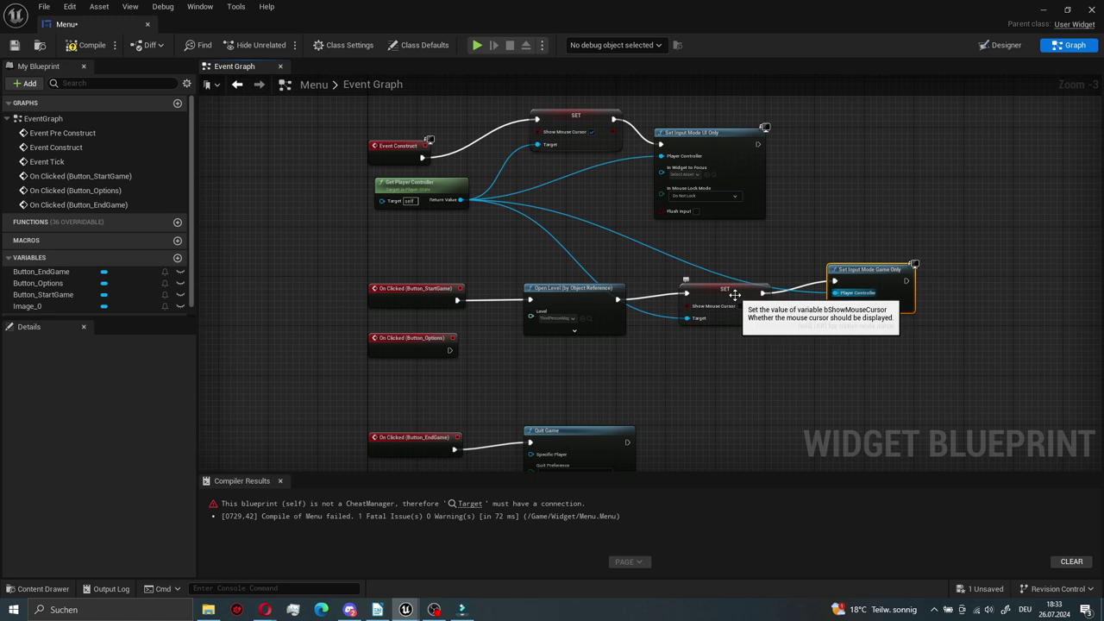
drag(748, 284, 766, 304)
click(849, 275)
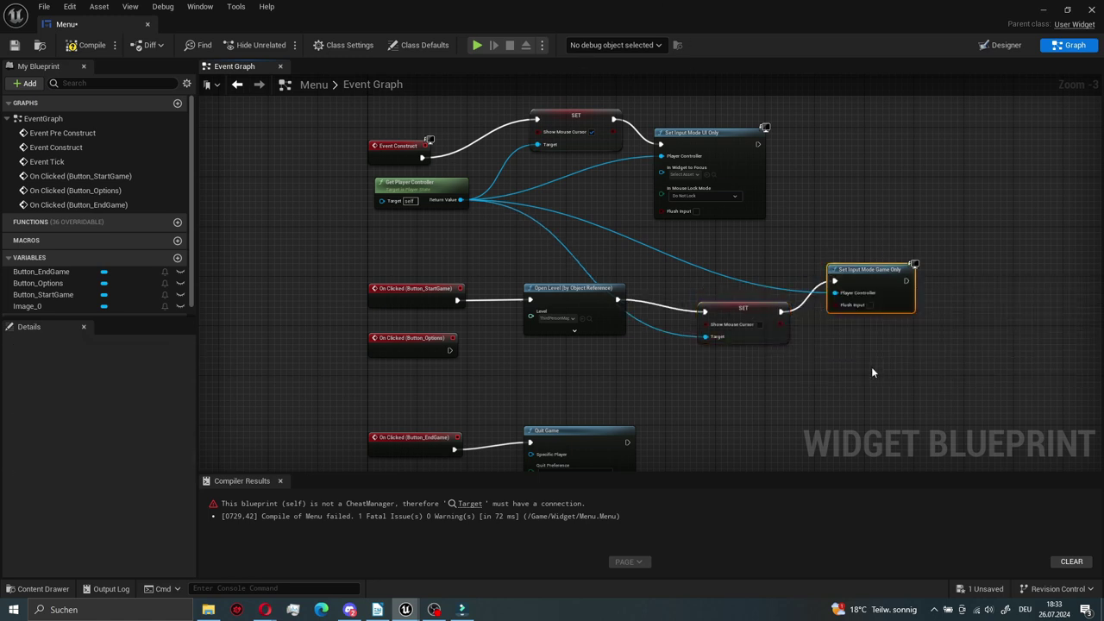
- Bring the EndGame and Quit Game nodes into view, select them, and reposition them
right_drag(872, 367, 822, 329)
click(822, 328)
mouse_move(760, 373)
right_down()
mouse_move(768, 341)
mouse_move(811, 321)
right_up()
drag(690, 404, 377, 240)
drag(443, 229, 458, 351)
- Wrap the EndGame and Quit Game nodes in a comment titled 'end game'
right_click(677, 291)
right_click(635, 205)
click(538, 346)
right_drag(538, 346, 535, 233)
drag(402, 402, 721, 284)
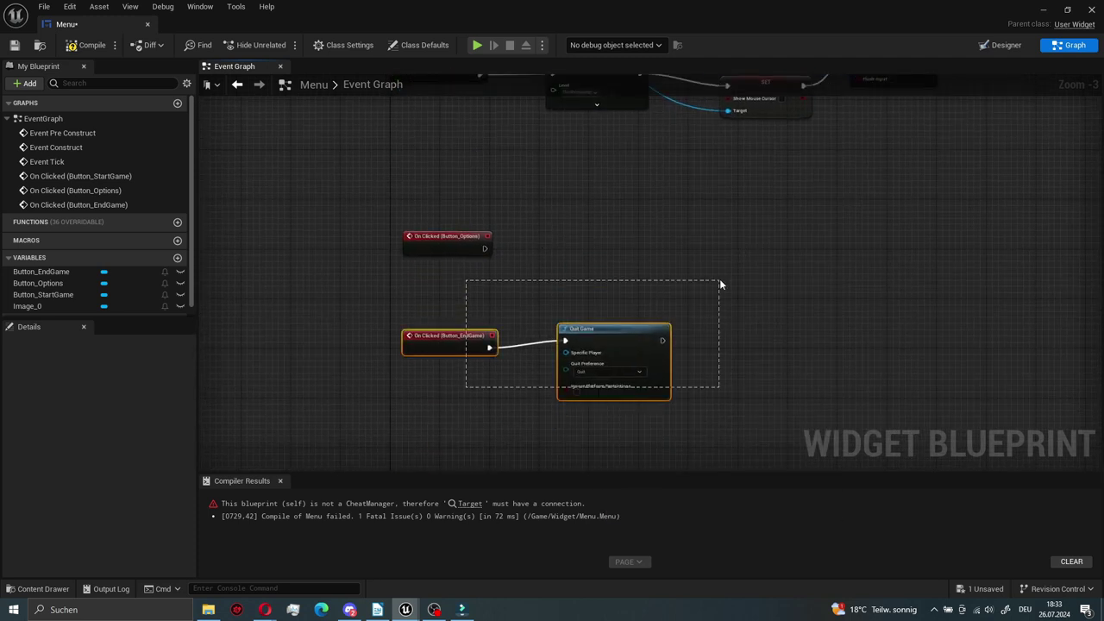
key(c)
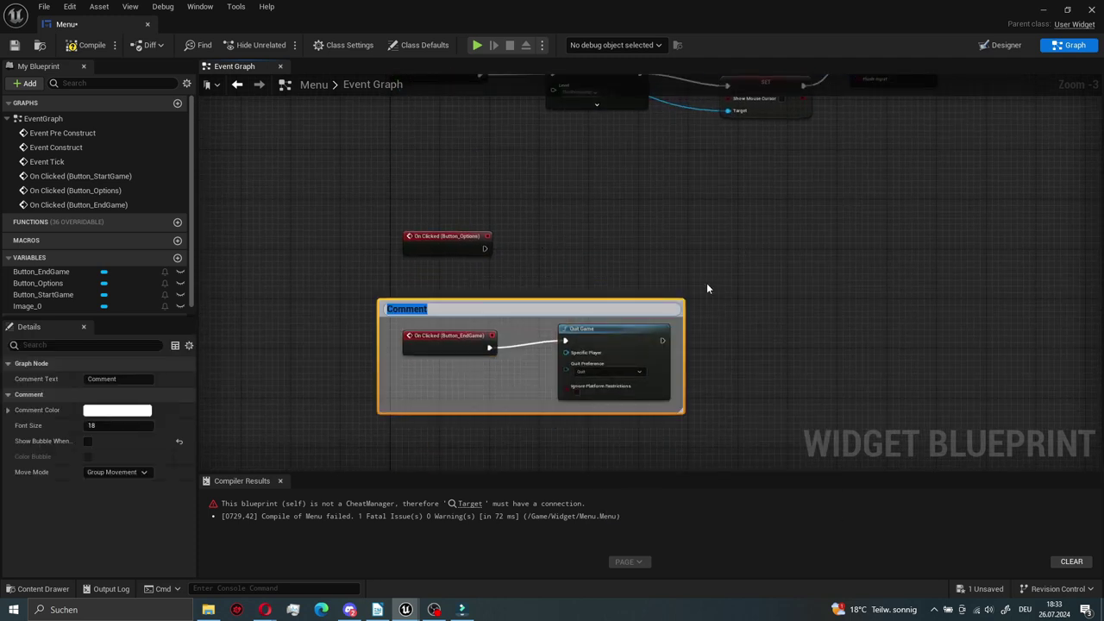
text(W)
text(e)
key(Return)
- Wrap the whole StartGame chain in a comment titled 'start game'
right_drag(674, 207, 727, 255)
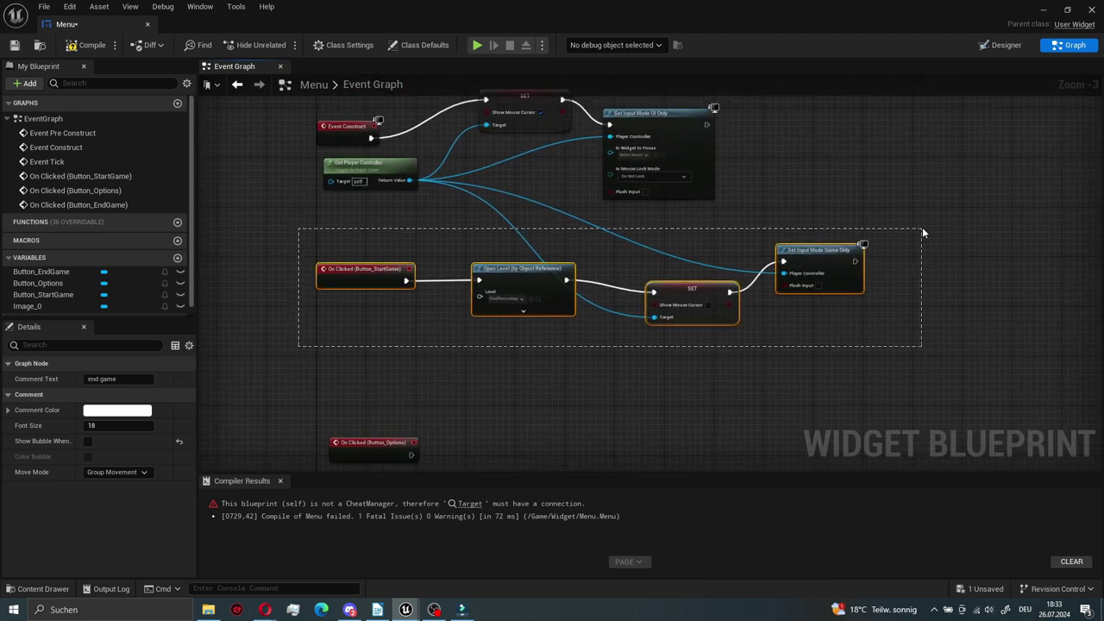
drag(727, 251, 922, 229)
text(c)
text(start)
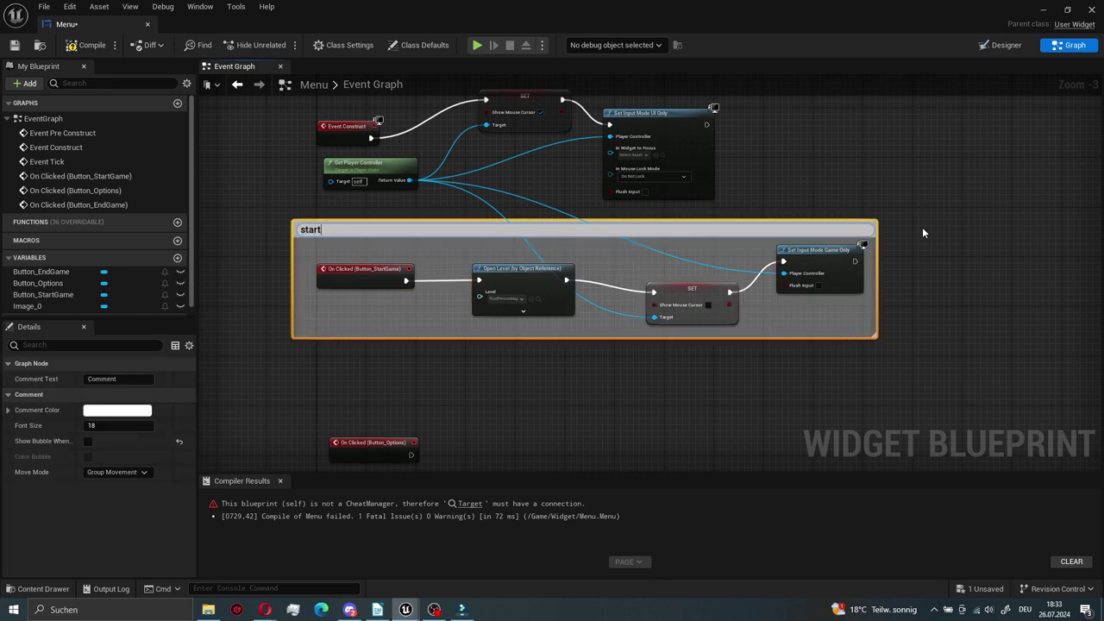
text(e)
key(Return)
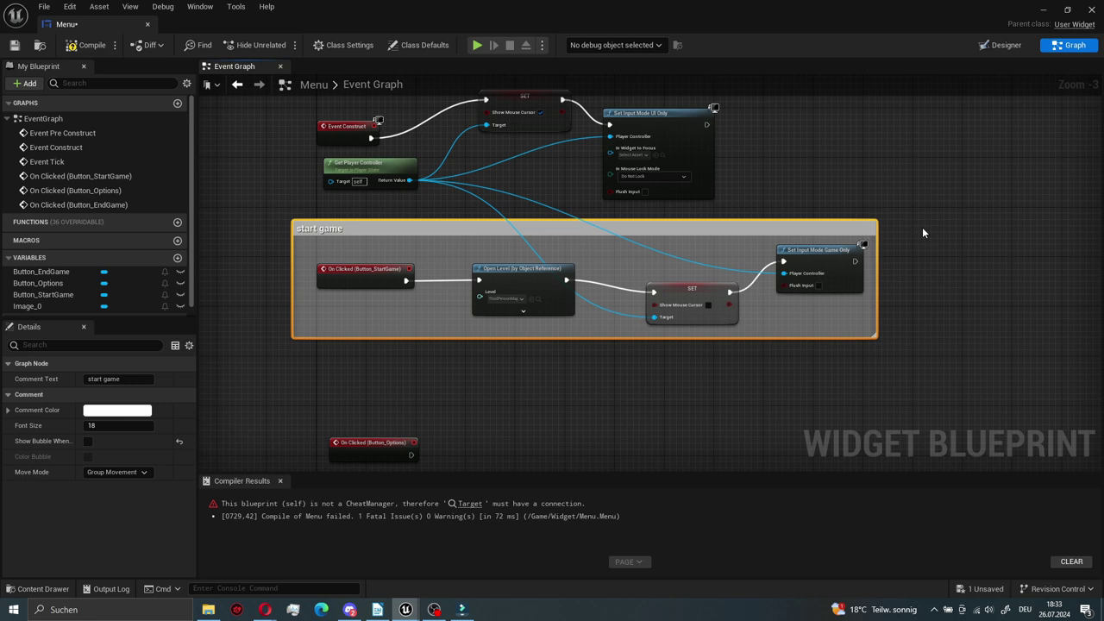
- Wrap the Event Construct chain in a comment titled 'wo Maus'
right_drag(552, 231, 566, 289)
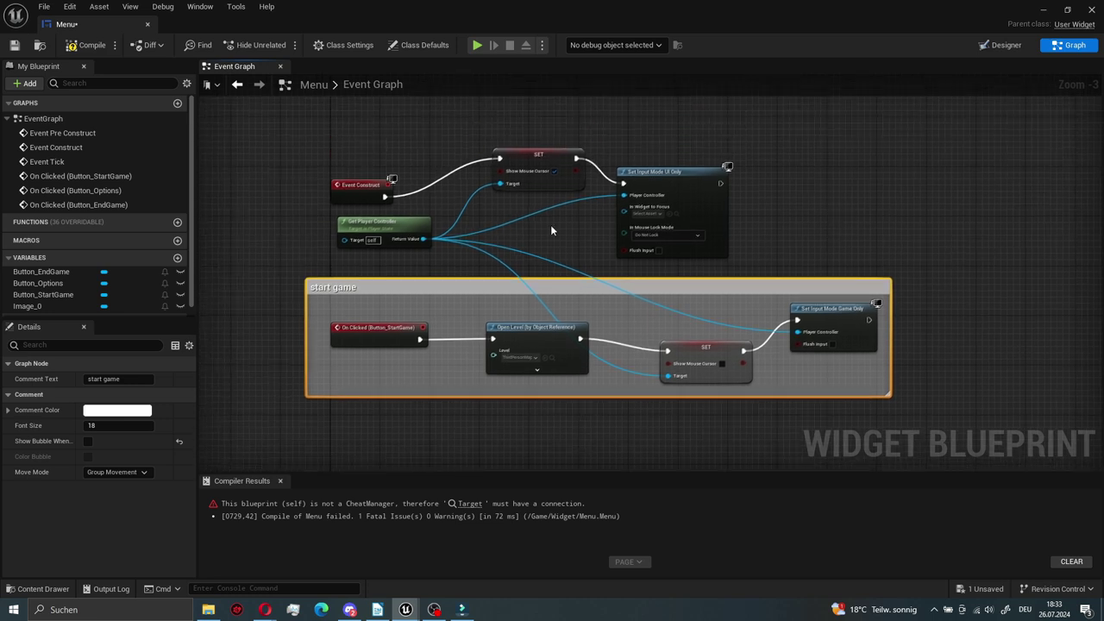
drag(323, 129, 767, 262)
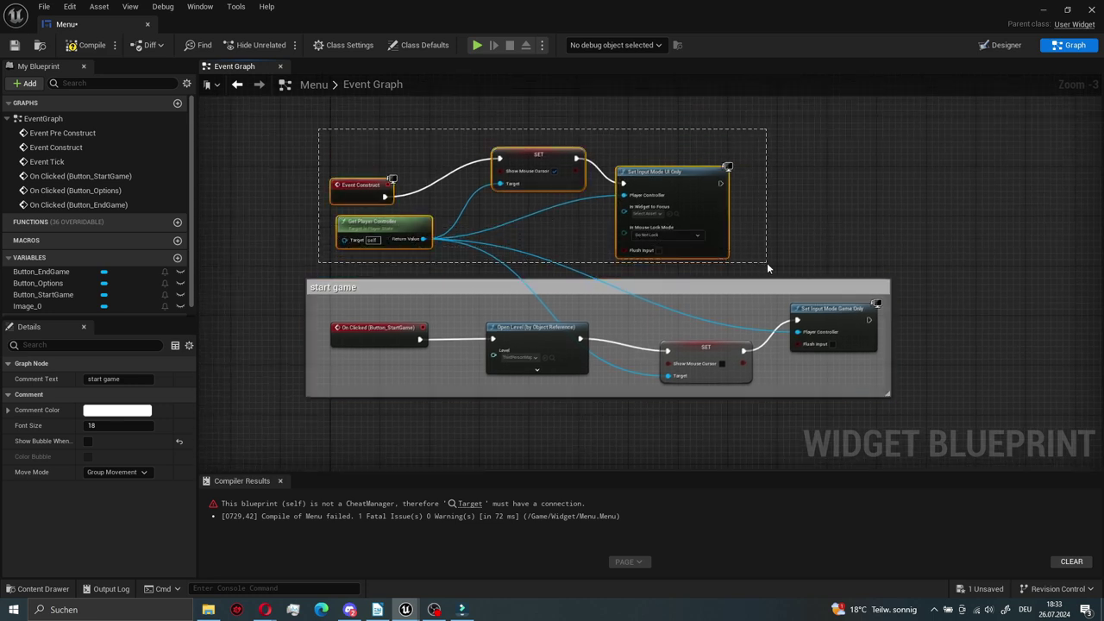
key(c)
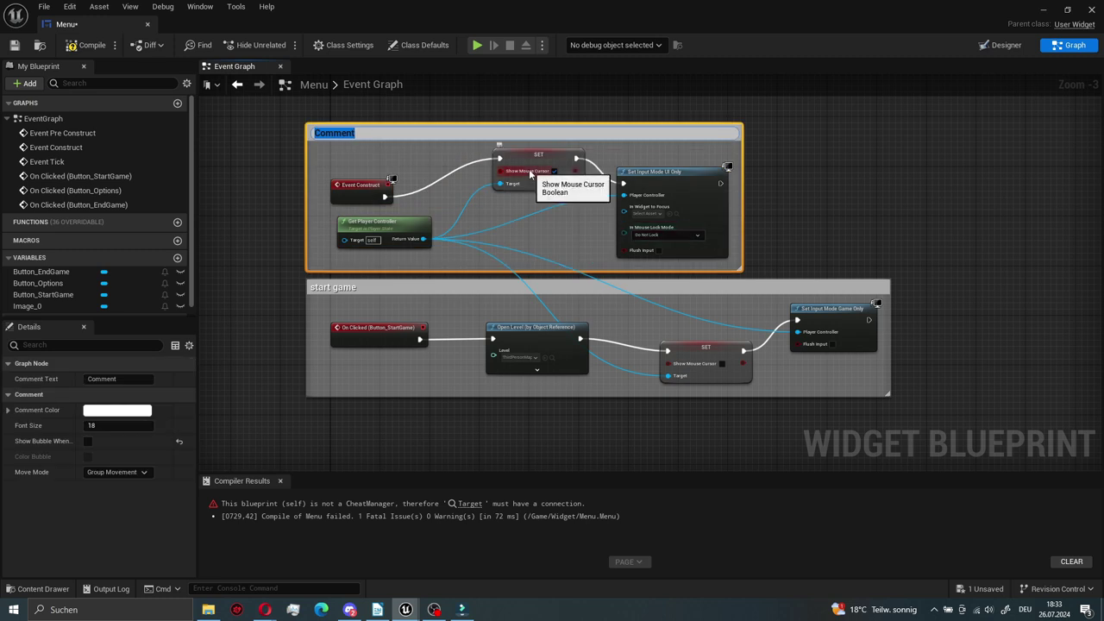
text(gi)
key(Return)
right_drag(806, 216, 800, 176)
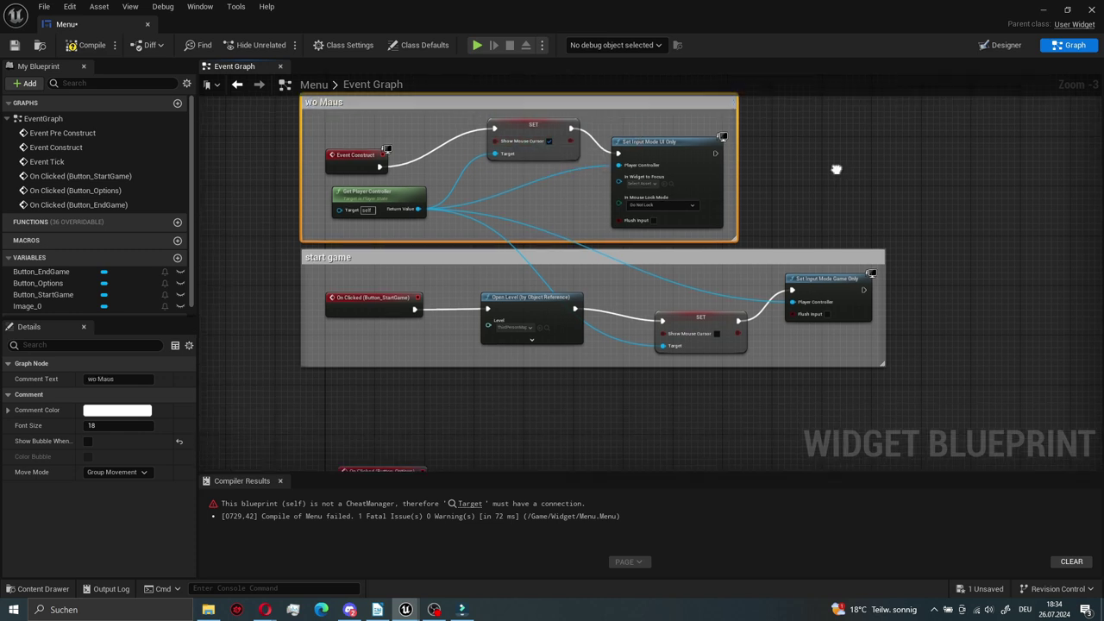
click(962, 285)
scroll(849, 303, down, 2)
right_drag(850, 303, 557, 245)
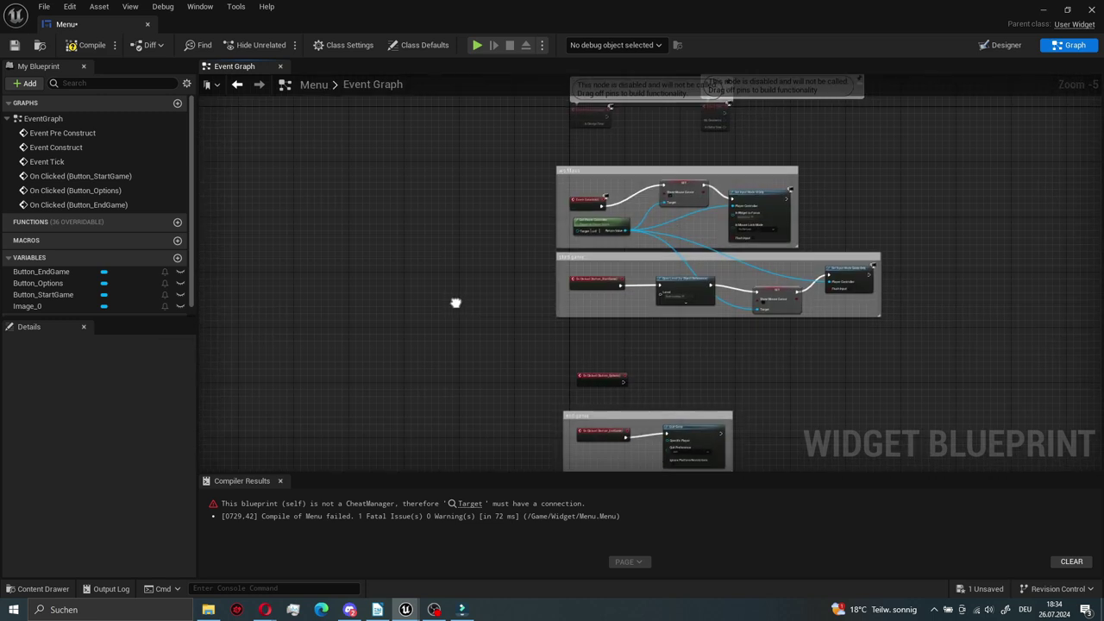
drag(615, 244, 612, 258)
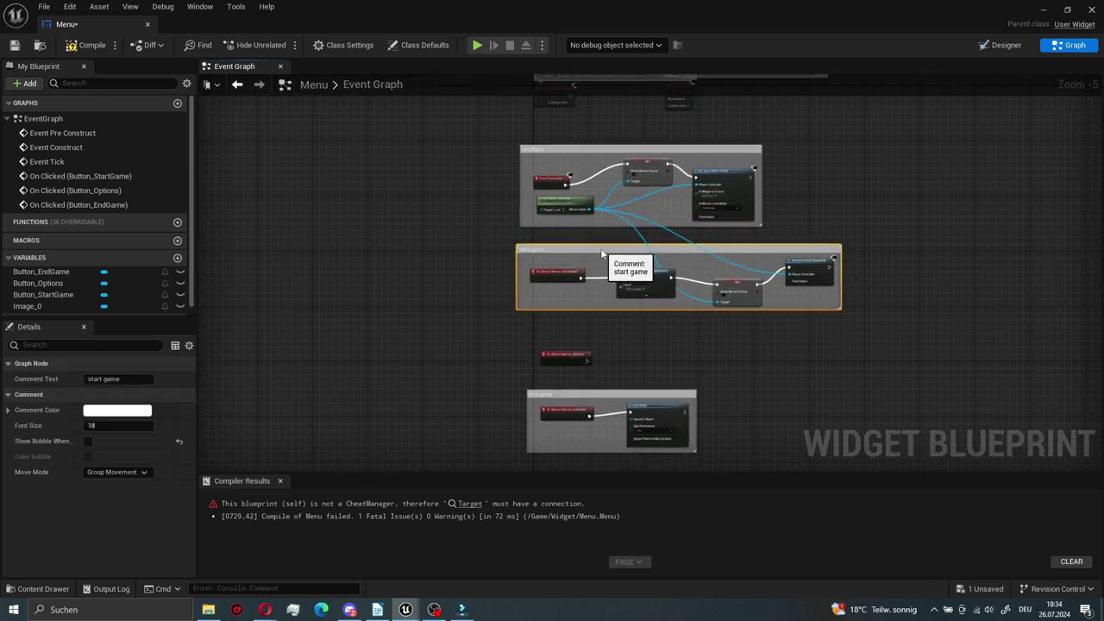
right_drag(494, 259, 415, 267)
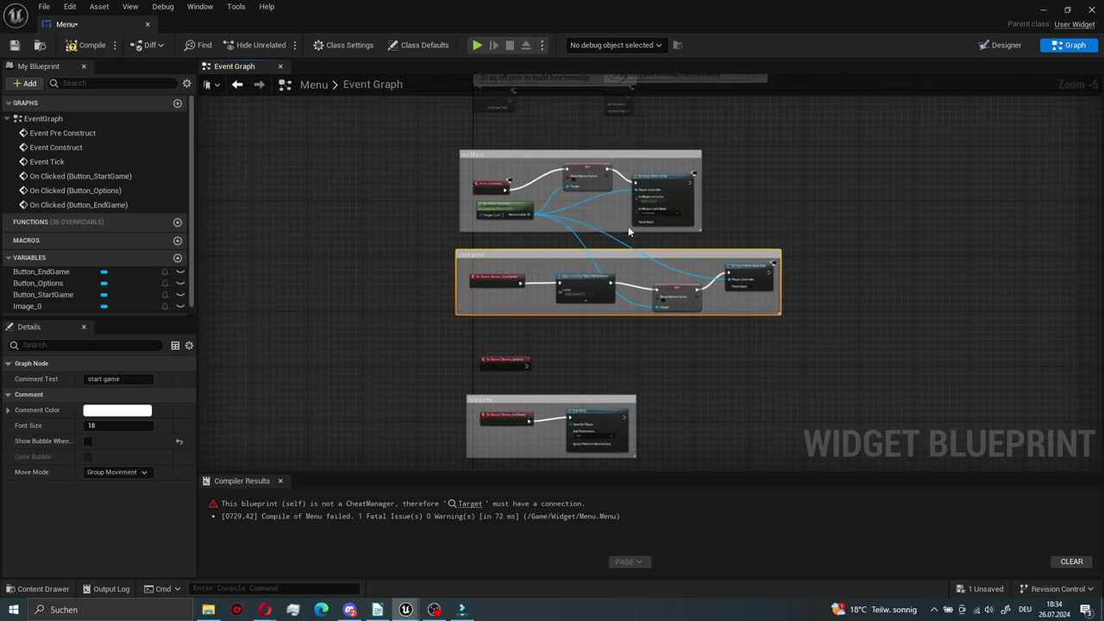
right_drag(883, 332, 839, 299)
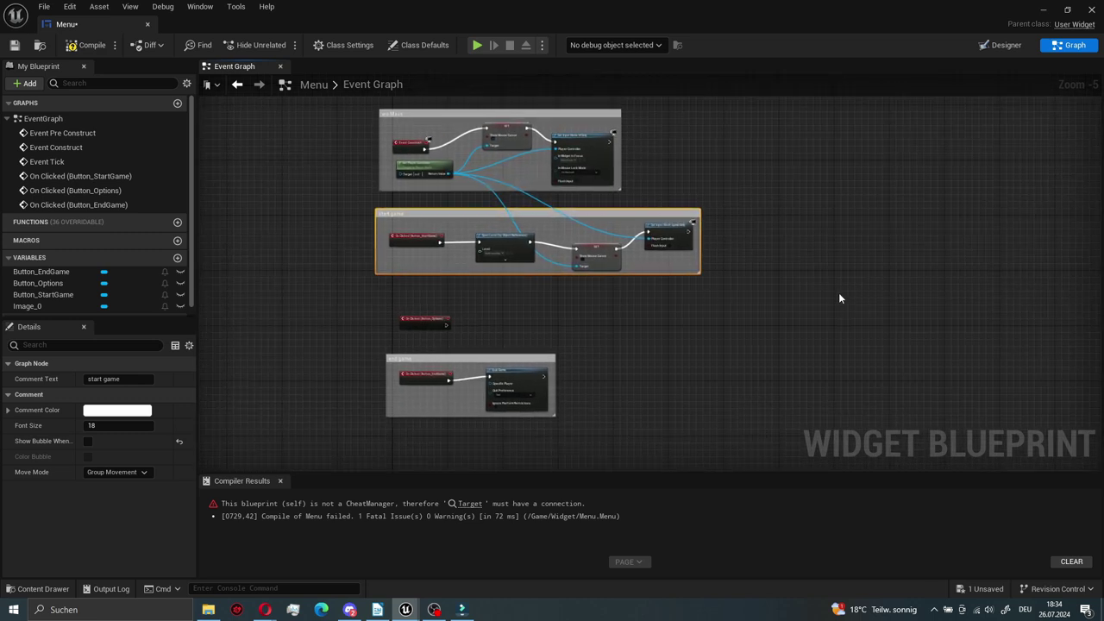
right_drag(676, 277, 713, 348)
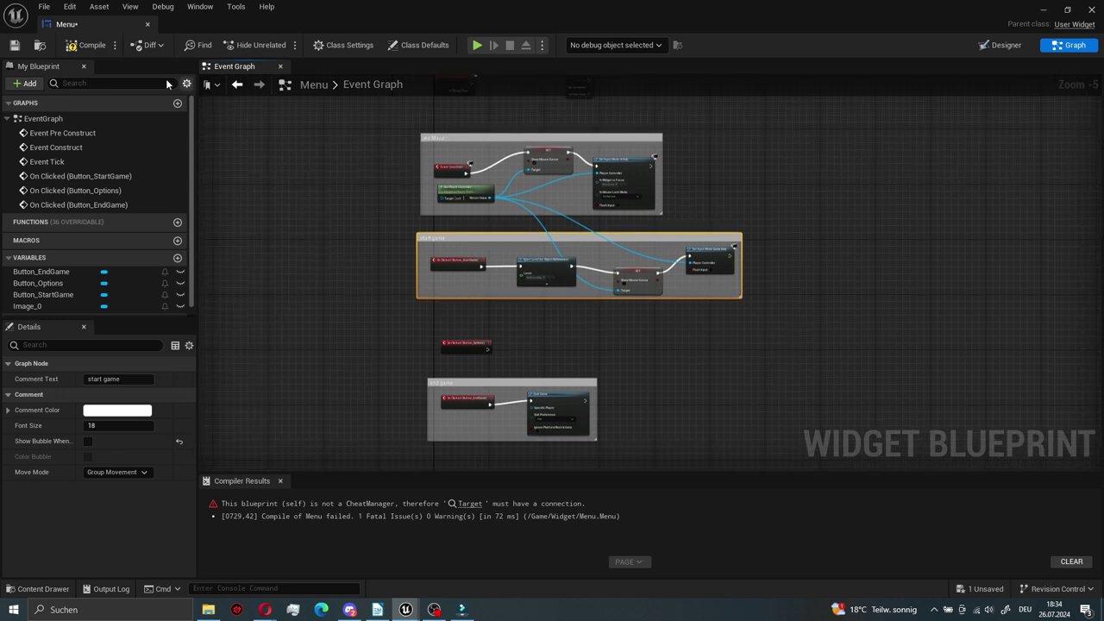
- Recompile the Menu widget and locate the erroring Get Player Controller node
click(94, 47)
scroll(447, 207, up, 5)
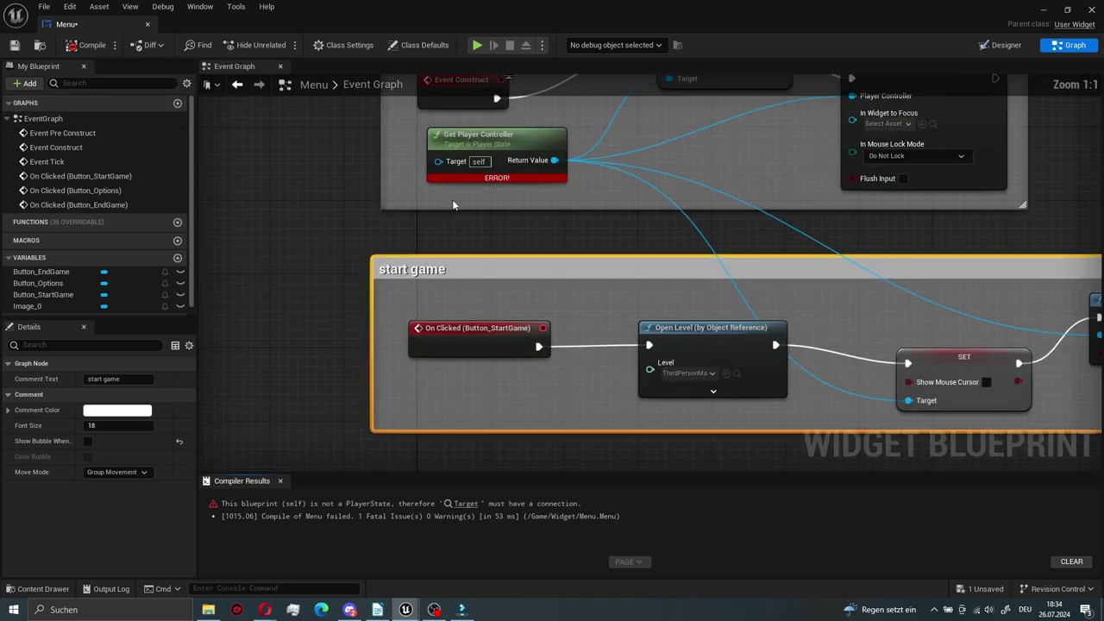
right_drag(452, 204, 468, 209)
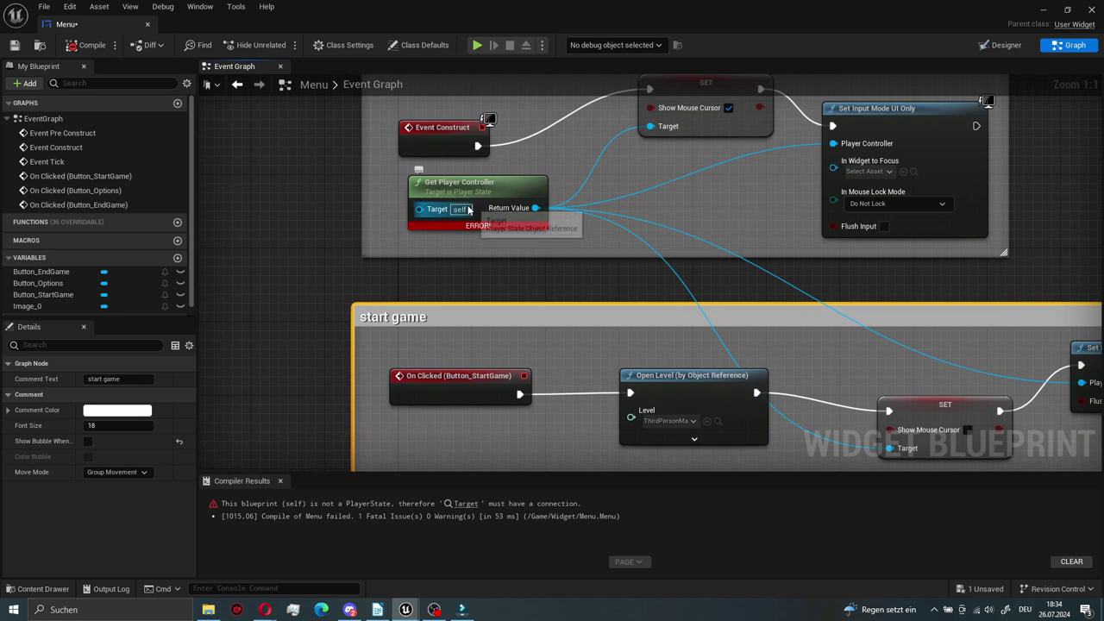
click(262, 203)
scroll(262, 203, down, 2)
right_drag(263, 203, 291, 211)
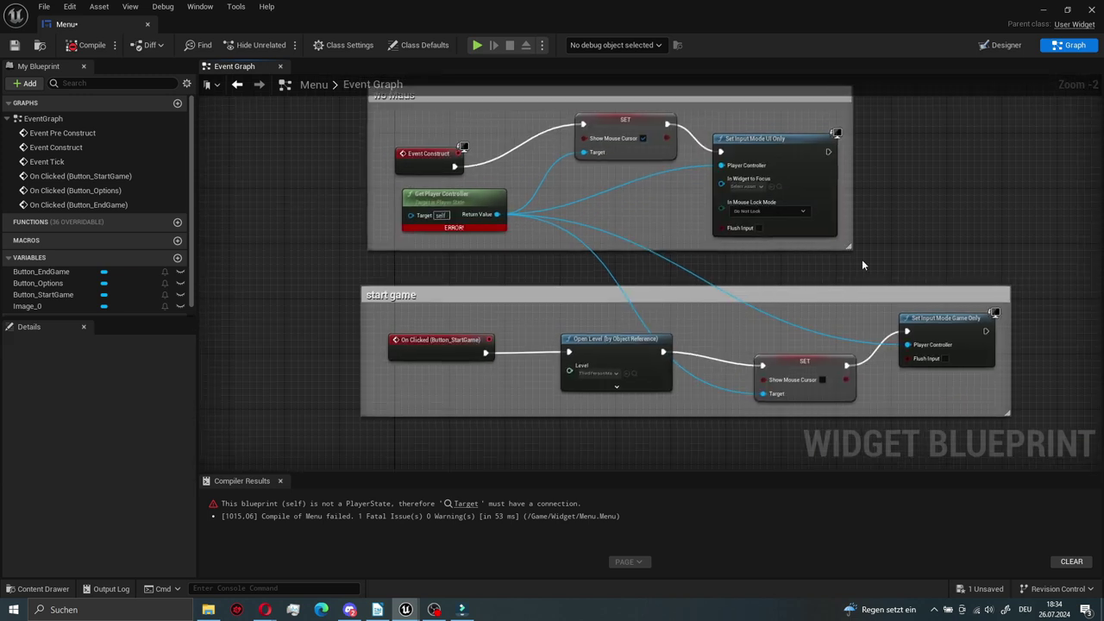
scroll(426, 248, up, 2)
key(ctrl+v)
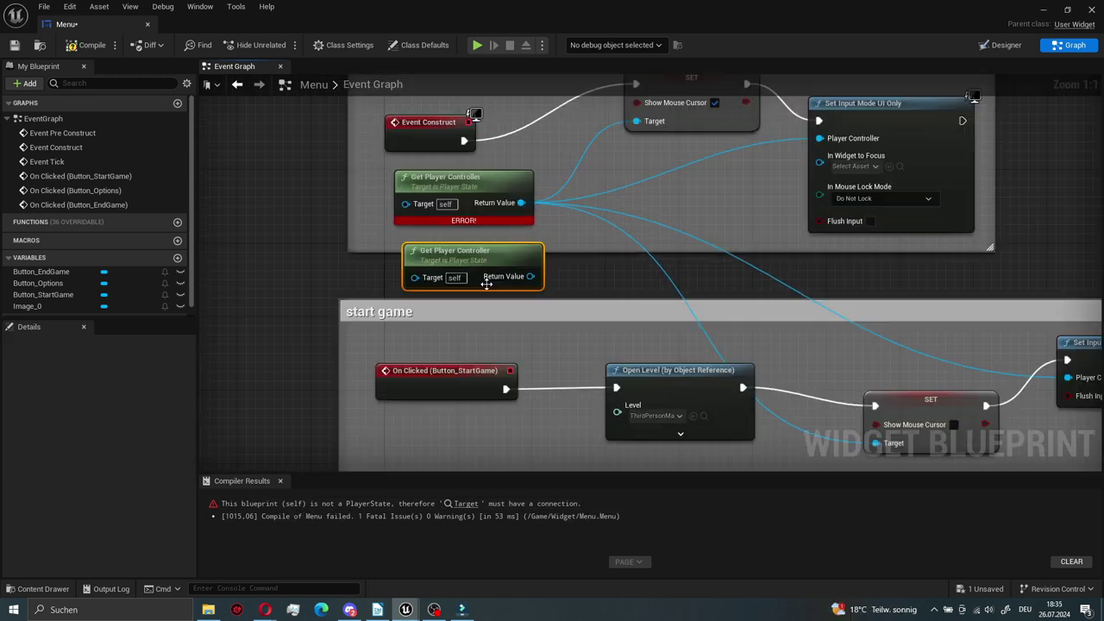
key(Delete)
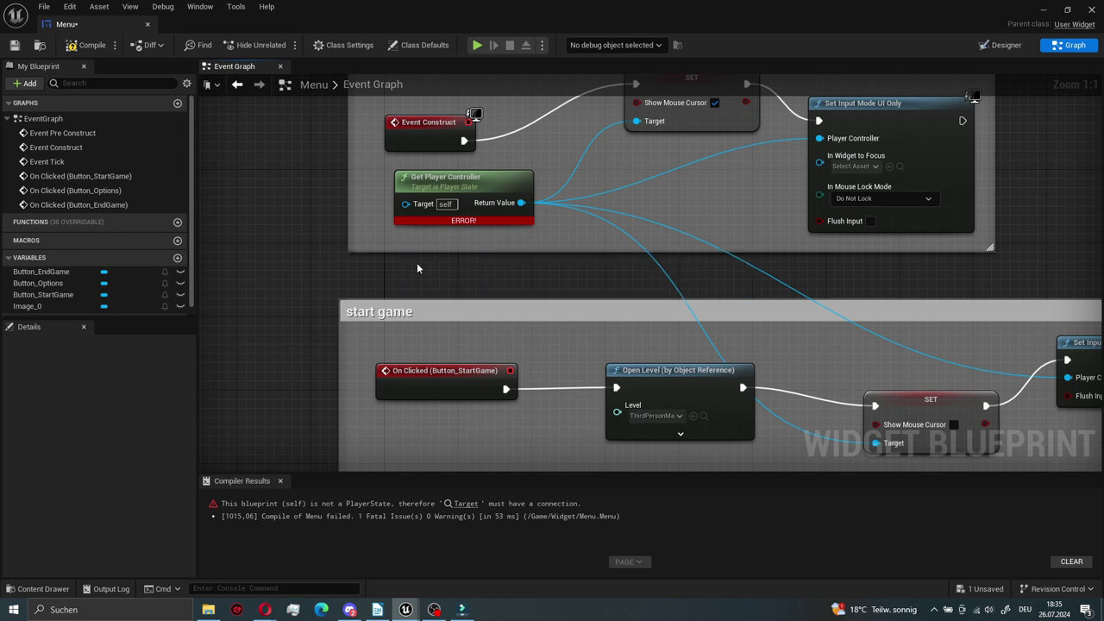
- Add a context-sensitive Get Player Controller (Player Index 0) node below the erroring one
right_click(417, 262)
text(get)
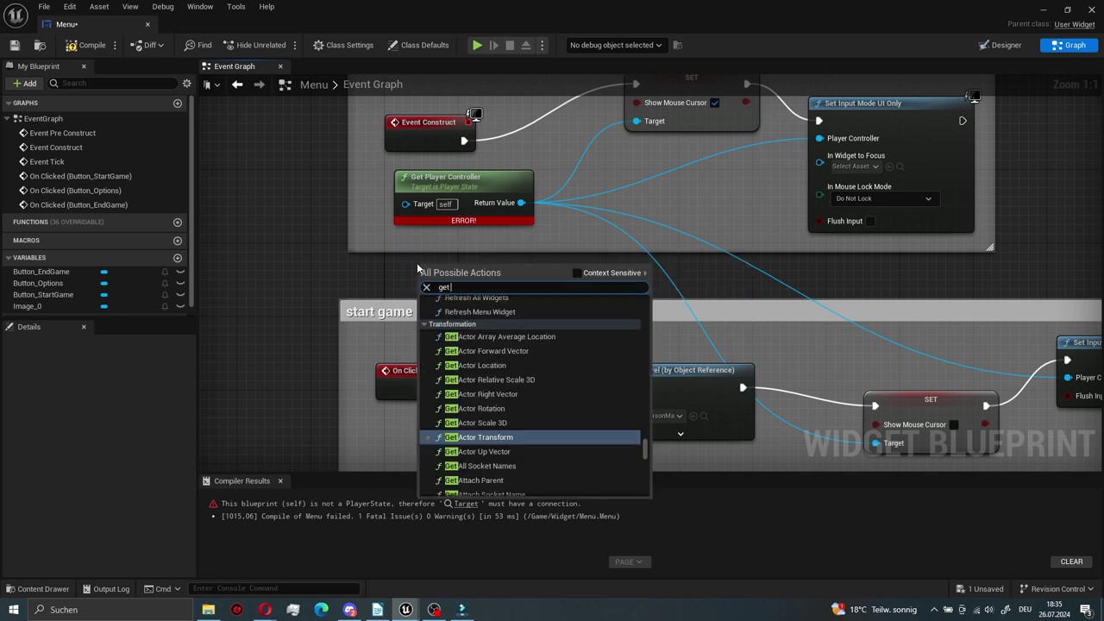
text( player)
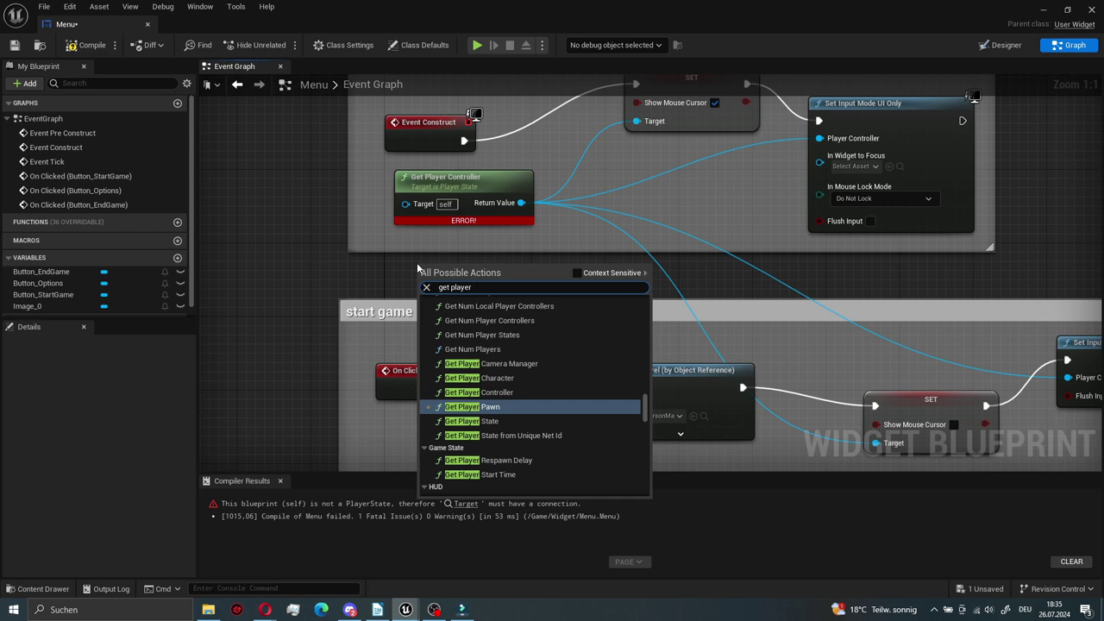
click(577, 275)
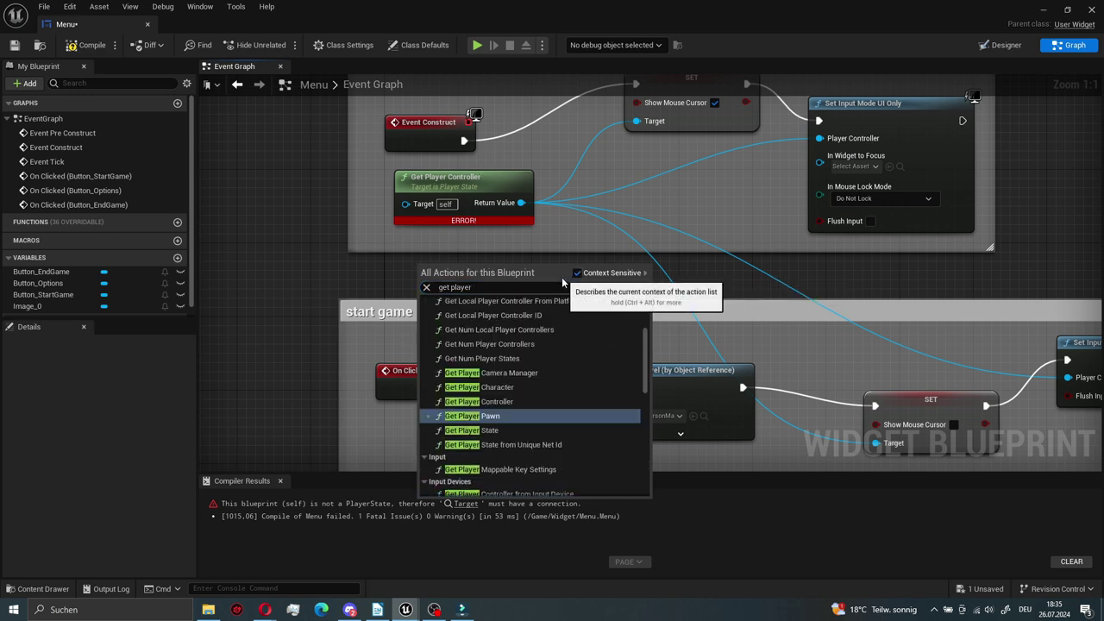
click(562, 403)
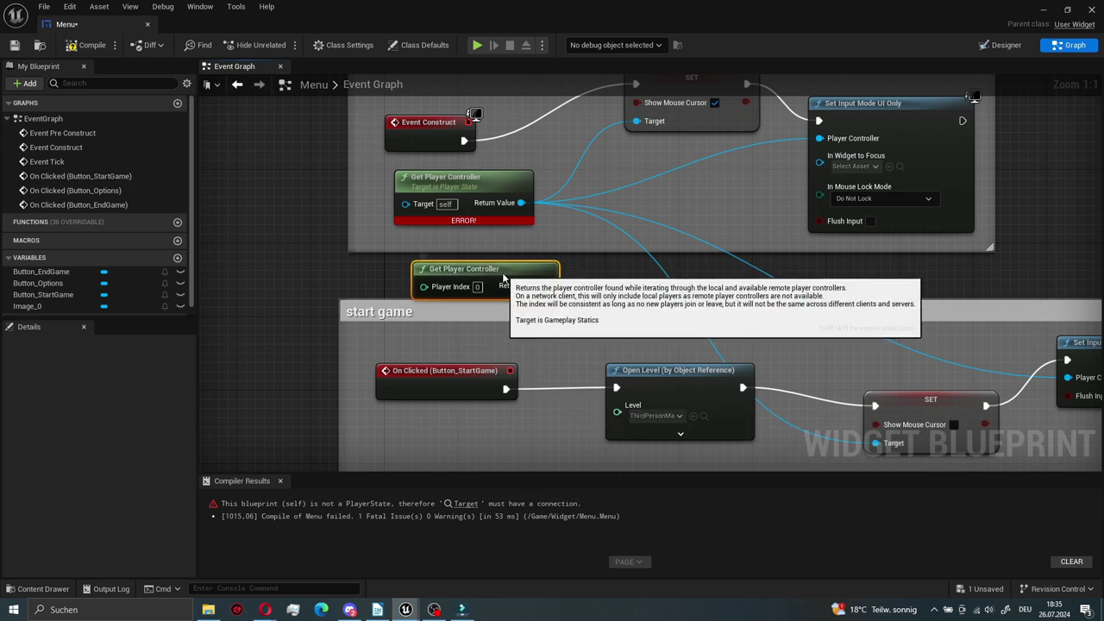
drag(504, 276, 480, 239)
mouse_move(460, 180)
mouse_down()
mouse_move(349, 163)
mouse_move(322, 181)
mouse_up()
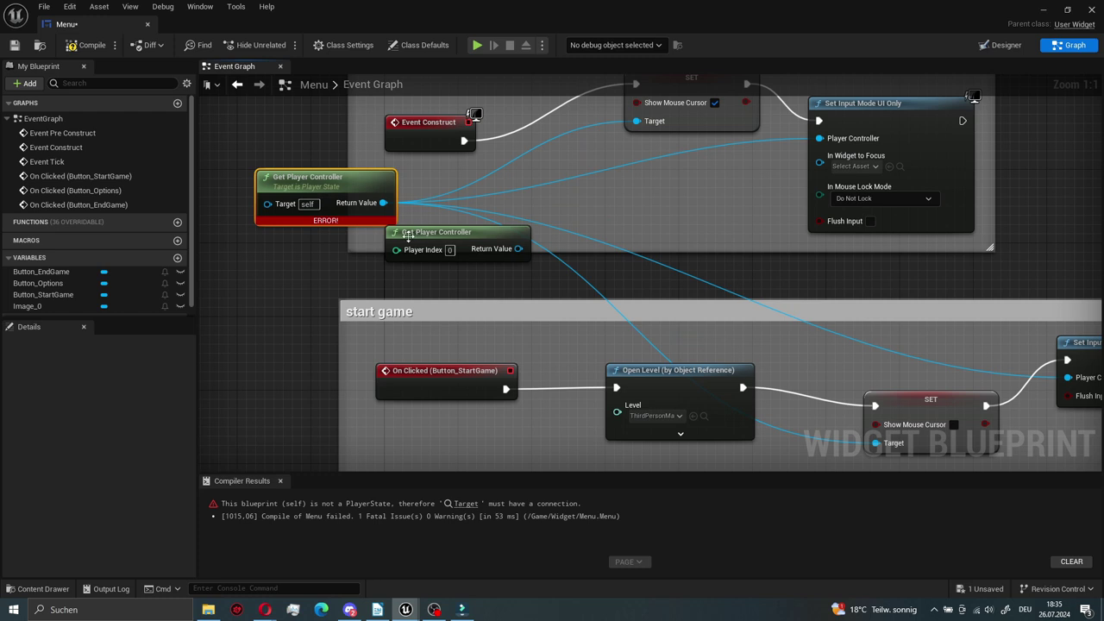
drag(408, 237, 351, 255)
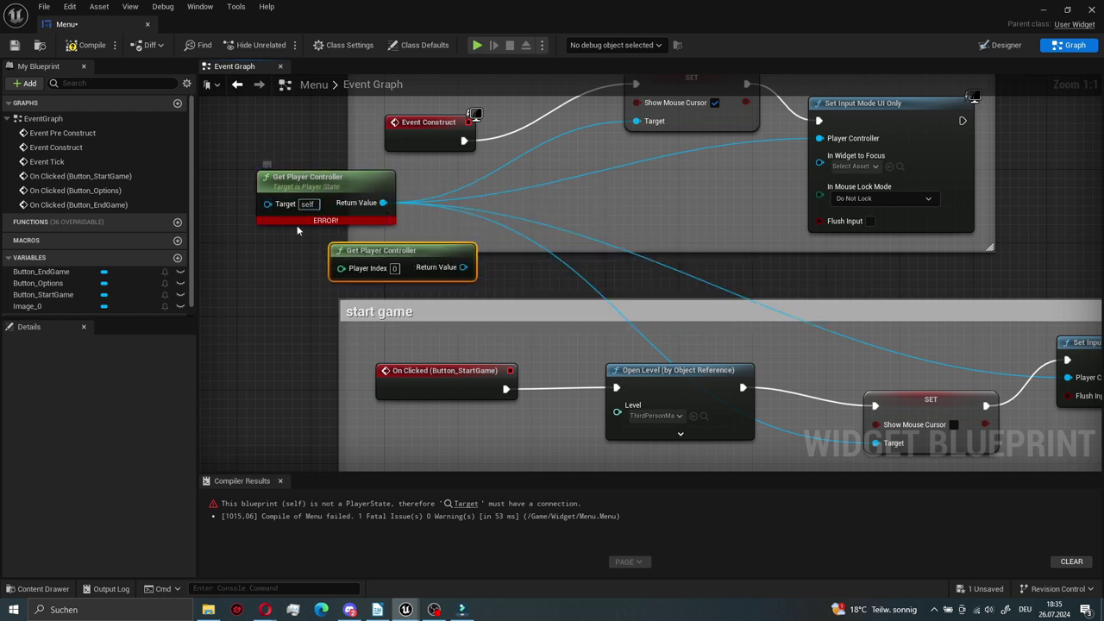
right_drag(388, 280, 343, 291)
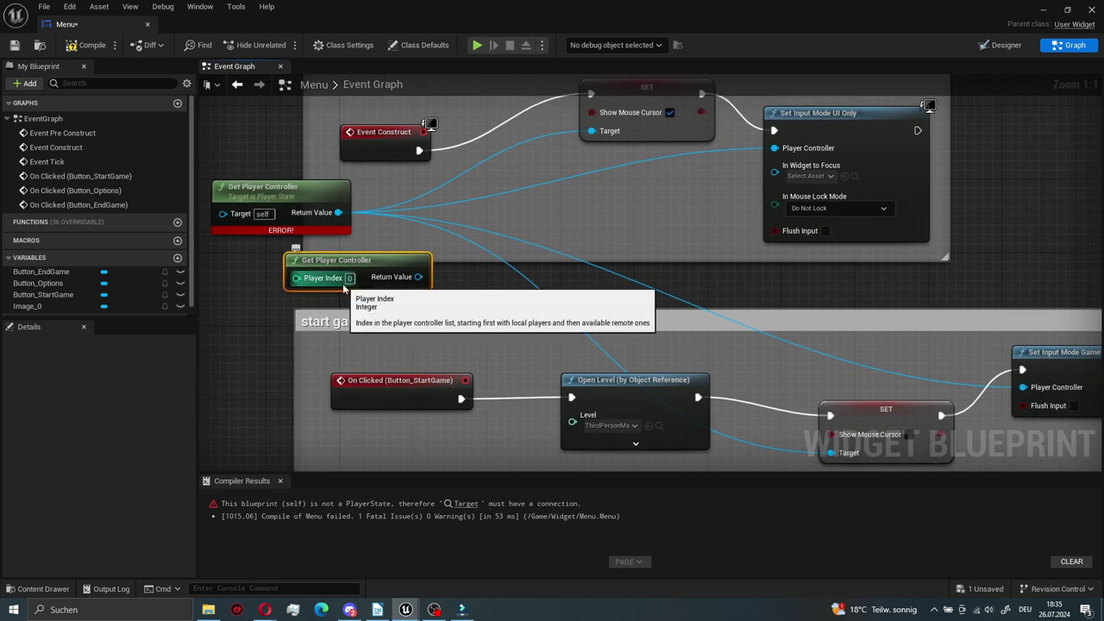
- Wire the new controller into both SET Targets and both Set Input Mode nodes, delete the old one, recompile
drag(418, 277, 591, 131)
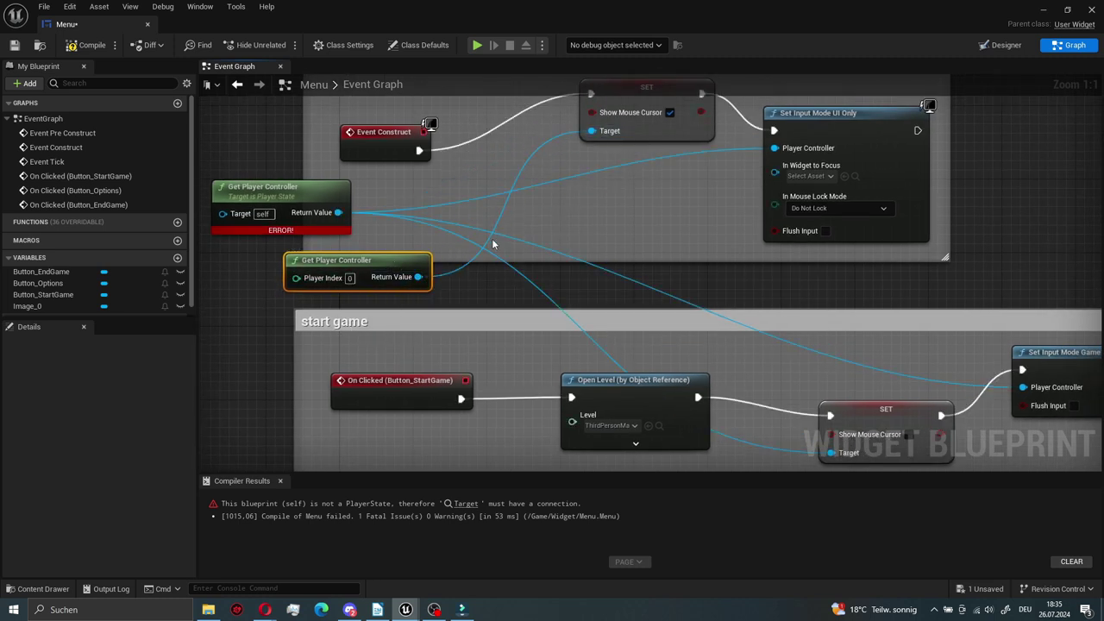
drag(417, 277, 774, 147)
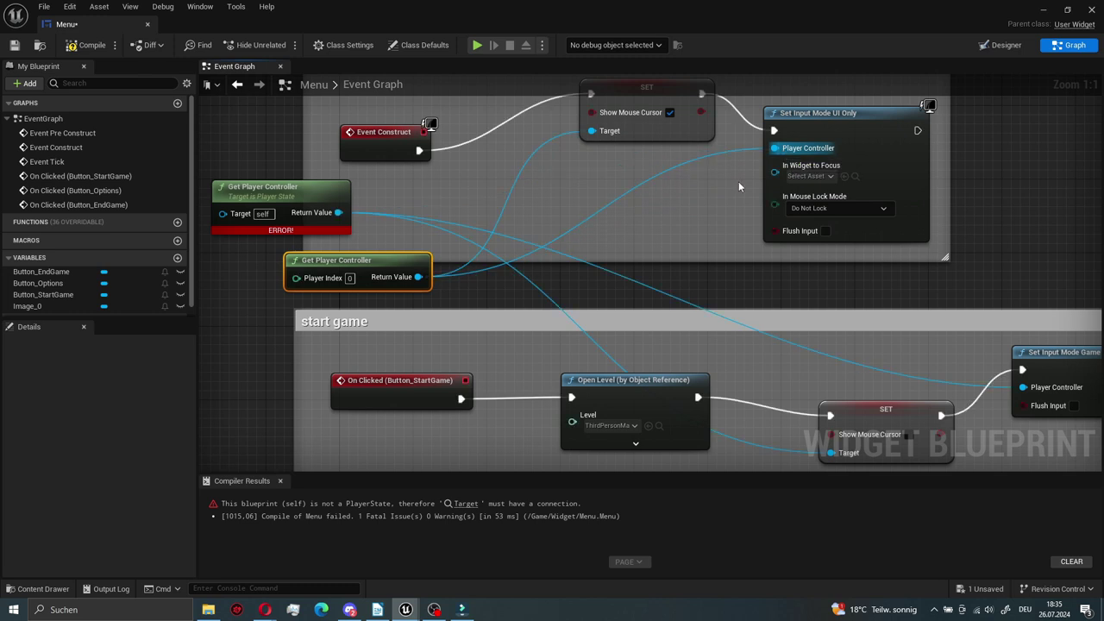
drag(417, 277, 1023, 388)
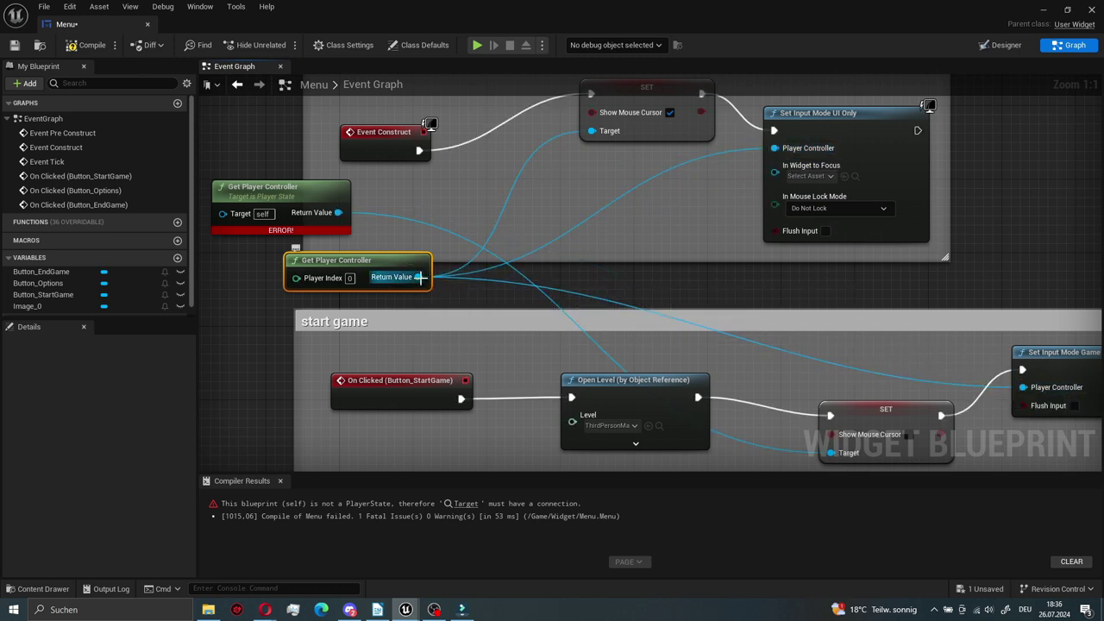
drag(421, 277, 830, 453)
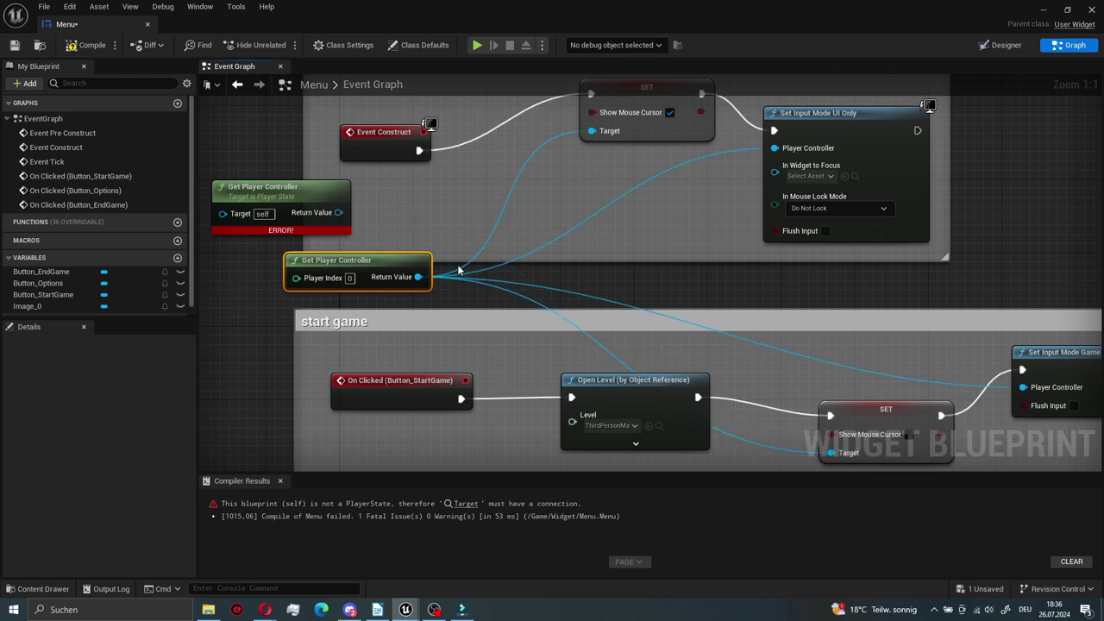
right_drag(459, 271, 504, 295)
click(344, 227)
key(Delete)
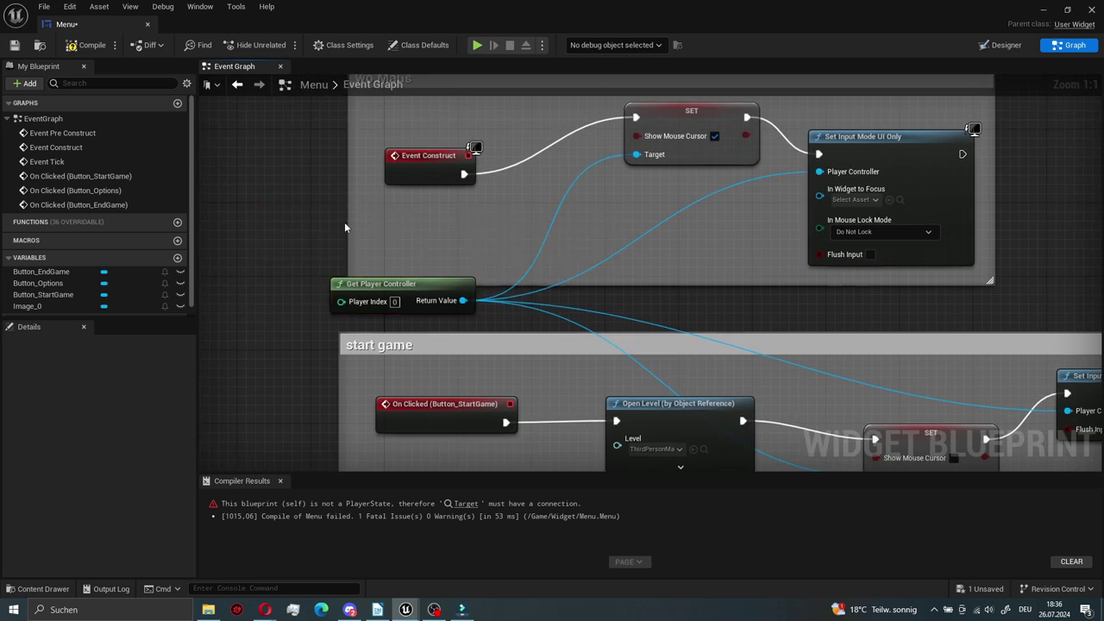
drag(425, 287, 517, 241)
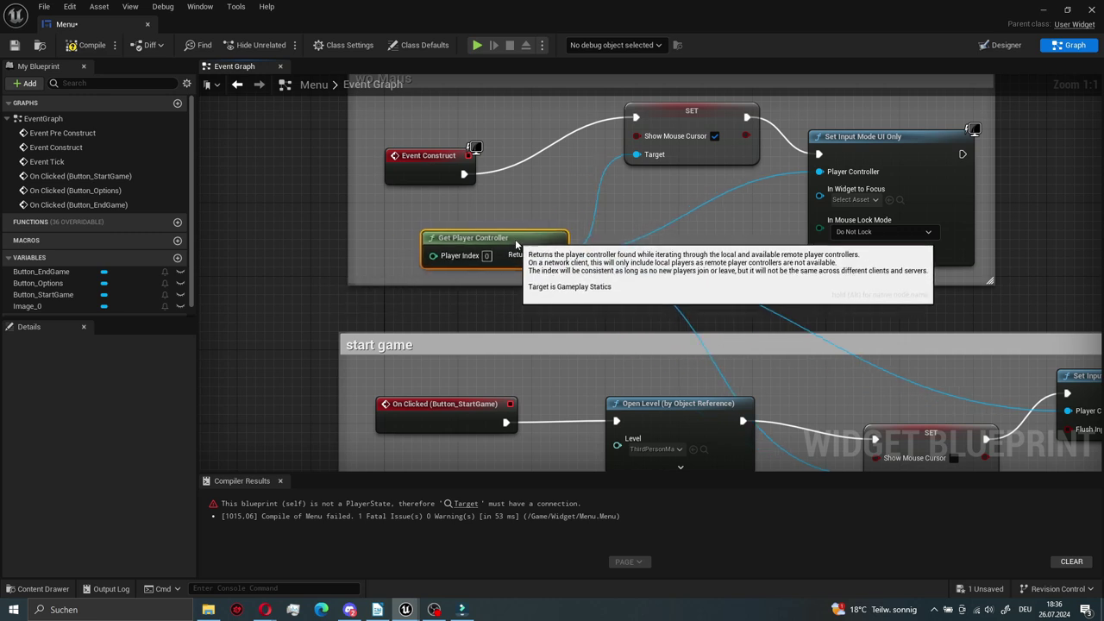
click(86, 45)
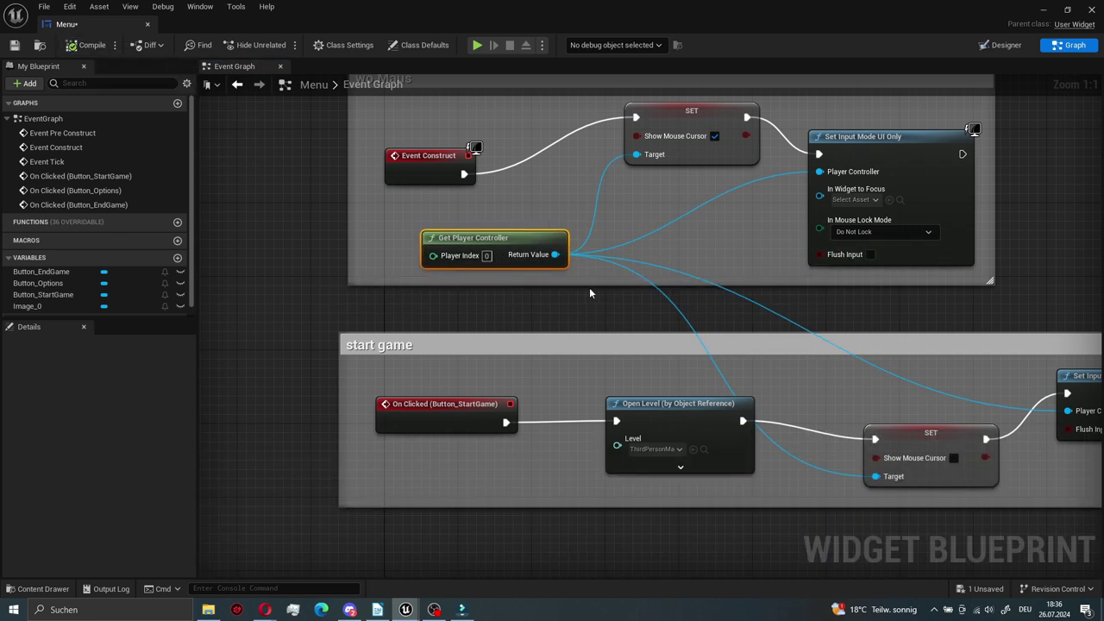
right_drag(592, 293, 535, 289)
- Switch the Menu widget to Designer, save the blueprint, and minimize its editor window
scroll(552, 264, down, 6)
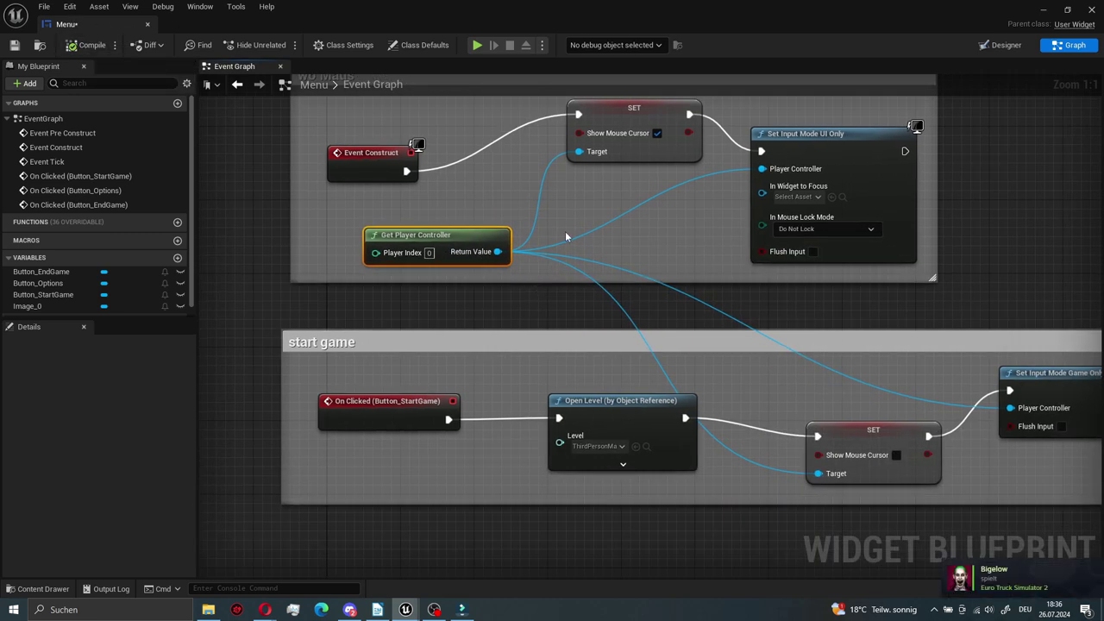
click(41, 272)
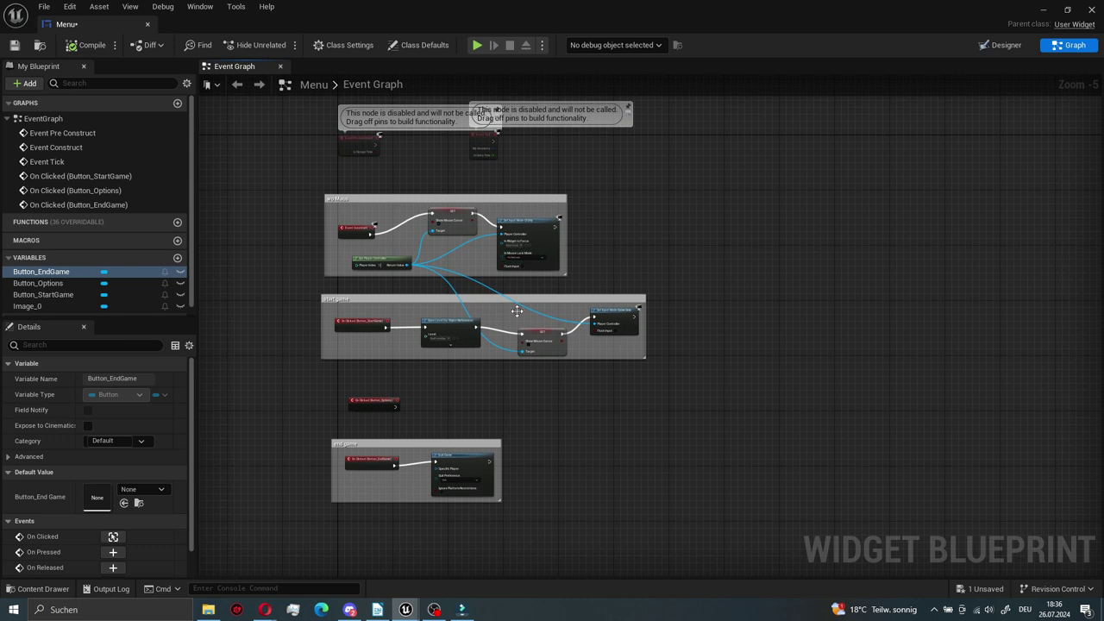
click(1007, 46)
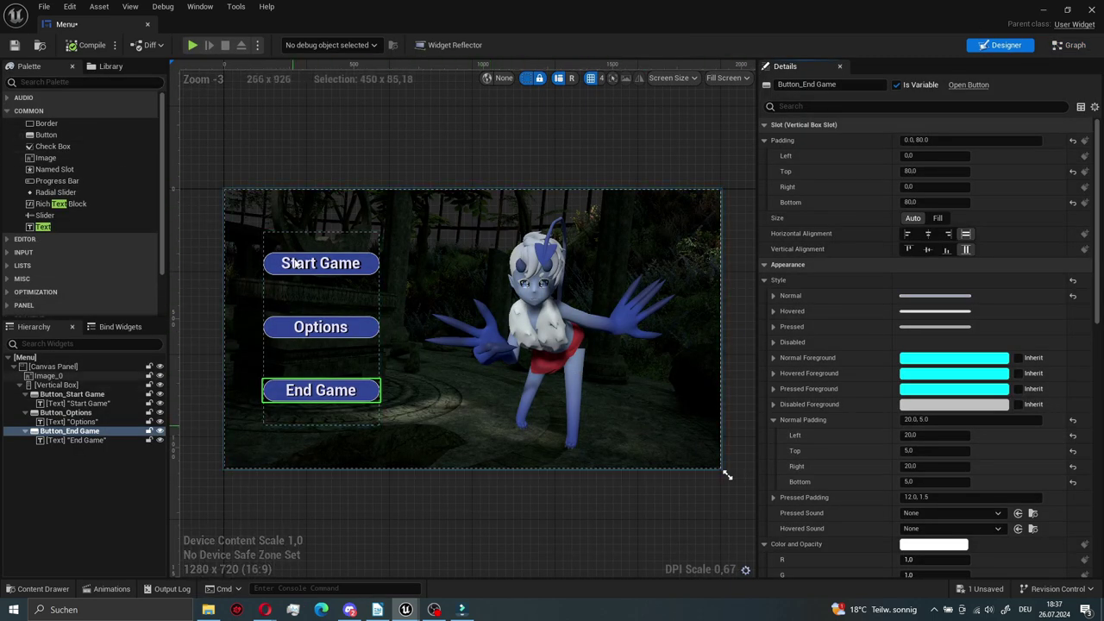
click(14, 45)
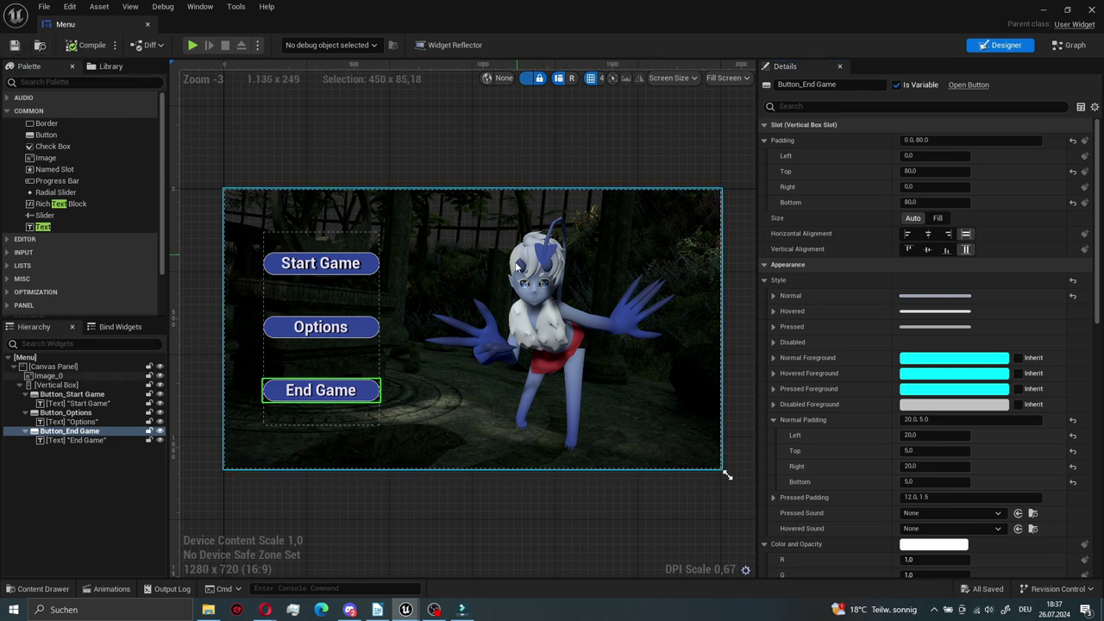
click(1043, 10)
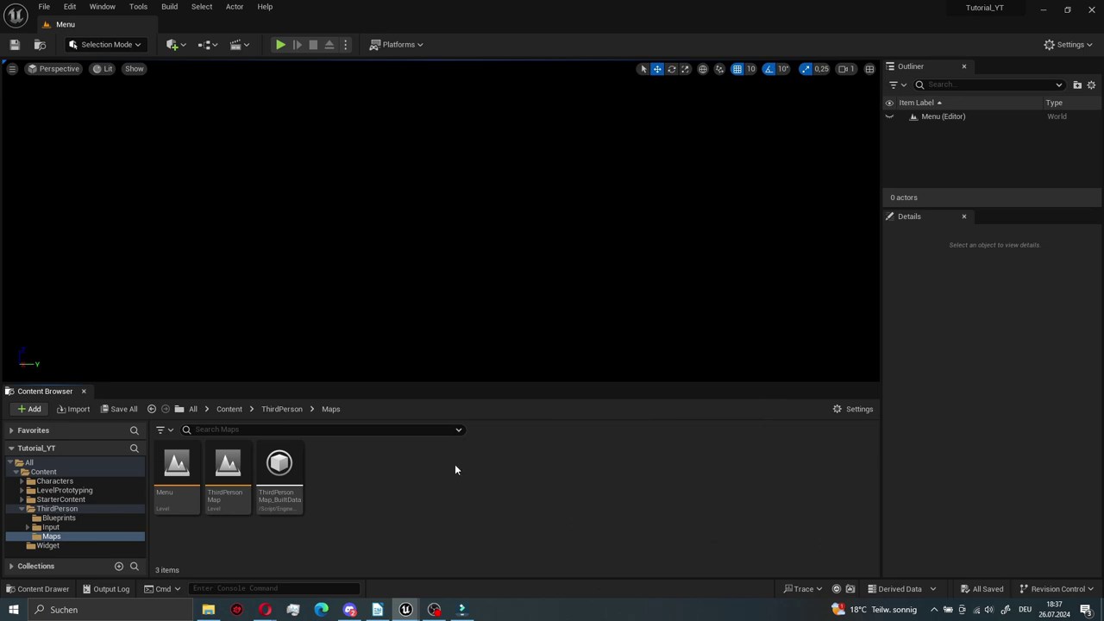
- Open the Menu level's Level Blueprint and search 'create wi' from Event BeginPlay's exec pin
click(207, 45)
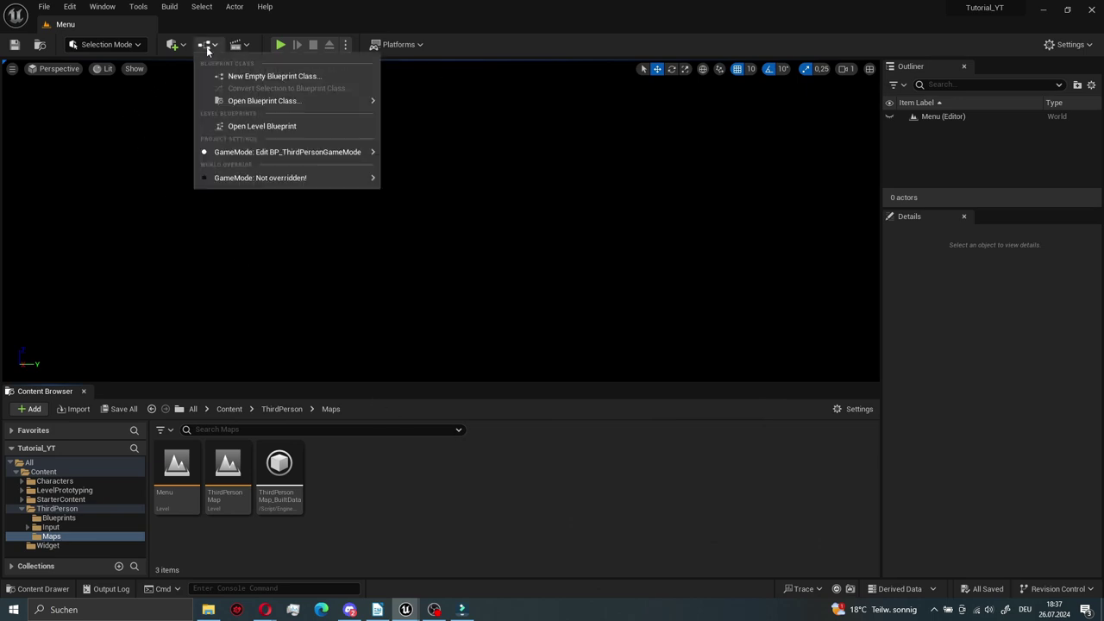
mouse_move(299, 107)
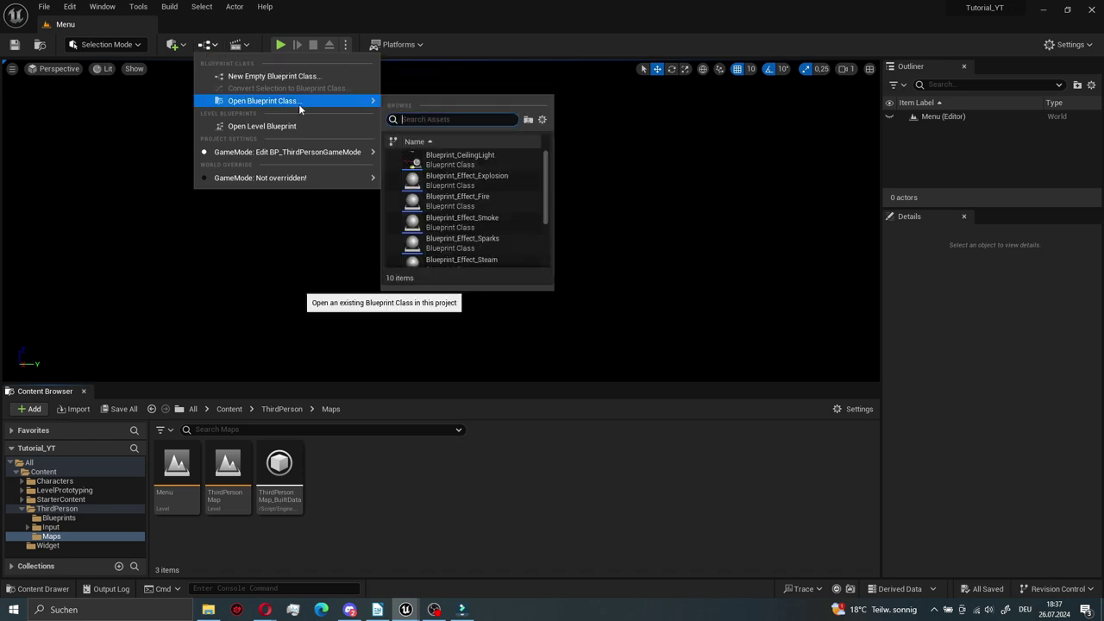
click(280, 126)
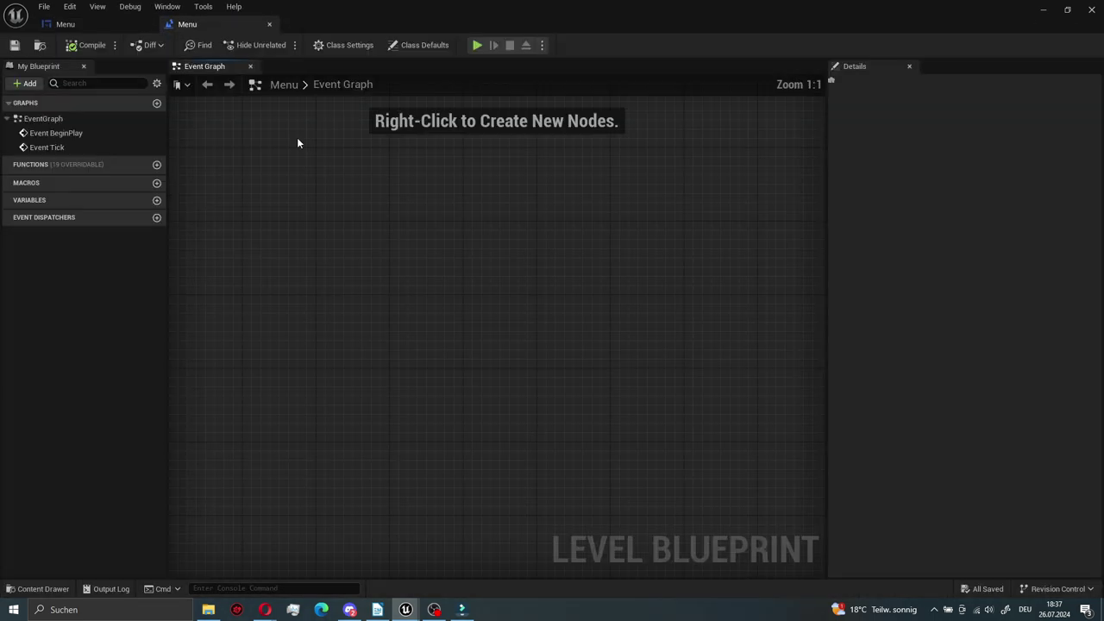
right_drag(694, 314, 662, 312)
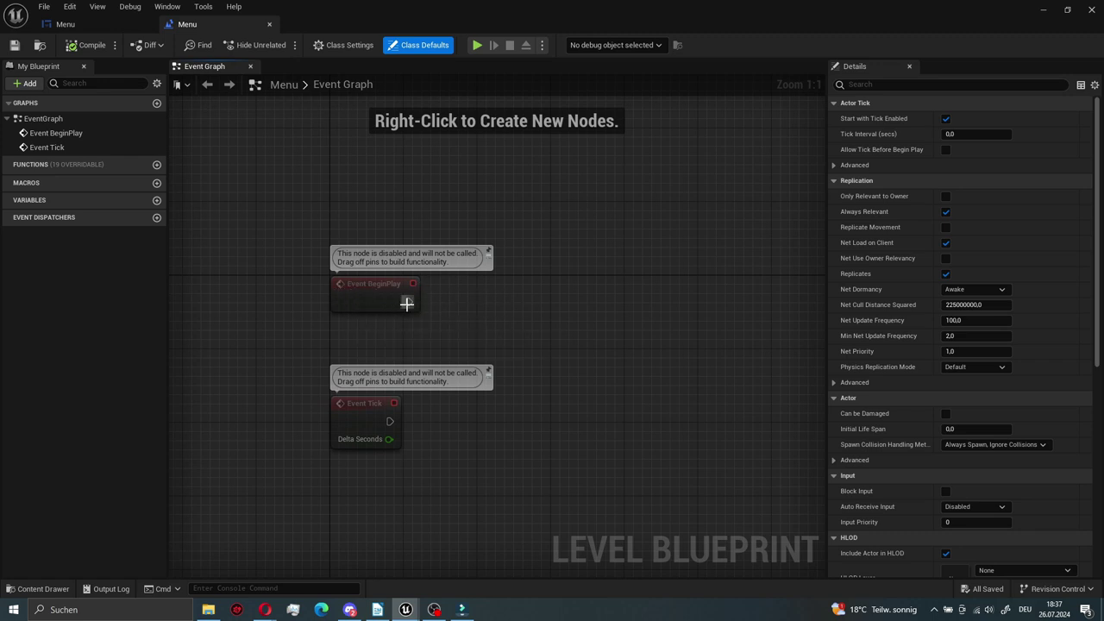
drag(522, 301, 524, 302)
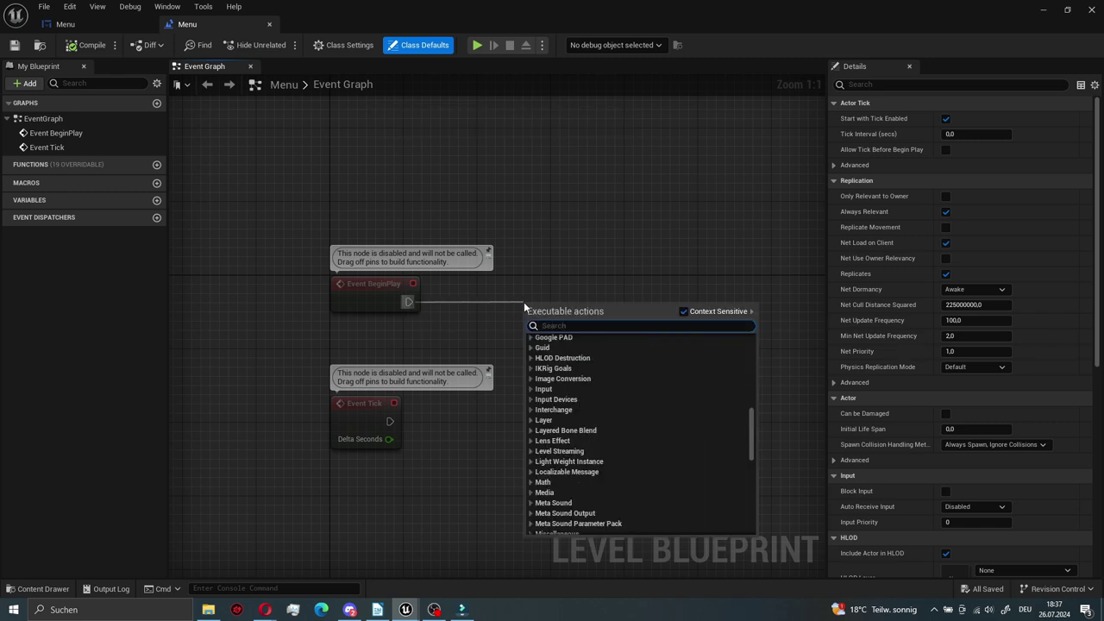
text(crea)
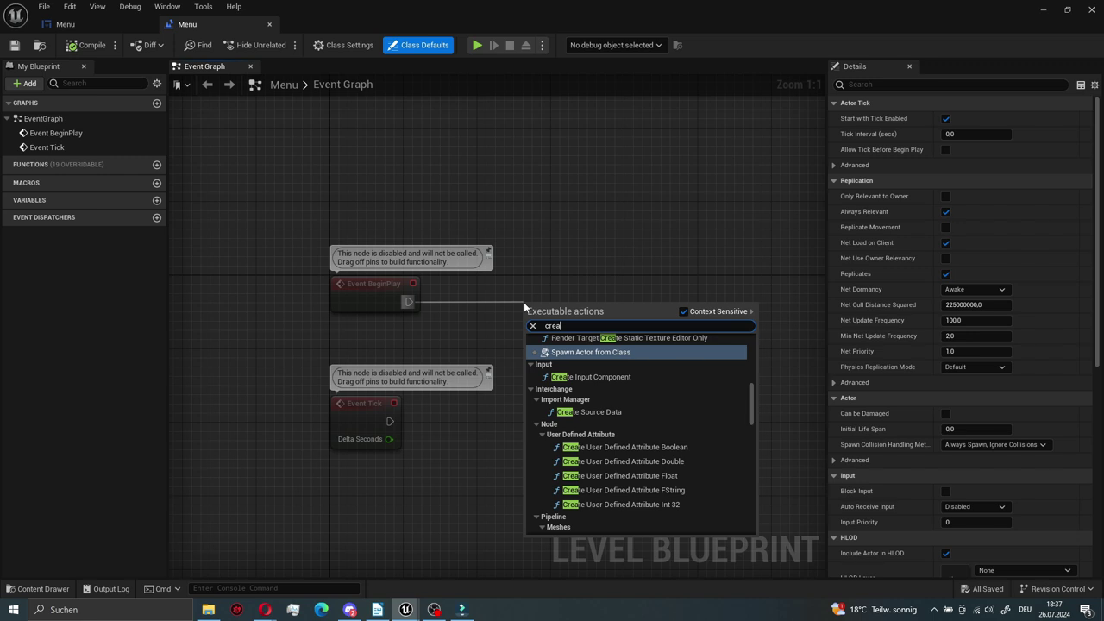
text(te wi)
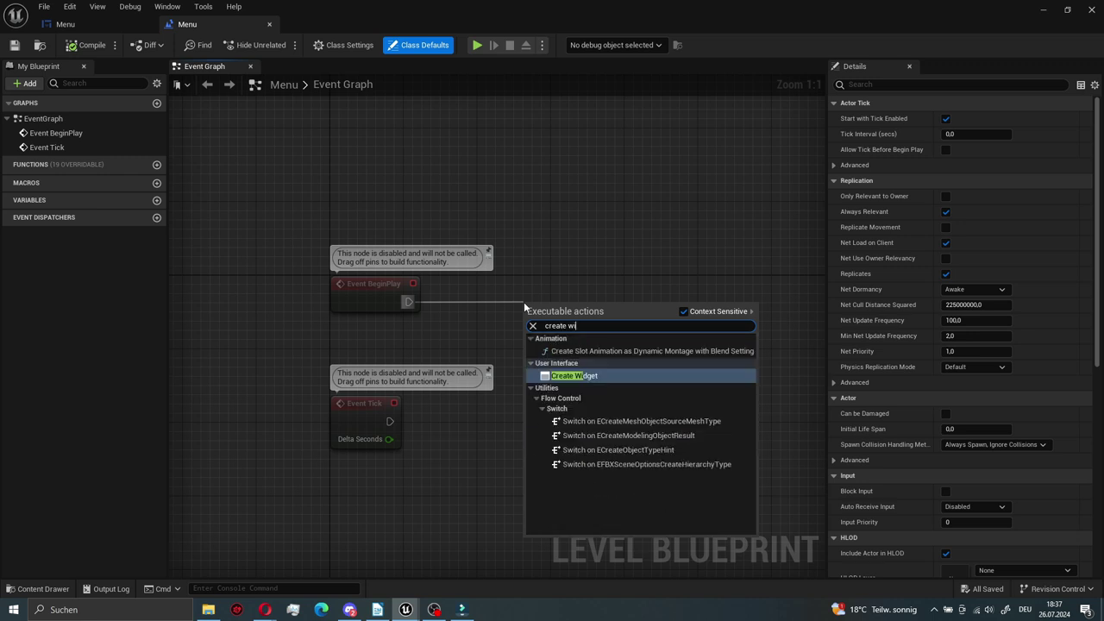
- Add a Create Widget node after BeginPlay with its Class set to Menu, then compile
click(649, 377)
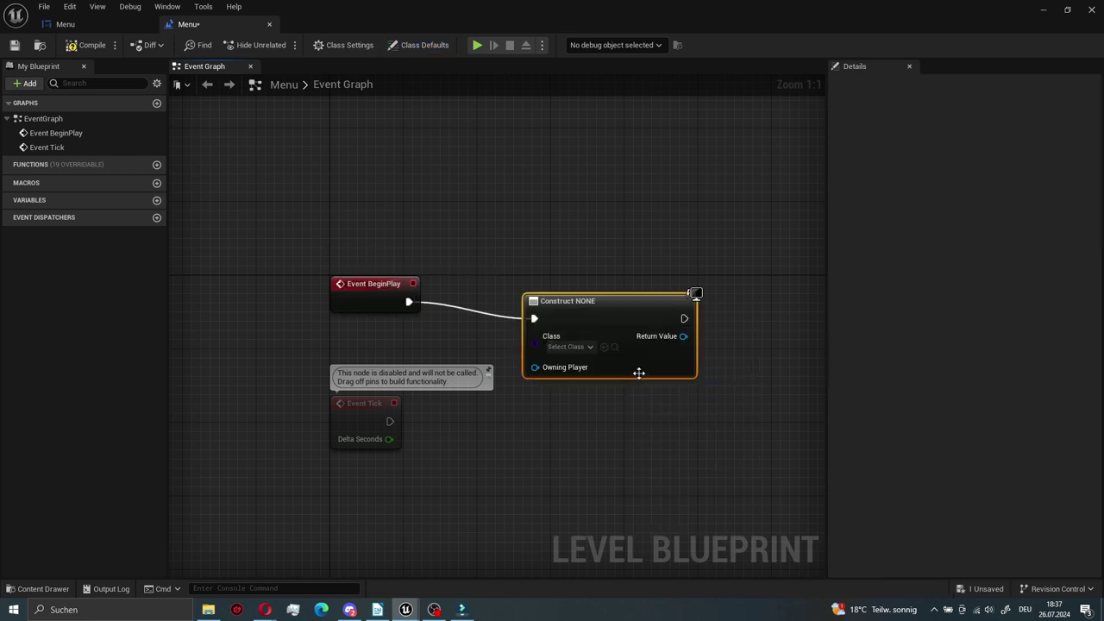
drag(611, 308, 601, 280)
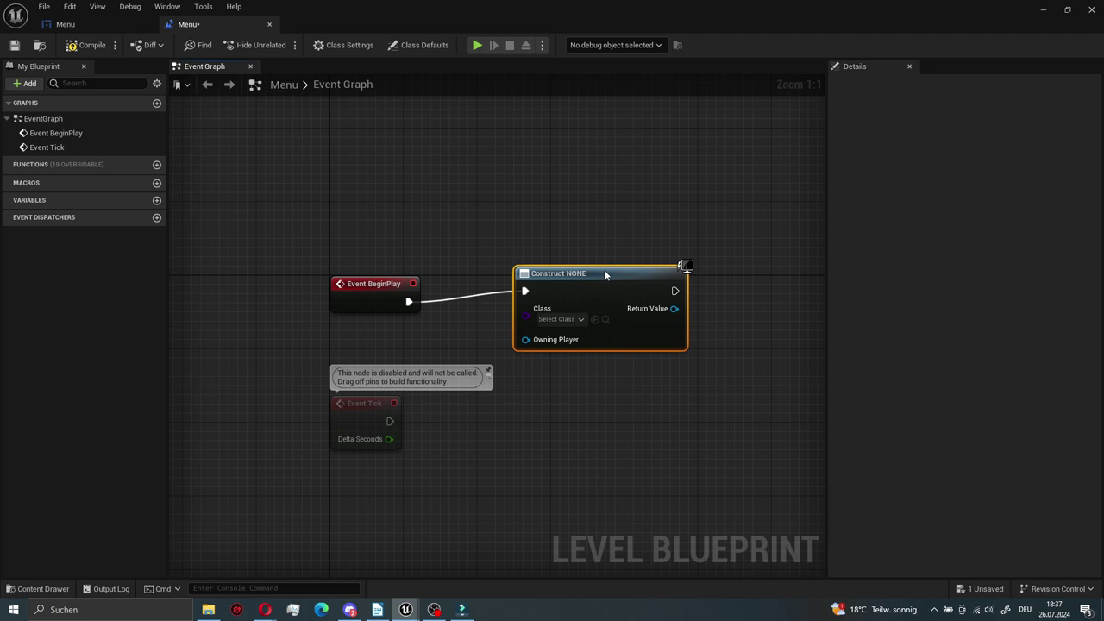
click(583, 320)
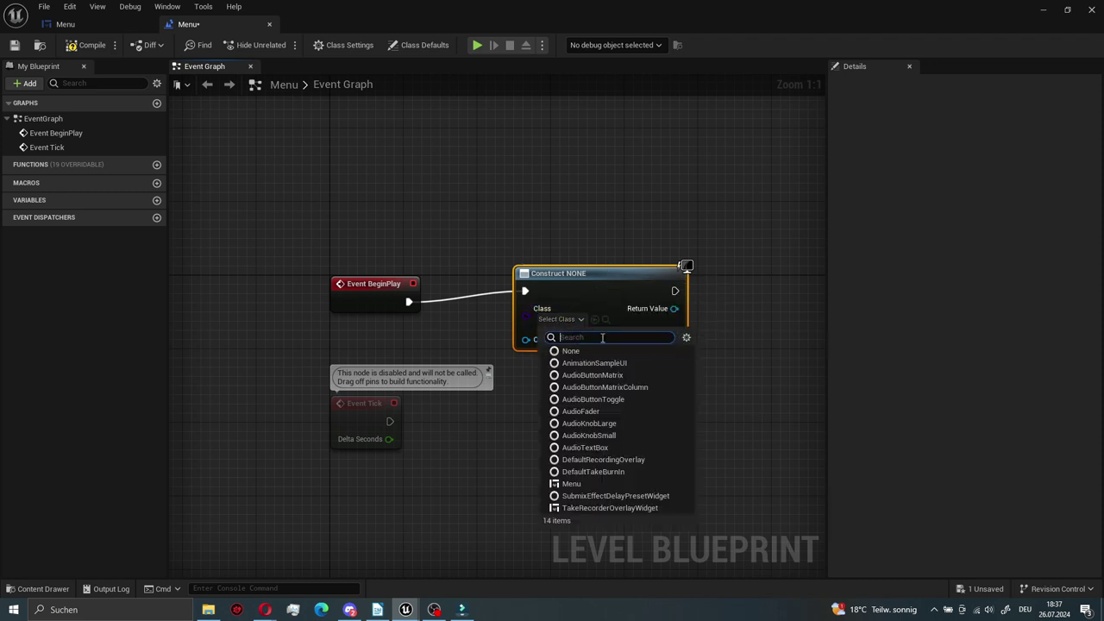
click(579, 224)
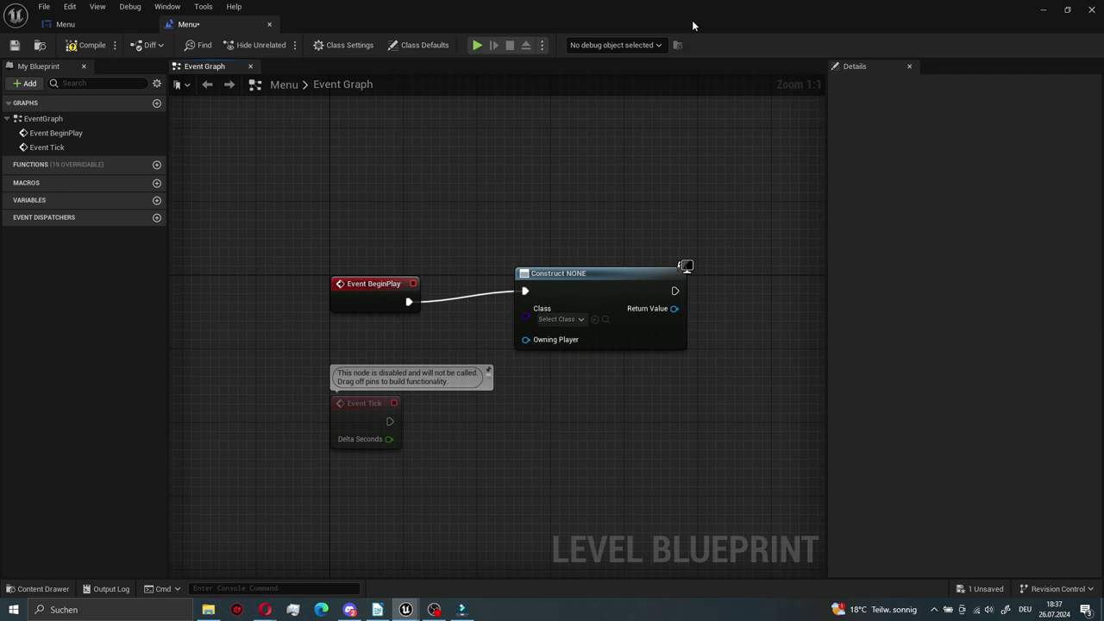
double_click(744, 18)
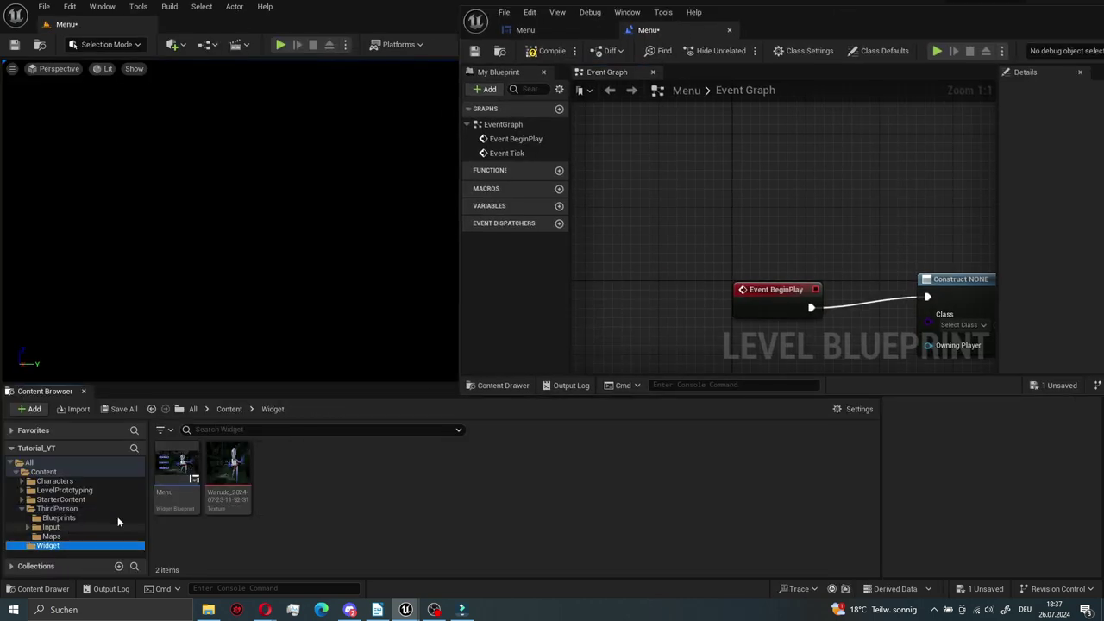
double_click(748, 37)
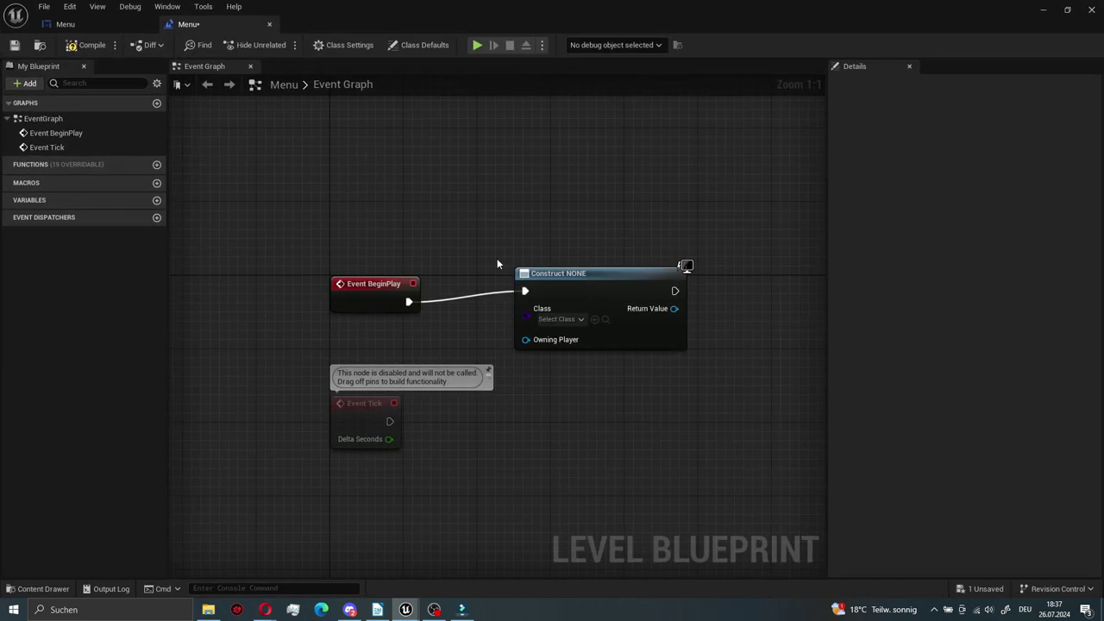
click(580, 319)
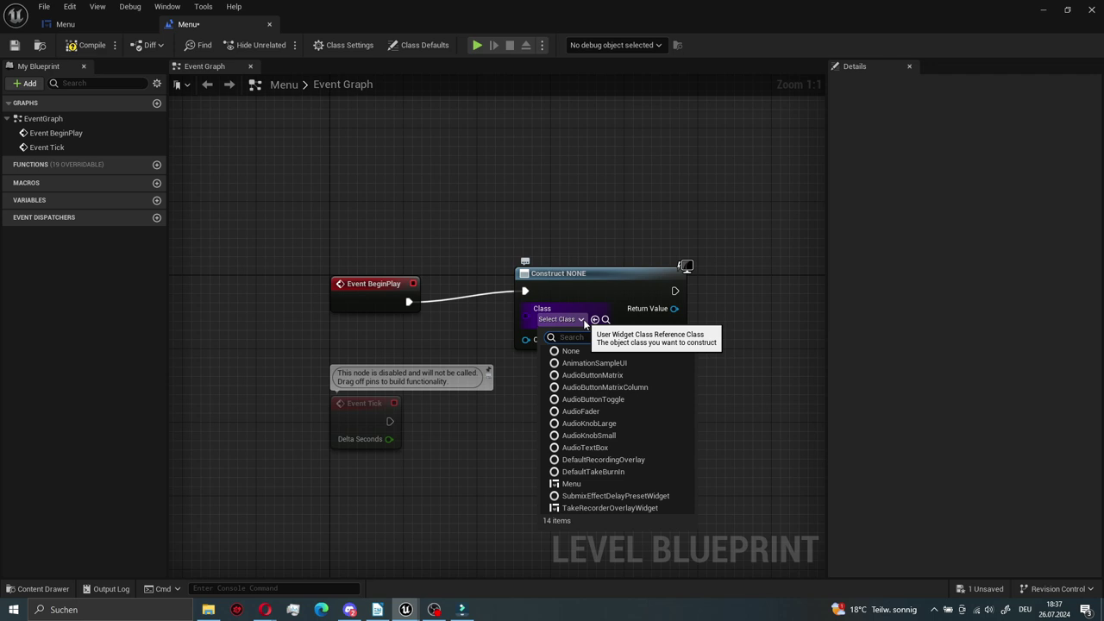
click(566, 484)
key(F7)
- Add an Add to Viewport node fed by the created Menu widget, compile, save, and return to the level
drag(483, 241, 615, 243)
text(add)
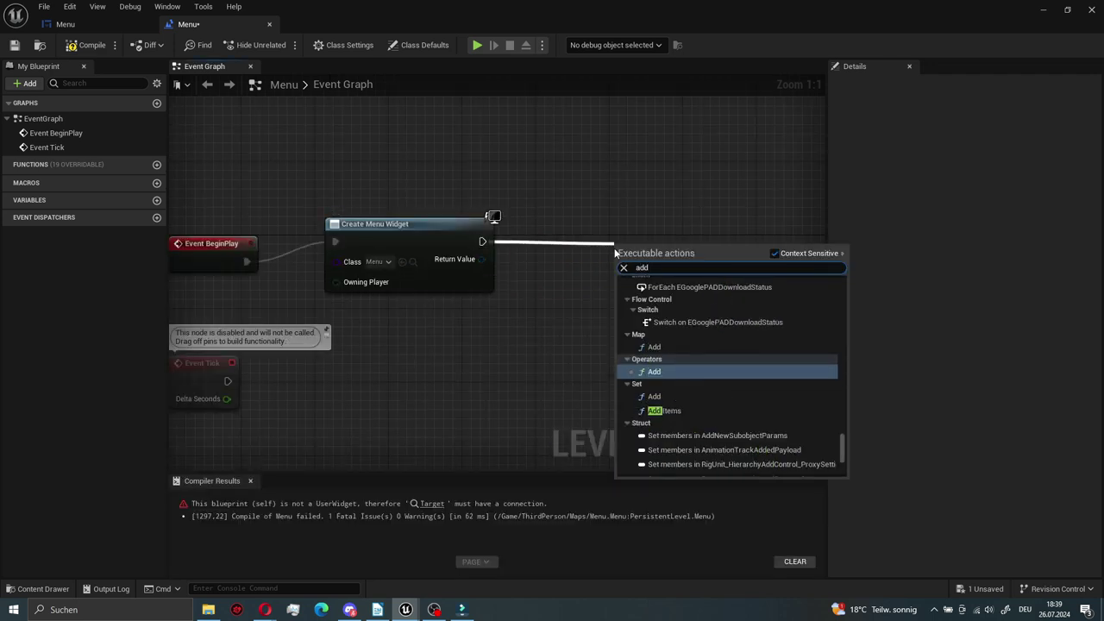
text( to view)
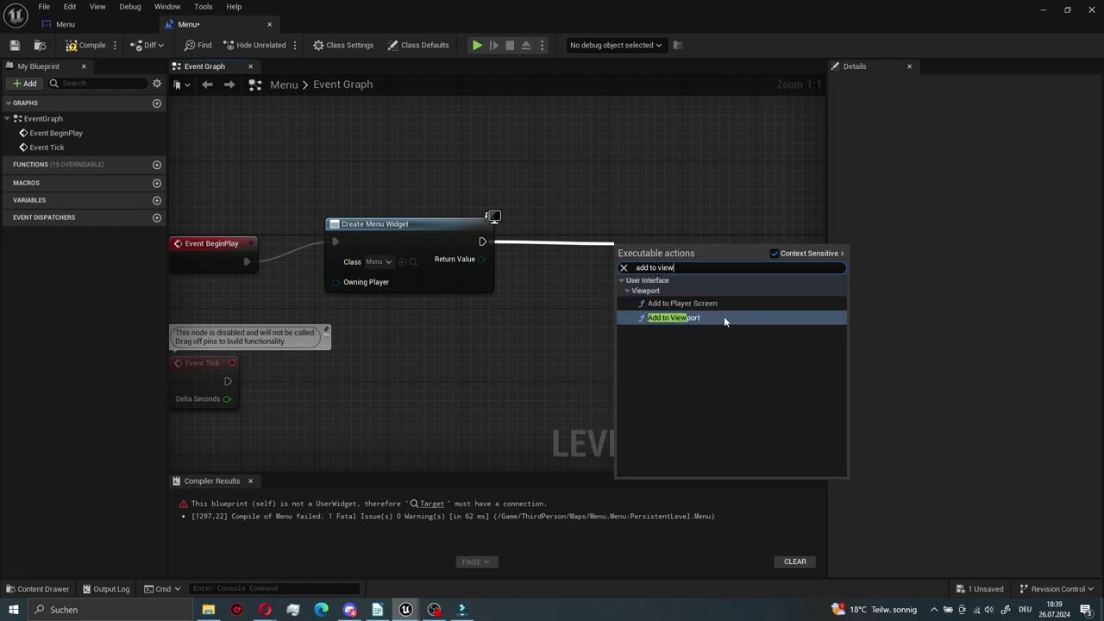
click(725, 318)
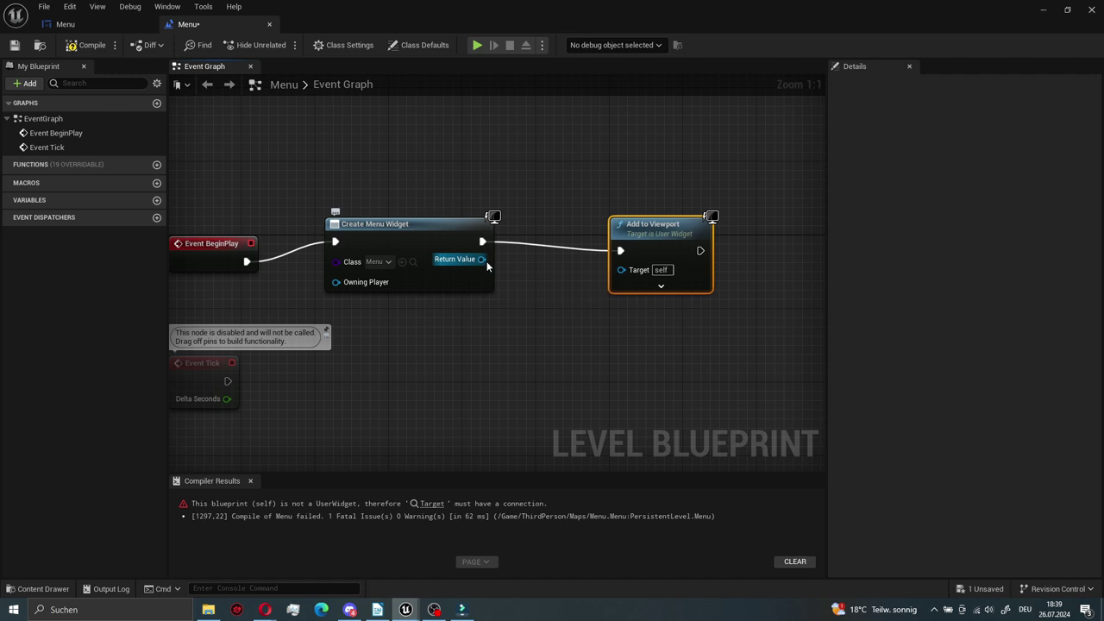
drag(482, 259, 621, 269)
click(90, 44)
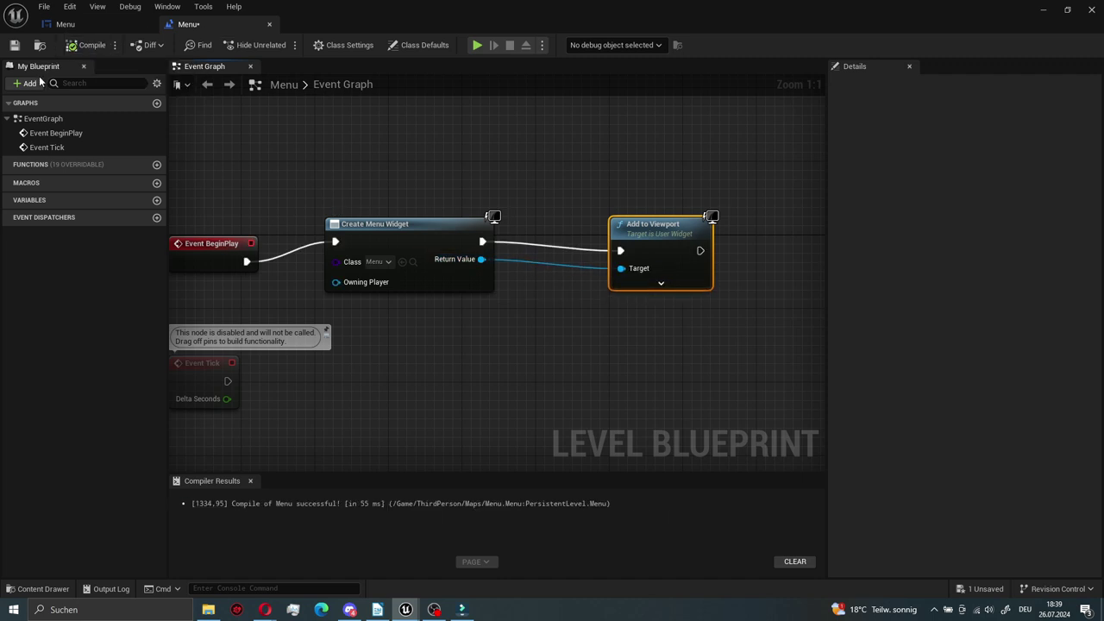
click(14, 45)
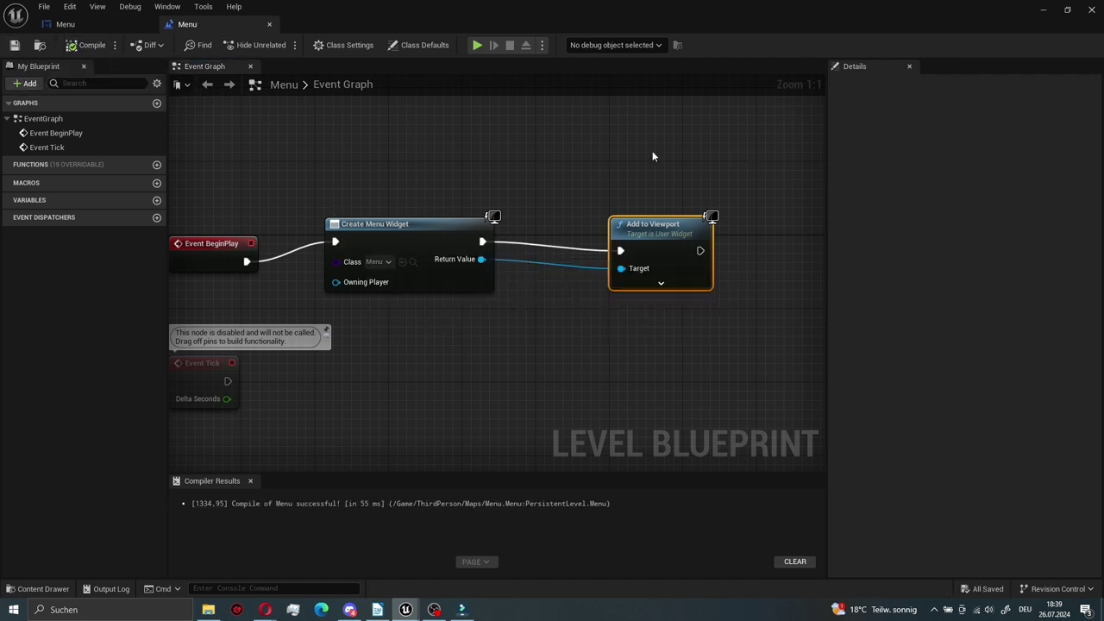
right_drag(505, 355, 555, 330)
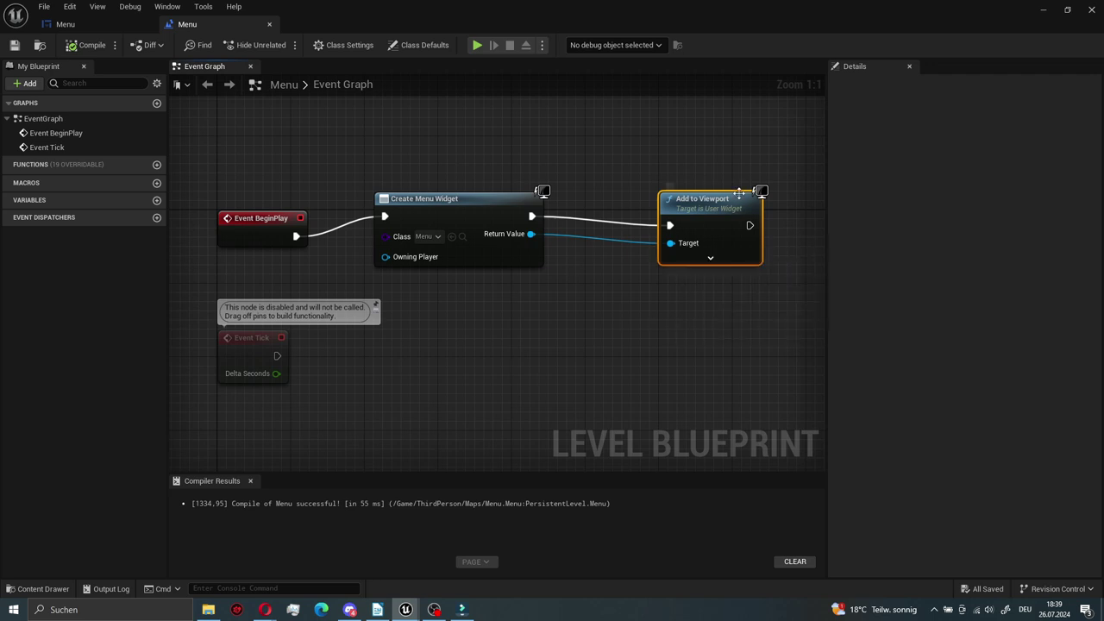
click(1044, 8)
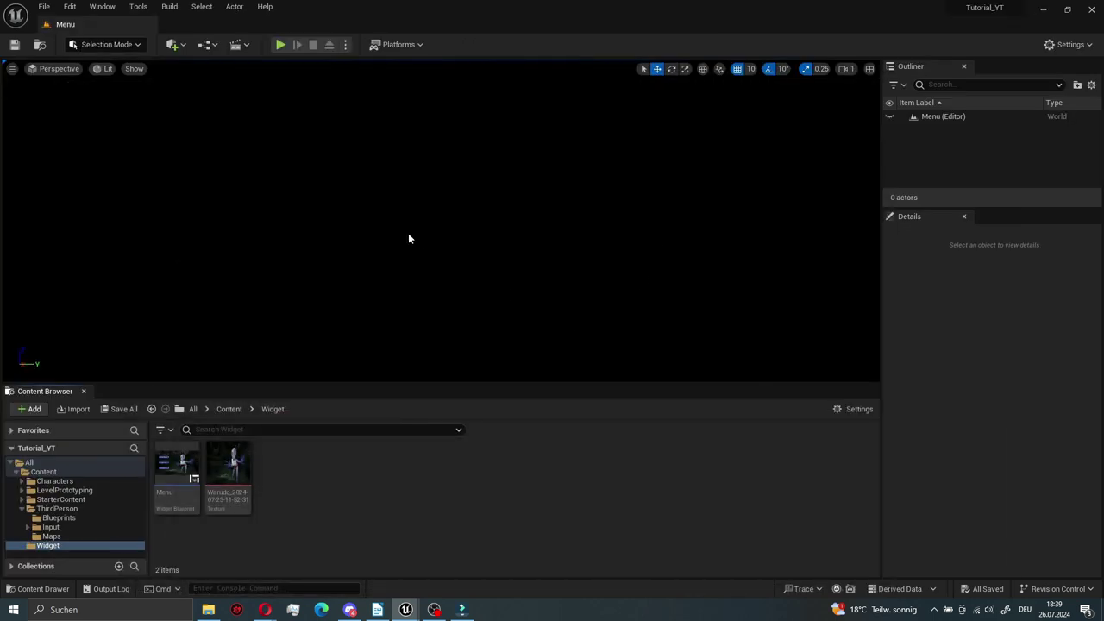
- Playtest in a New Editor Window, choose Start Game, and walk and jump the character in ThirdPersonMap
click(346, 45)
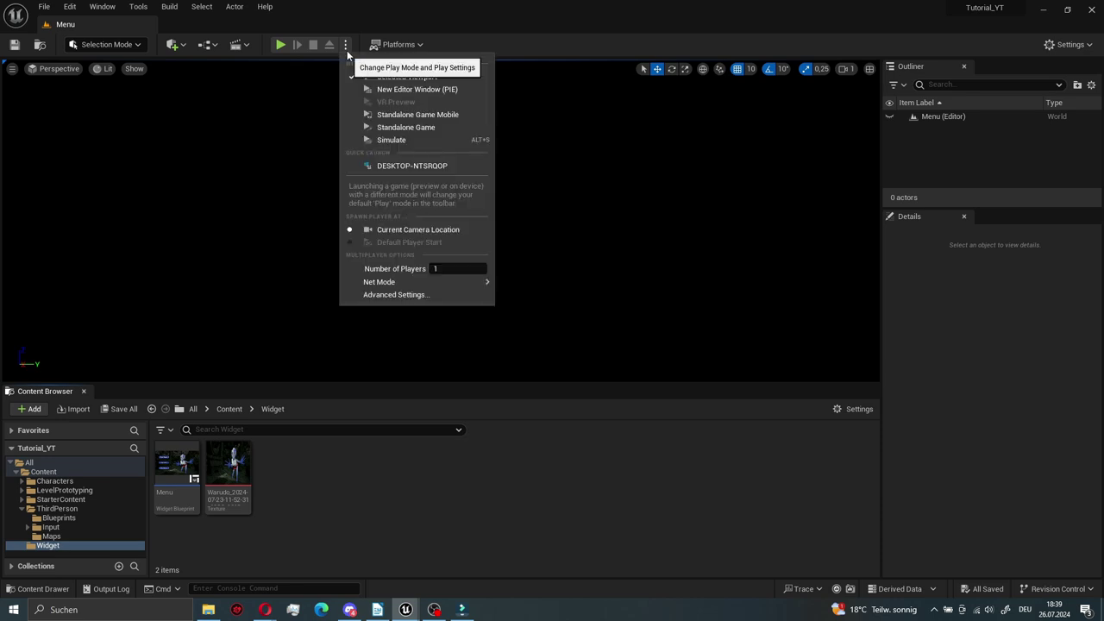
click(430, 91)
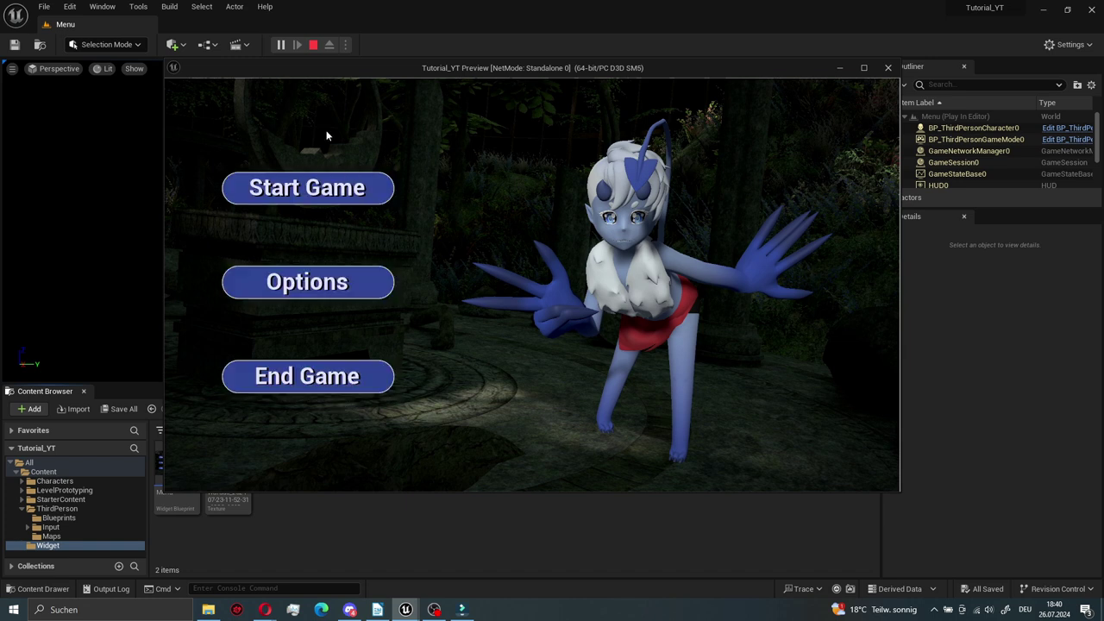
click(345, 190)
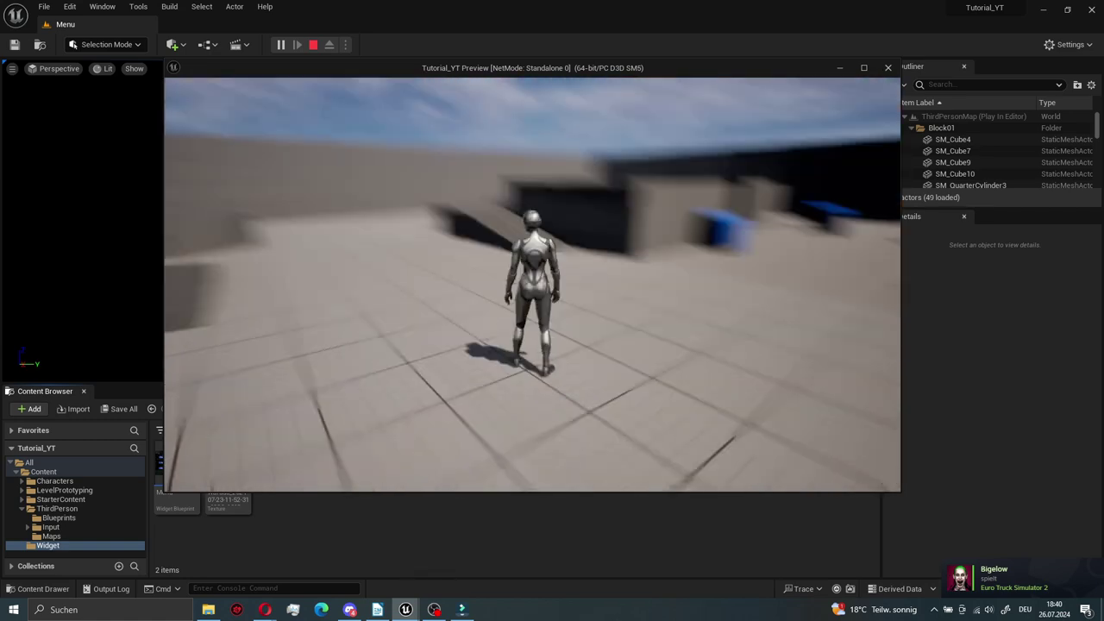
key(w)
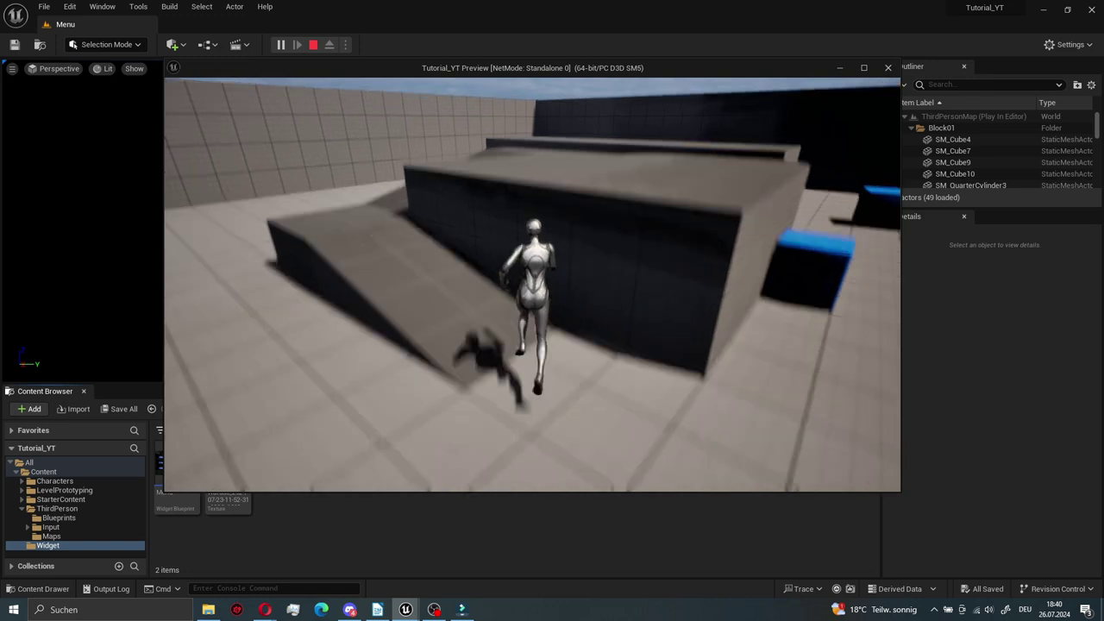
key(space)
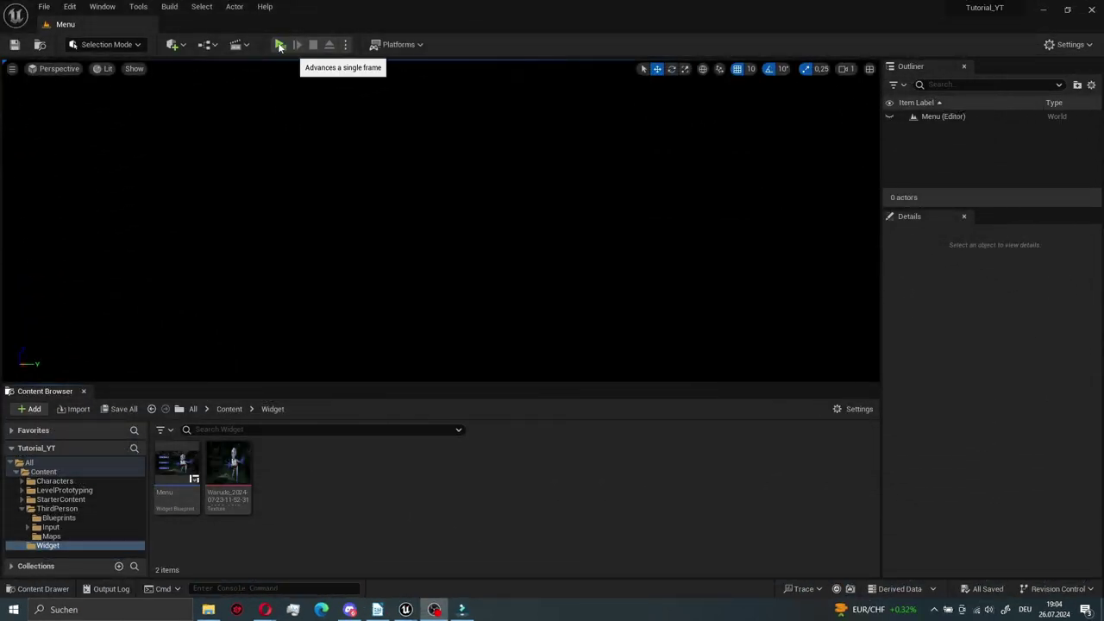
- Play the level again and confirm End Game closes the preview
click(279, 45)
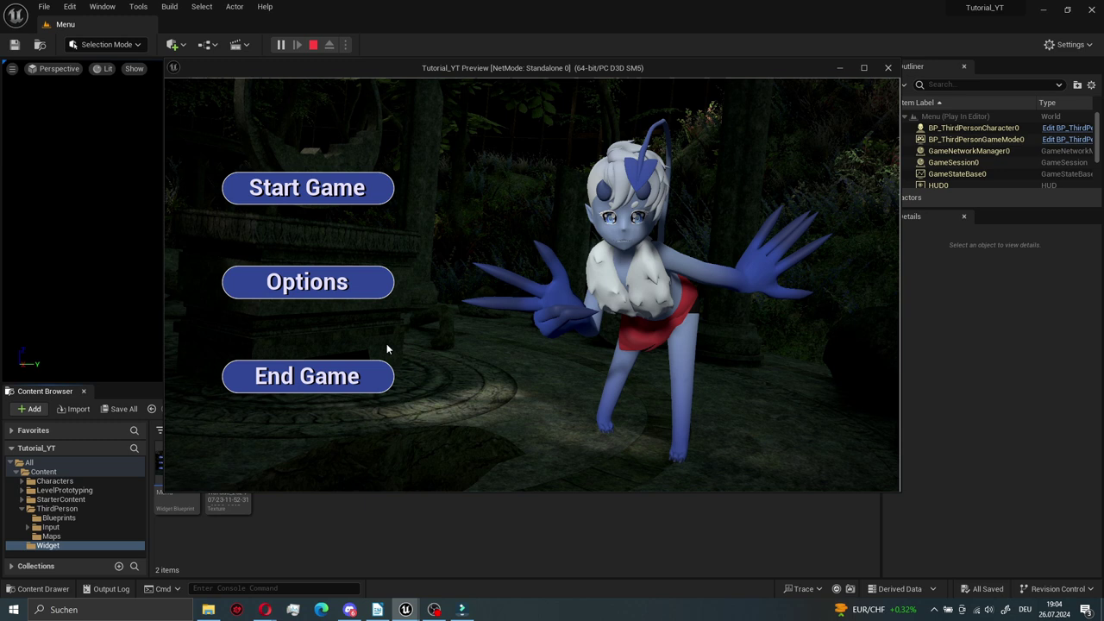
click(353, 384)
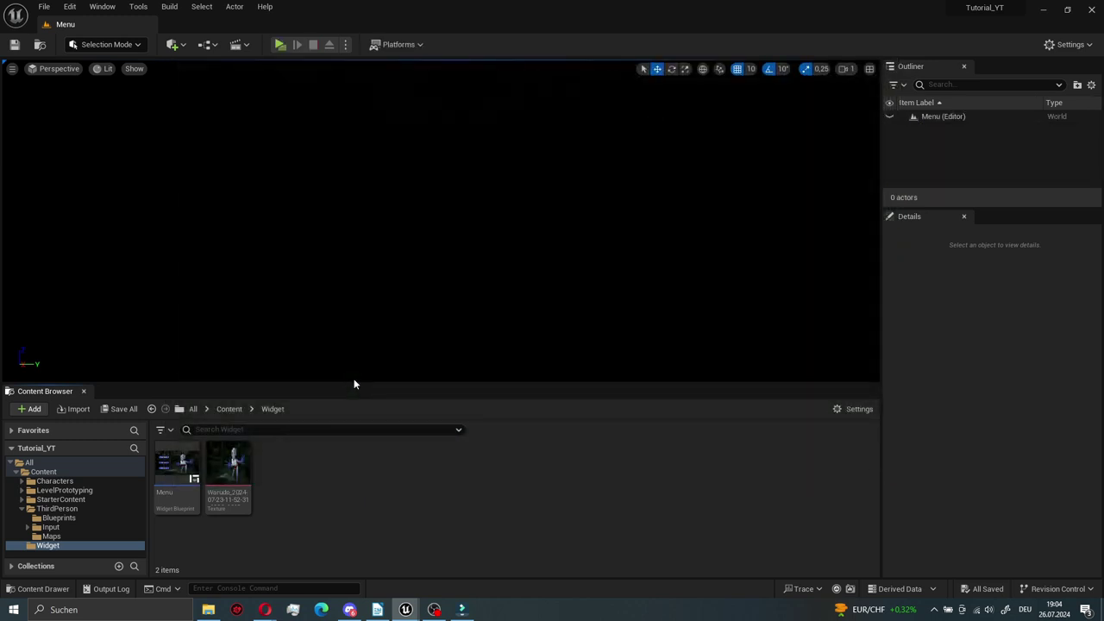